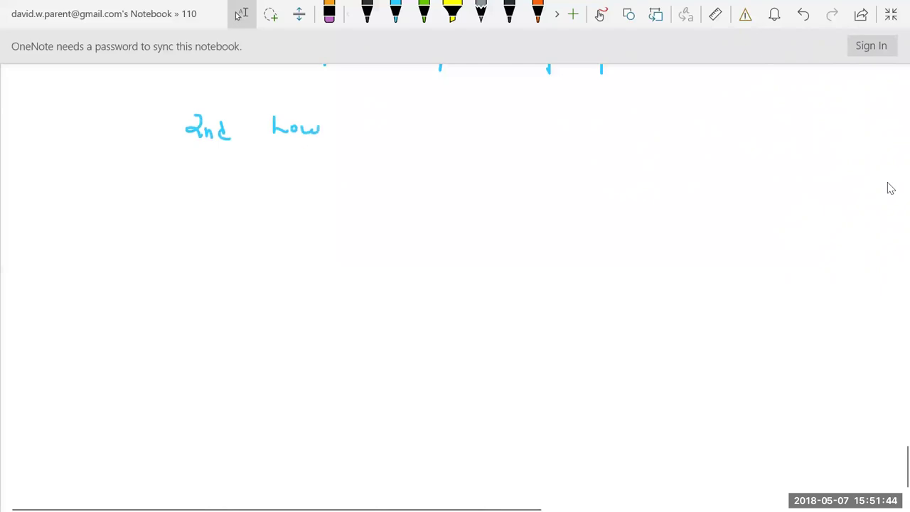
Handwrite "Pass Butterworth" to complete the heading "2nd Low Pass Butterworth"
{"action": "mouse_move", "coordinate": [362, 129]}
{"action": "left_mouse_down"}
{"action": "mouse_move", "coordinate": [374, 128]}
{"action": "mouse_move", "coordinate": [377, 139]}
{"action": "left_mouse_up"}
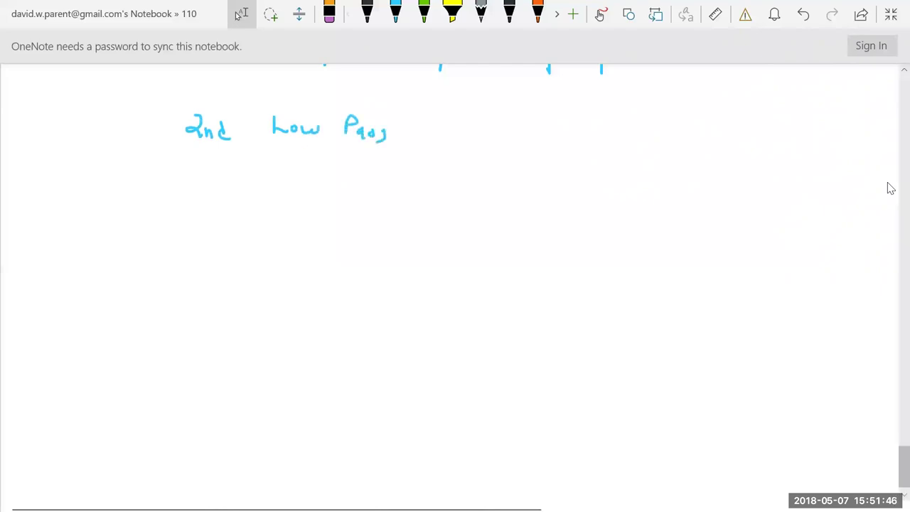
{"action": "mouse_move", "coordinate": [461, 117]}
{"action": "left_mouse_down"}
{"action": "mouse_move", "coordinate": [460, 130]}
{"action": "mouse_move", "coordinate": [497, 131]}
{"action": "left_mouse_up"}
{"action": "mouse_move", "coordinate": [505, 113]}
{"action": "left_mouse_down"}
{"action": "mouse_move", "coordinate": [506, 131]}
{"action": "mouse_move", "coordinate": [508, 121]}
{"action": "left_mouse_up"}
{"action": "left_click_drag", "start_coordinate": [515, 126], "coordinate": [577, 138]}
{"action": "mouse_move", "coordinate": [582, 130]}
{"action": "left_mouse_down"}
{"action": "mouse_move", "coordinate": [576, 137]}
{"action": "mouse_move", "coordinate": [593, 131]}
{"action": "left_mouse_up"}
{"action": "left_click_drag", "start_coordinate": [597, 122], "coordinate": [598, 140]}
{"action": "left_click_drag", "start_coordinate": [604, 125], "coordinate": [614, 144]}
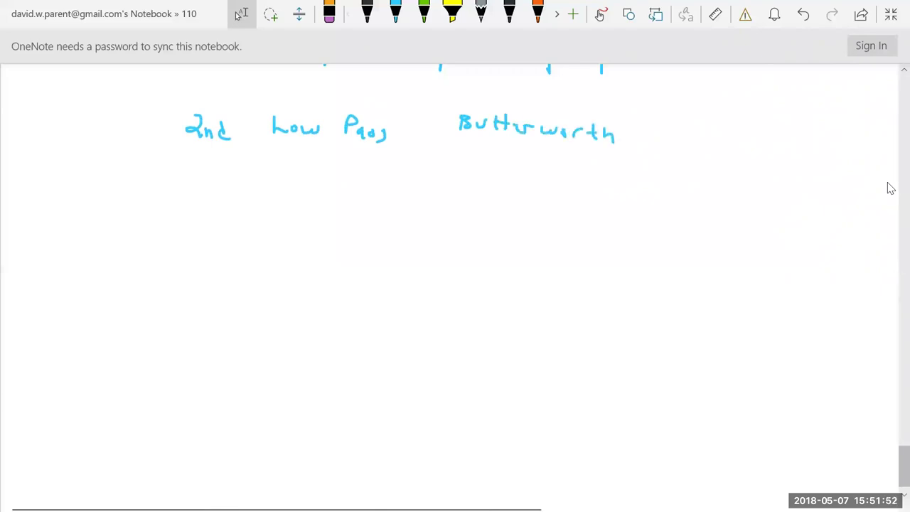
Sketch blue axes with a low-pass magnitude curve below the heading and label its roll-off slope "-40dB"
{"action": "left_click", "coordinate": [395, 12]}
{"action": "left_click_drag", "start_coordinate": [210, 164], "coordinate": [206, 320]}
{"action": "left_click_drag", "start_coordinate": [202, 241], "coordinate": [388, 248]}
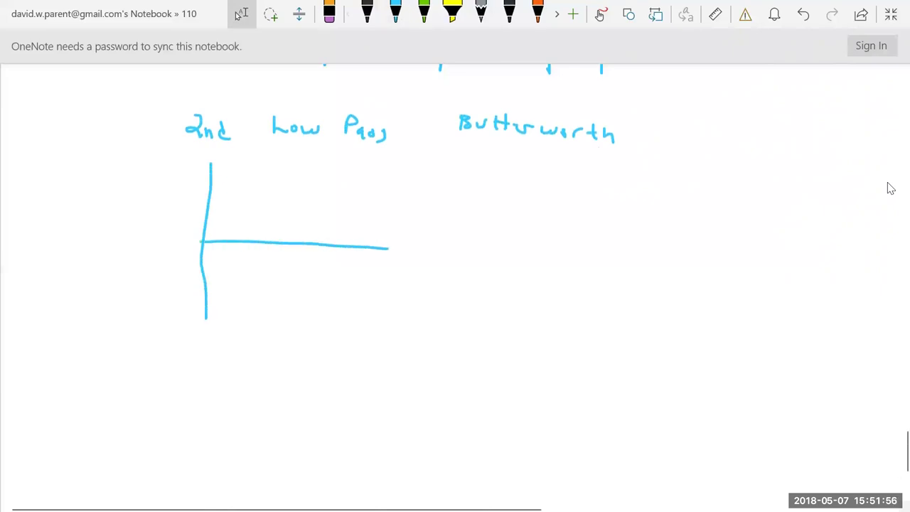
{"action": "mouse_move", "coordinate": [209, 173]}
{"action": "left_mouse_down"}
{"action": "mouse_move", "coordinate": [293, 182]}
{"action": "mouse_move", "coordinate": [376, 247]}
{"action": "mouse_move", "coordinate": [414, 267]}
{"action": "mouse_move", "coordinate": [399, 252]}
{"action": "mouse_move", "coordinate": [422, 262]}
{"action": "mouse_move", "coordinate": [421, 271]}
{"action": "mouse_move", "coordinate": [453, 259]}
{"action": "left_mouse_up"}
{"action": "left_click_drag", "start_coordinate": [459, 252], "coordinate": [477, 263]}
{"action": "mouse_move", "coordinate": [486, 252]}
{"action": "left_mouse_down"}
{"action": "mouse_move", "coordinate": [488, 263]}
{"action": "mouse_move", "coordinate": [491, 253]}
{"action": "left_mouse_up"}
{"action": "mouse_move", "coordinate": [497, 254]}
{"action": "left_mouse_down"}
{"action": "mouse_move", "coordinate": [498, 265]}
{"action": "mouse_move", "coordinate": [509, 264]}
{"action": "left_mouse_up"}
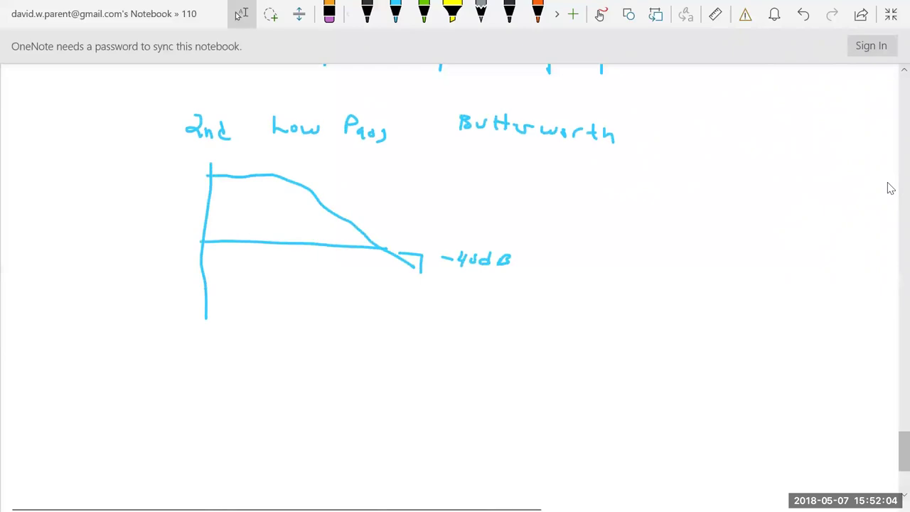
Mark the corner frequency "w0" with a vertical line on the blue curve and label the level "-3dB"
{"action": "mouse_move", "coordinate": [291, 182]}
{"action": "left_mouse_down"}
{"action": "mouse_move", "coordinate": [277, 294]}
{"action": "mouse_move", "coordinate": [284, 287]}
{"action": "left_mouse_up"}
{"action": "left_click_drag", "start_coordinate": [289, 287], "coordinate": [288, 287]}
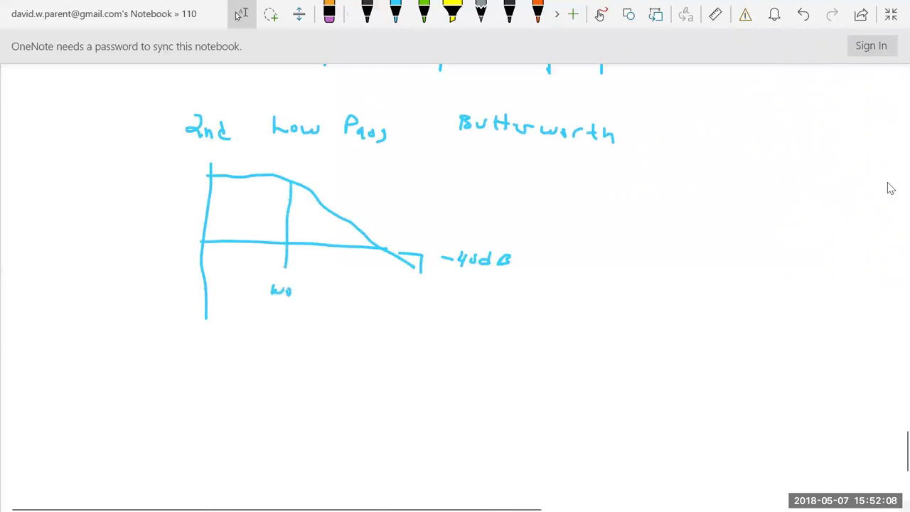
{"action": "mouse_move", "coordinate": [235, 177]}
{"action": "left_mouse_down"}
{"action": "mouse_move", "coordinate": [212, 181]}
{"action": "mouse_move", "coordinate": [287, 190]}
{"action": "left_mouse_up"}
{"action": "left_click_drag", "start_coordinate": [150, 177], "coordinate": [186, 180]}
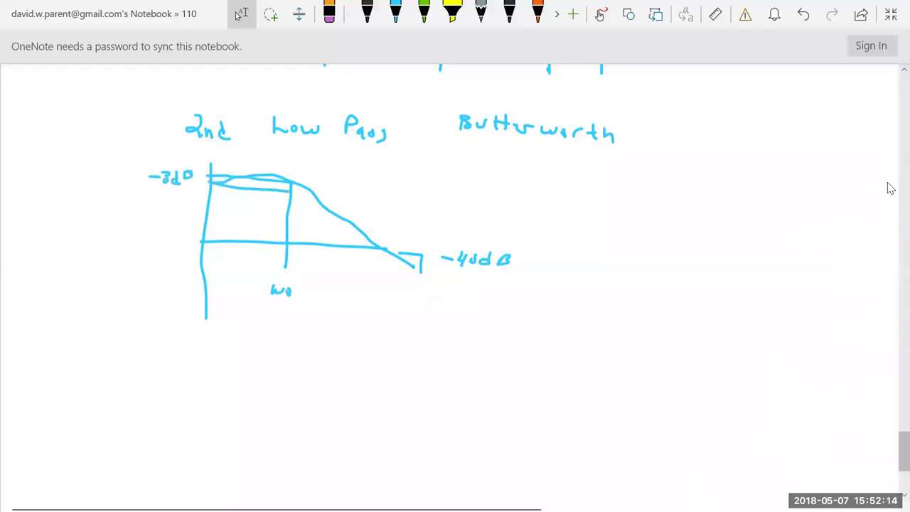
Sketch a second low-pass curve in green beside the blue plot and annotate it "no peak!"
{"action": "left_click", "coordinate": [395, 13]}
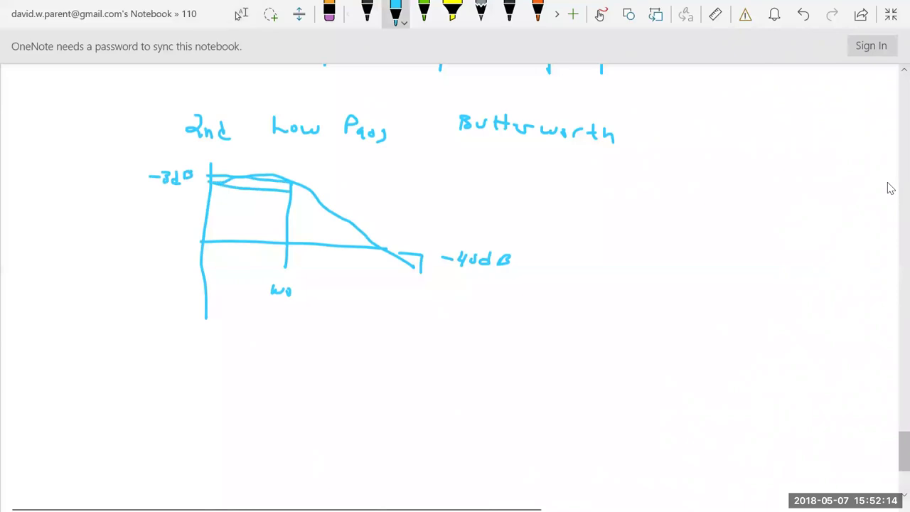
{"action": "left_click", "coordinate": [429, 9]}
{"action": "mouse_move", "coordinate": [533, 186]}
{"action": "left_mouse_down"}
{"action": "mouse_move", "coordinate": [637, 192]}
{"action": "mouse_move", "coordinate": [748, 255]}
{"action": "left_mouse_up"}
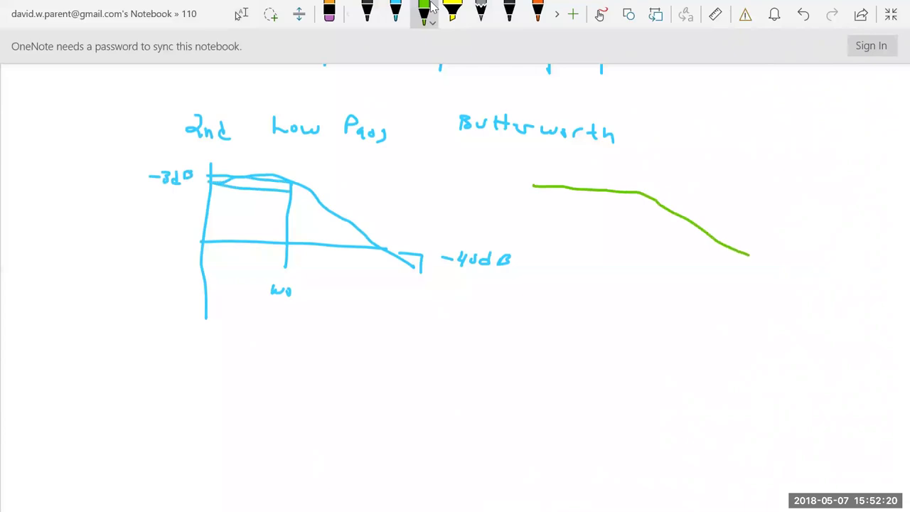
{"action": "mouse_move", "coordinate": [667, 180]}
{"action": "left_mouse_down"}
{"action": "mouse_move", "coordinate": [733, 166]}
{"action": "mouse_move", "coordinate": [756, 174]}
{"action": "left_mouse_up"}
{"action": "left_click_drag", "start_coordinate": [762, 162], "coordinate": [764, 174]}
{"action": "left_click_drag", "start_coordinate": [778, 147], "coordinate": [777, 160]}
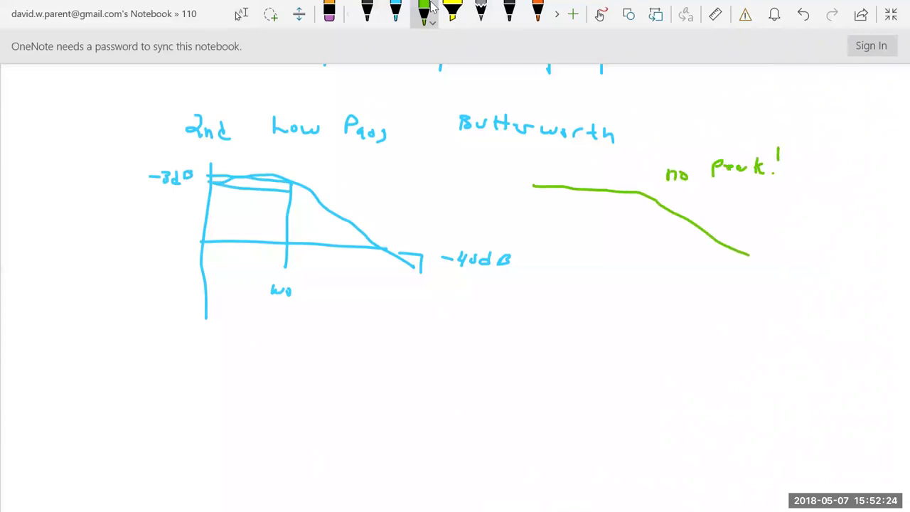
Handwrite "But complex poles" in green beneath the "no peak!" note
{"action": "left_click_drag", "start_coordinate": [731, 201], "coordinate": [732, 216]}
{"action": "mouse_move", "coordinate": [733, 200]}
{"action": "left_mouse_down"}
{"action": "mouse_move", "coordinate": [736, 214]}
{"action": "mouse_move", "coordinate": [772, 213]}
{"action": "left_mouse_up"}
{"action": "mouse_move", "coordinate": [766, 206]}
{"action": "left_mouse_down"}
{"action": "mouse_move", "coordinate": [783, 206]}
{"action": "mouse_move", "coordinate": [763, 245]}
{"action": "mouse_move", "coordinate": [773, 236]}
{"action": "left_mouse_up"}
{"action": "left_click_drag", "start_coordinate": [782, 239], "coordinate": [815, 244]}
{"action": "left_click_drag", "start_coordinate": [819, 241], "coordinate": [836, 249]}
{"action": "left_click_drag", "start_coordinate": [835, 237], "coordinate": [829, 250]}
{"action": "left_click_drag", "start_coordinate": [780, 267], "coordinate": [780, 286]}
{"action": "left_click_drag", "start_coordinate": [783, 269], "coordinate": [796, 277]}
{"action": "left_click_drag", "start_coordinate": [798, 268], "coordinate": [816, 281]}
{"action": "mouse_move", "coordinate": [816, 269]}
{"action": "left_mouse_down"}
{"action": "mouse_move", "coordinate": [806, 282]}
{"action": "mouse_move", "coordinate": [812, 274]}
{"action": "left_mouse_up"}
{"action": "left_click_drag", "start_coordinate": [822, 270], "coordinate": [832, 277]}
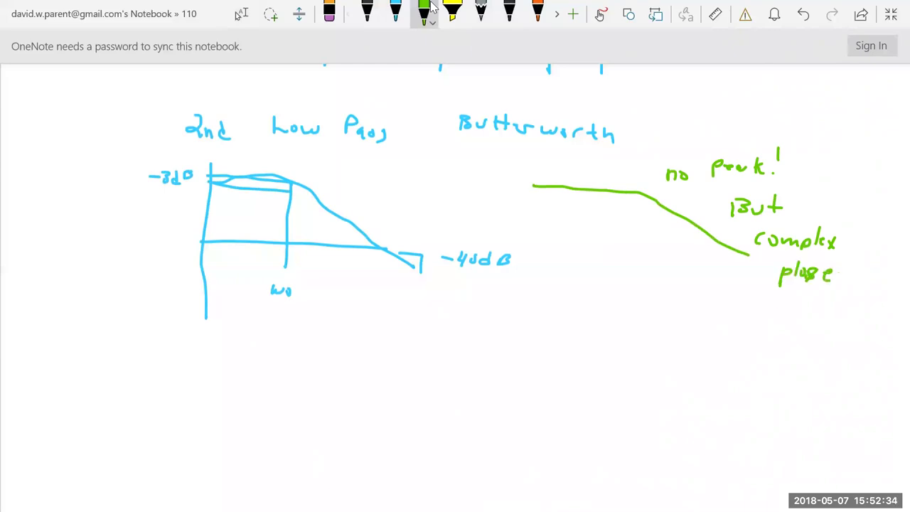
Mark the green curve's corner with a vertical line and label it "-3dB", "w0" and slope "-40"
{"action": "mouse_move", "coordinate": [533, 184]}
{"action": "left_mouse_down"}
{"action": "mouse_move", "coordinate": [643, 194]}
{"action": "mouse_move", "coordinate": [636, 264]}
{"action": "left_mouse_up"}
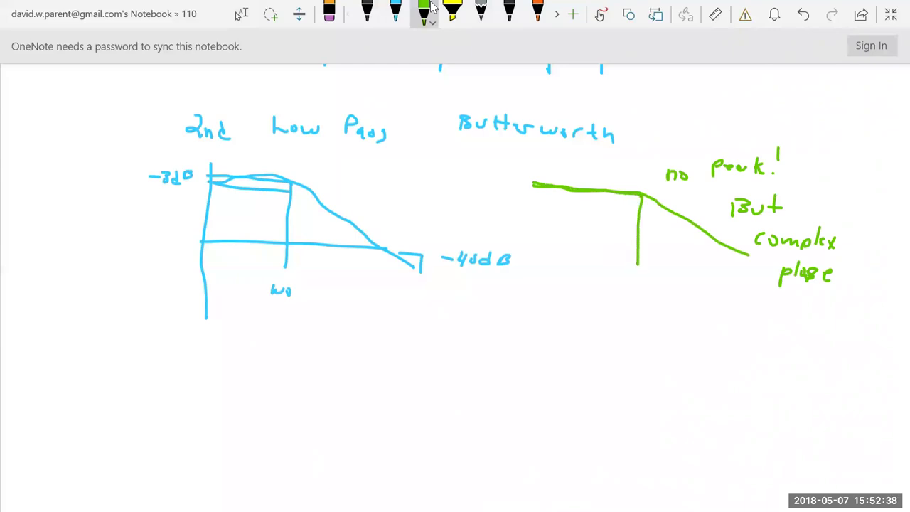
{"action": "left_click_drag", "start_coordinate": [496, 207], "coordinate": [547, 208]}
{"action": "left_click_drag", "start_coordinate": [624, 283], "coordinate": [640, 284]}
{"action": "mouse_move", "coordinate": [692, 219]}
{"action": "left_mouse_down"}
{"action": "mouse_move", "coordinate": [707, 232]}
{"action": "mouse_move", "coordinate": [721, 228]}
{"action": "left_mouse_up"}
{"action": "left_click_drag", "start_coordinate": [723, 224], "coordinate": [729, 237]}
{"action": "left_click_drag", "start_coordinate": [734, 224], "coordinate": [734, 225]}
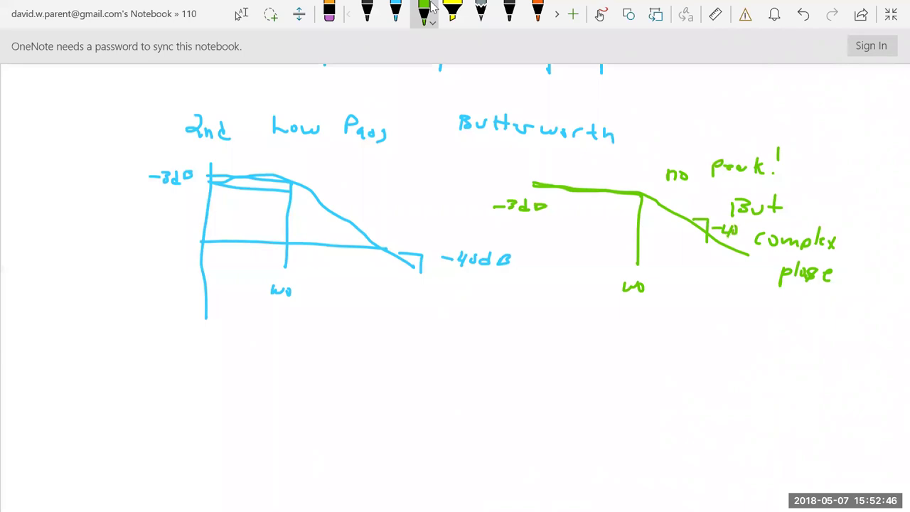
Handwrite the green note "phase 0 → -180°" below the green curve
{"action": "mouse_move", "coordinate": [631, 328]}
{"action": "left_mouse_down"}
{"action": "mouse_move", "coordinate": [630, 344]}
{"action": "mouse_move", "coordinate": [640, 334]}
{"action": "left_mouse_up"}
{"action": "mouse_move", "coordinate": [648, 323]}
{"action": "left_mouse_down"}
{"action": "mouse_move", "coordinate": [658, 338]}
{"action": "mouse_move", "coordinate": [674, 340]}
{"action": "left_mouse_up"}
{"action": "left_click_drag", "start_coordinate": [682, 339], "coordinate": [689, 339]}
{"action": "left_click_drag", "start_coordinate": [724, 335], "coordinate": [794, 346]}
{"action": "mouse_move", "coordinate": [802, 342]}
{"action": "left_mouse_down"}
{"action": "mouse_move", "coordinate": [804, 352]}
{"action": "mouse_move", "coordinate": [812, 343]}
{"action": "left_mouse_up"}
{"action": "left_click_drag", "start_coordinate": [823, 343], "coordinate": [829, 349]}
{"action": "mouse_move", "coordinate": [836, 339]}
{"action": "left_mouse_down"}
{"action": "mouse_move", "coordinate": [841, 344]}
{"action": "mouse_move", "coordinate": [820, 344]}
{"action": "left_mouse_up"}
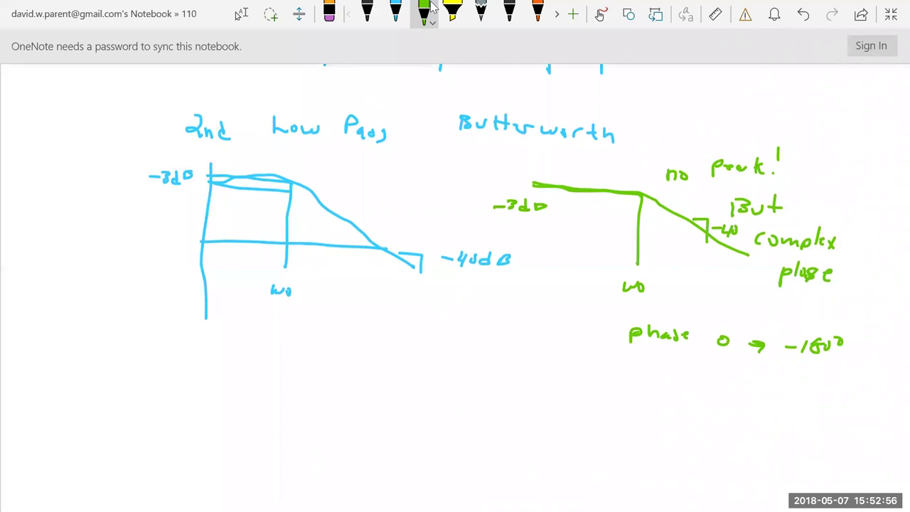
Touch up the B in the green "-3dB" label, and sketch a small scribbled-over peak at the green curve's corner
{"action": "left_click_drag", "start_coordinate": [538, 196], "coordinate": [547, 206]}
{"action": "mouse_move", "coordinate": [617, 190]}
{"action": "left_mouse_down"}
{"action": "mouse_move", "coordinate": [643, 176]}
{"action": "mouse_move", "coordinate": [662, 208]}
{"action": "left_mouse_up"}
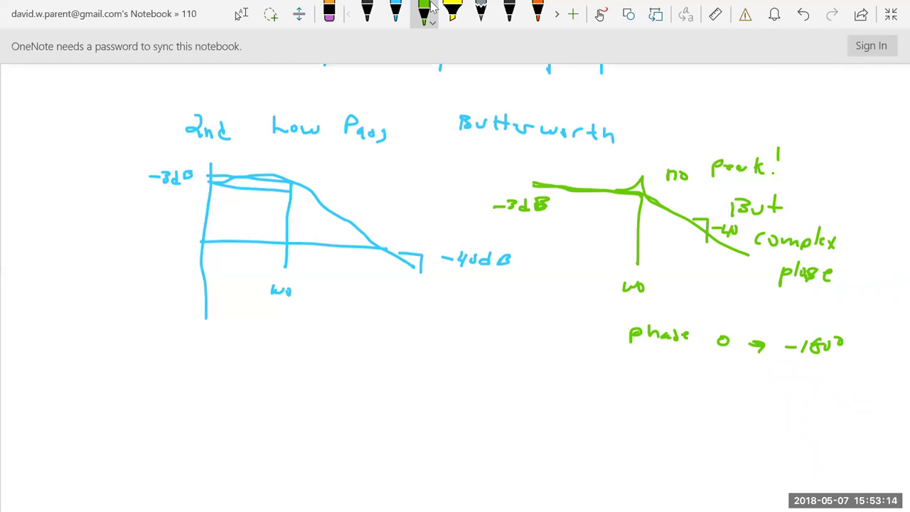
{"action": "left_click_drag", "start_coordinate": [625, 185], "coordinate": [638, 182]}
Draw green axes below the blue magnitude plot and sketch a blue step response with overshoot on them
{"action": "left_click_drag", "start_coordinate": [213, 351], "coordinate": [206, 452]}
{"action": "left_click_drag", "start_coordinate": [207, 412], "coordinate": [363, 423]}
{"action": "left_click", "coordinate": [395, 10]}
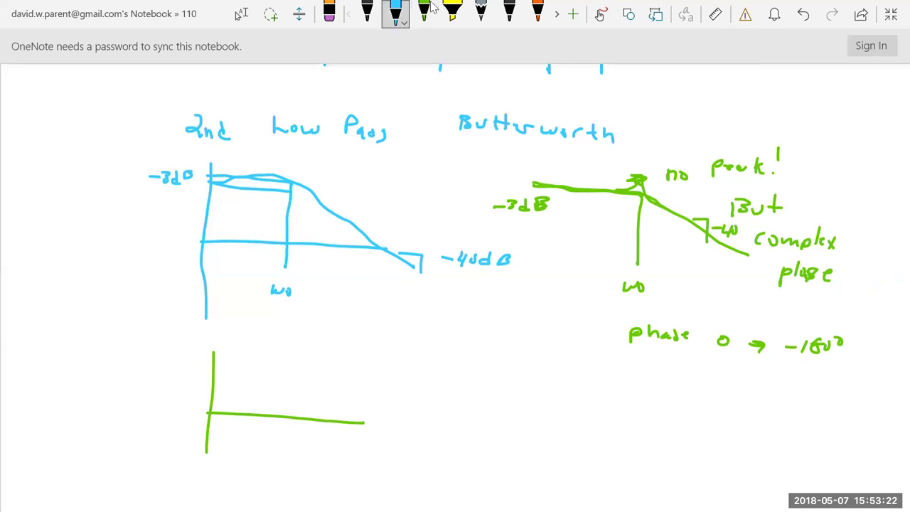
{"action": "mouse_move", "coordinate": [210, 410]}
{"action": "left_mouse_down"}
{"action": "mouse_move", "coordinate": [264, 362]}
{"action": "mouse_move", "coordinate": [274, 370]}
{"action": "mouse_move", "coordinate": [400, 376]}
{"action": "left_mouse_up"}
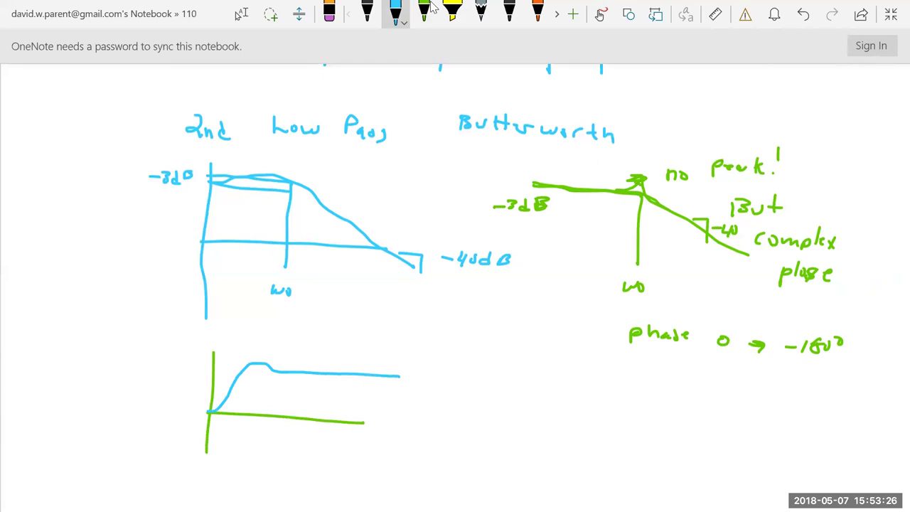
Handwrite the blue note "Butterworth has over shoot!" above the step response plot
{"action": "mouse_move", "coordinate": [276, 334]}
{"action": "left_mouse_down"}
{"action": "mouse_move", "coordinate": [276, 345]}
{"action": "mouse_move", "coordinate": [313, 315]}
{"action": "mouse_move", "coordinate": [349, 324]}
{"action": "mouse_move", "coordinate": [364, 311]}
{"action": "mouse_move", "coordinate": [375, 324]}
{"action": "mouse_move", "coordinate": [385, 315]}
{"action": "left_mouse_up"}
{"action": "mouse_move", "coordinate": [372, 313]}
{"action": "left_mouse_down"}
{"action": "mouse_move", "coordinate": [415, 318]}
{"action": "mouse_move", "coordinate": [410, 307]}
{"action": "left_mouse_up"}
{"action": "mouse_move", "coordinate": [415, 299]}
{"action": "left_mouse_down"}
{"action": "mouse_move", "coordinate": [424, 317]}
{"action": "mouse_move", "coordinate": [478, 302]}
{"action": "left_mouse_up"}
{"action": "left_click_drag", "start_coordinate": [486, 300], "coordinate": [503, 301]}
{"action": "left_click_drag", "start_coordinate": [506, 307], "coordinate": [515, 298]}
{"action": "mouse_move", "coordinate": [484, 332]}
{"action": "left_mouse_down"}
{"action": "mouse_move", "coordinate": [474, 340]}
{"action": "mouse_move", "coordinate": [496, 338]}
{"action": "left_mouse_up"}
{"action": "left_click_drag", "start_coordinate": [499, 331], "coordinate": [525, 336]}
{"action": "left_click_drag", "start_coordinate": [517, 326], "coordinate": [533, 325]}
{"action": "left_click_drag", "start_coordinate": [539, 294], "coordinate": [538, 320]}
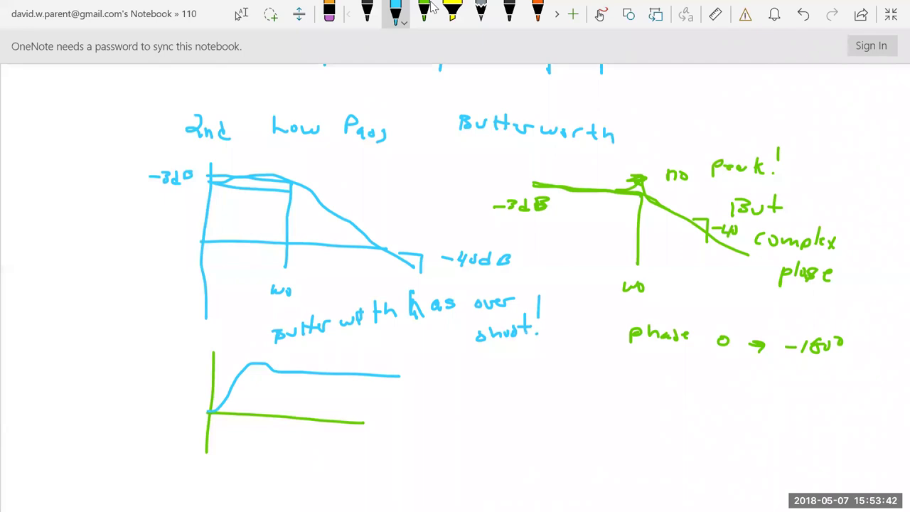
Retrace the step response and the green magnitude curve in blue, and label the step response plot "time"
{"action": "mouse_move", "coordinate": [214, 408]}
{"action": "left_mouse_down"}
{"action": "mouse_move", "coordinate": [267, 364]}
{"action": "mouse_move", "coordinate": [249, 371]}
{"action": "mouse_move", "coordinate": [288, 367]}
{"action": "left_mouse_up"}
{"action": "mouse_move", "coordinate": [346, 392]}
{"action": "left_mouse_down"}
{"action": "mouse_move", "coordinate": [344, 411]}
{"action": "mouse_move", "coordinate": [355, 400]}
{"action": "mouse_move", "coordinate": [361, 407]}
{"action": "left_mouse_up"}
{"action": "left_click_drag", "start_coordinate": [365, 409], "coordinate": [390, 409]}
{"action": "mouse_move", "coordinate": [533, 184]}
{"action": "left_mouse_down"}
{"action": "mouse_move", "coordinate": [640, 189]}
{"action": "mouse_move", "coordinate": [757, 259]}
{"action": "left_mouse_up"}
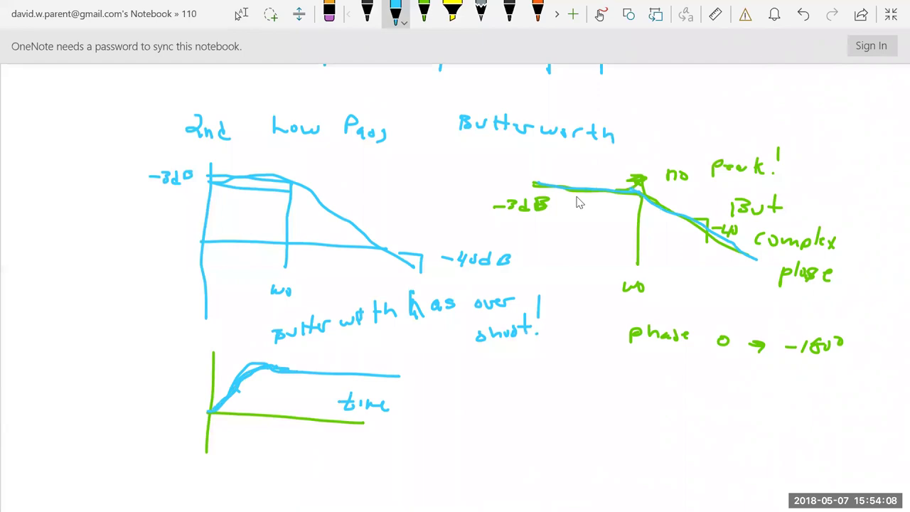
{"action": "left_click_drag", "start_coordinate": [273, 365], "coordinate": [321, 370]}
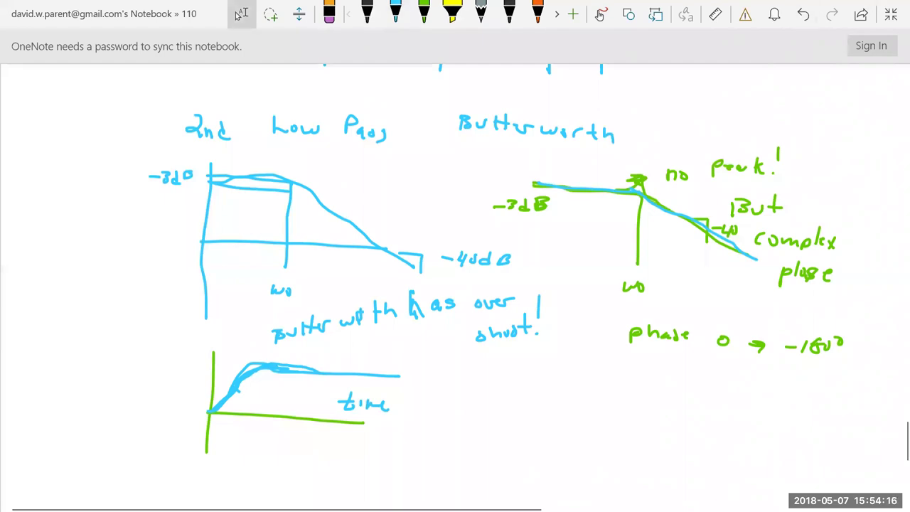
Leave the full-screen notebook view and switch to File Explorer showing the EE110 folder
{"action": "left_click", "coordinate": [890, 14]}
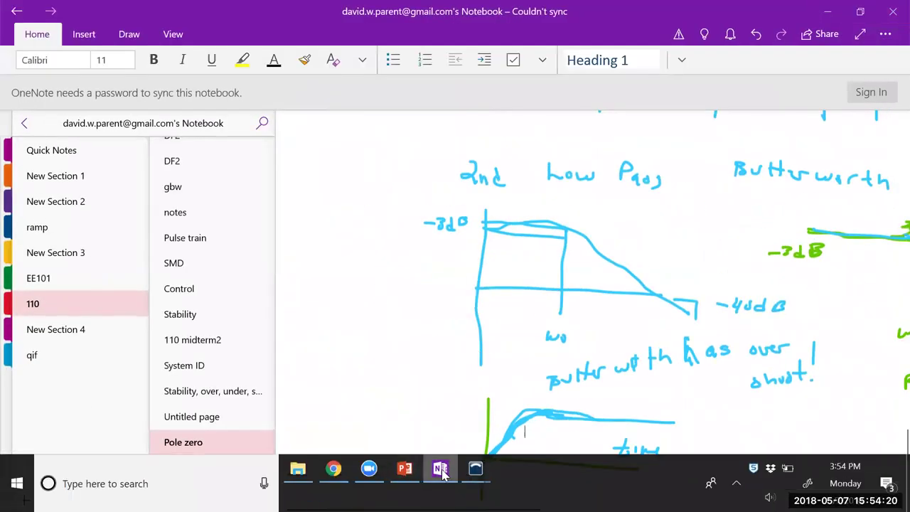
{"action": "mouse_move", "coordinate": [467, 473]}
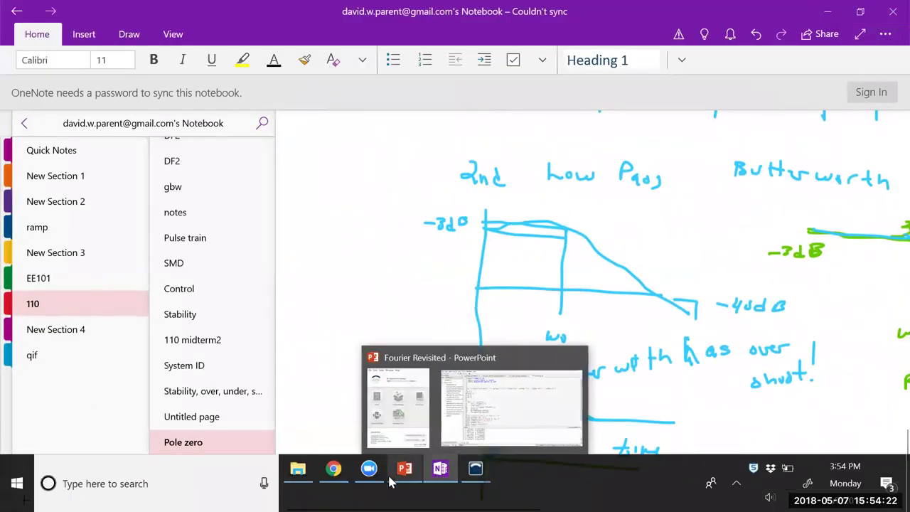
{"action": "mouse_move", "coordinate": [440, 475]}
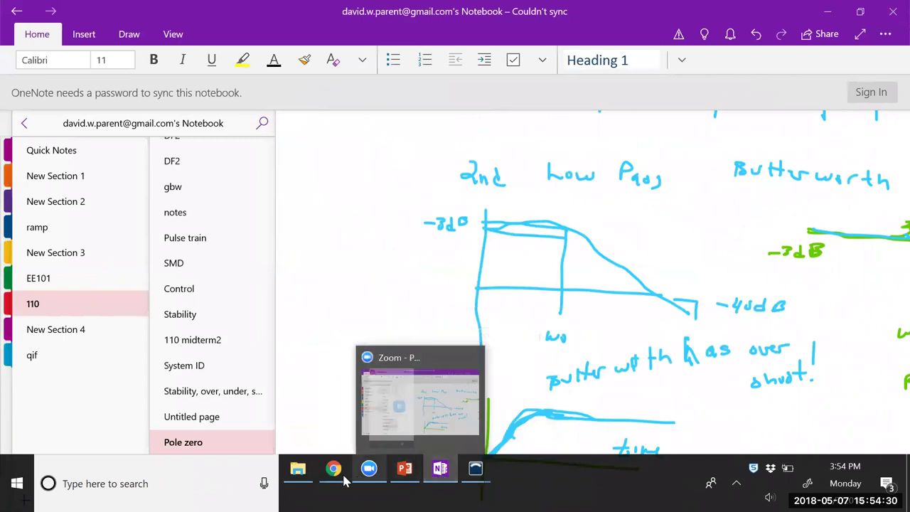
{"action": "mouse_move", "coordinate": [336, 480]}
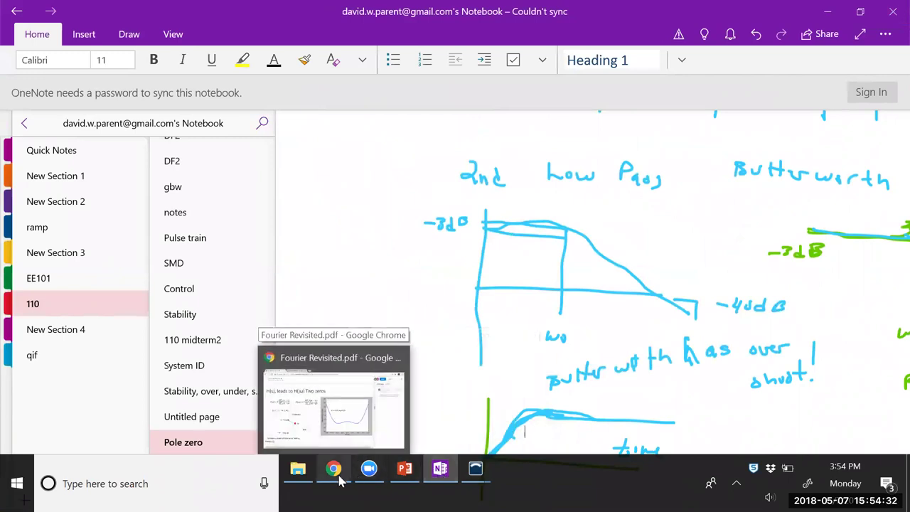
{"action": "left_click", "coordinate": [295, 480]}
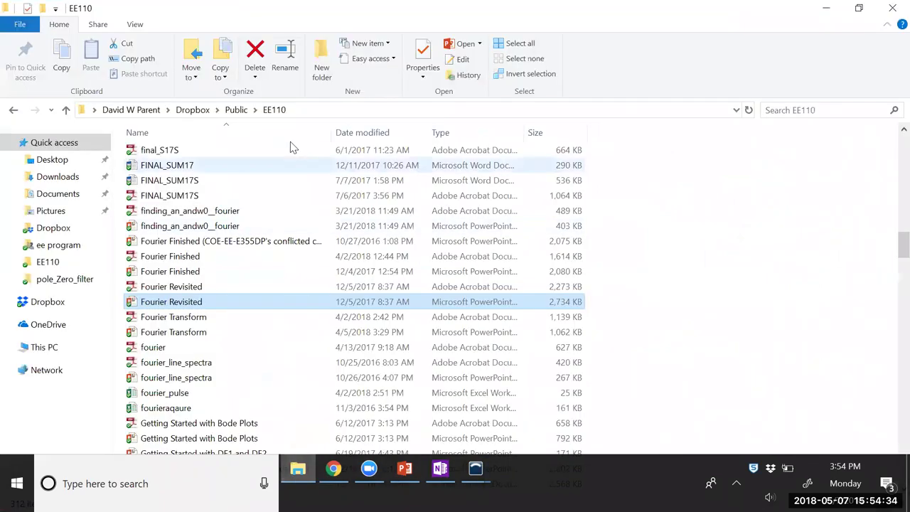
Open the pole_Zero_filter folder inside the python folder of EE110
{"action": "left_click", "coordinate": [160, 134]}
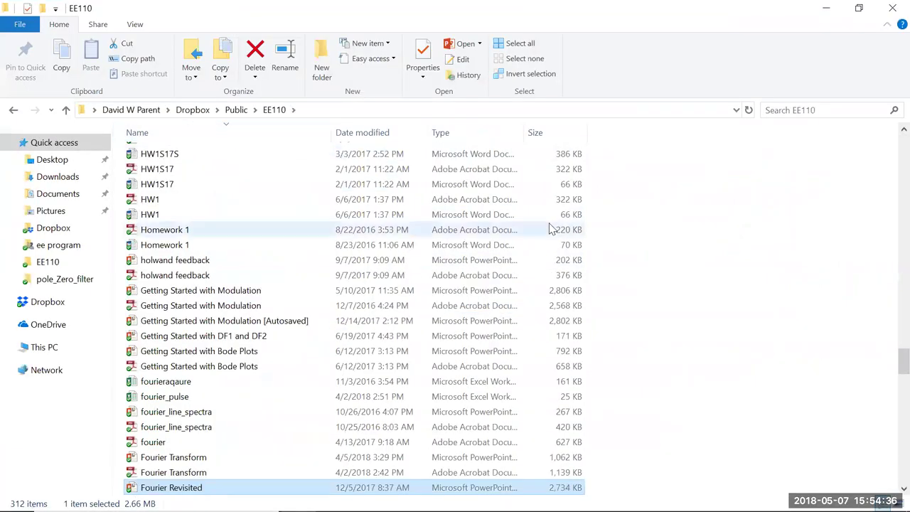
{"action": "scroll", "coordinate": [888, 319], "scroll_direction": "up", "scroll_amount": 20}
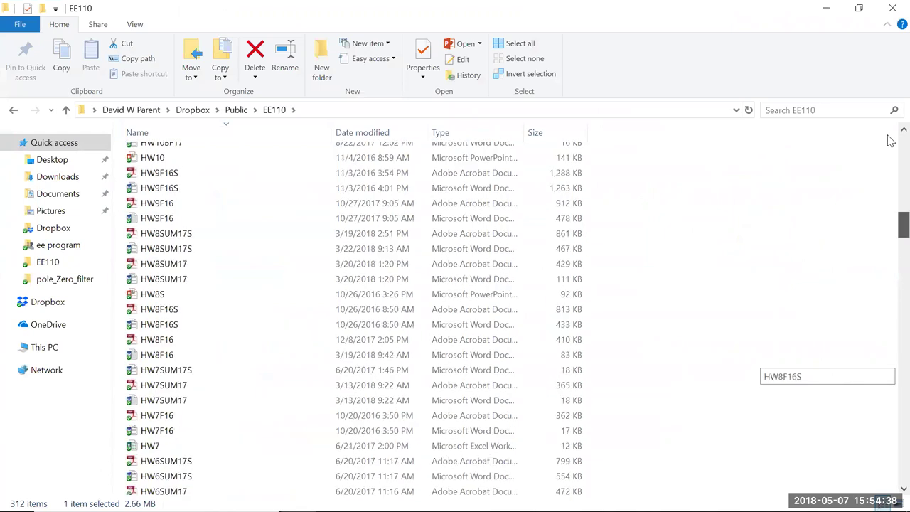
{"action": "left_click", "coordinate": [144, 135]}
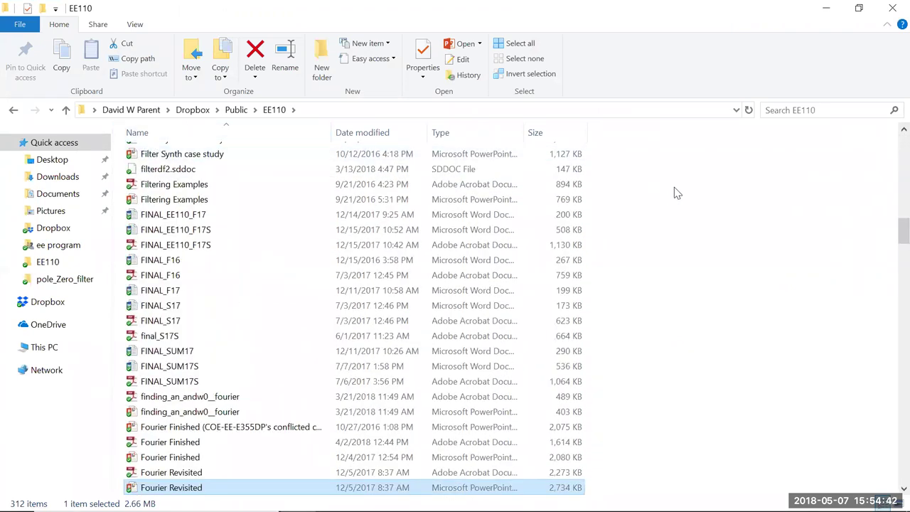
{"action": "key", "text": "Page_Up"}
{"action": "key", "text": "Page_Up"}
{"action": "key", "text": "Page_Up"}
{"action": "key", "text": "Page_Up"}
{"action": "key", "text": "Page_Up"}
{"action": "key", "text": "Page_Up"}
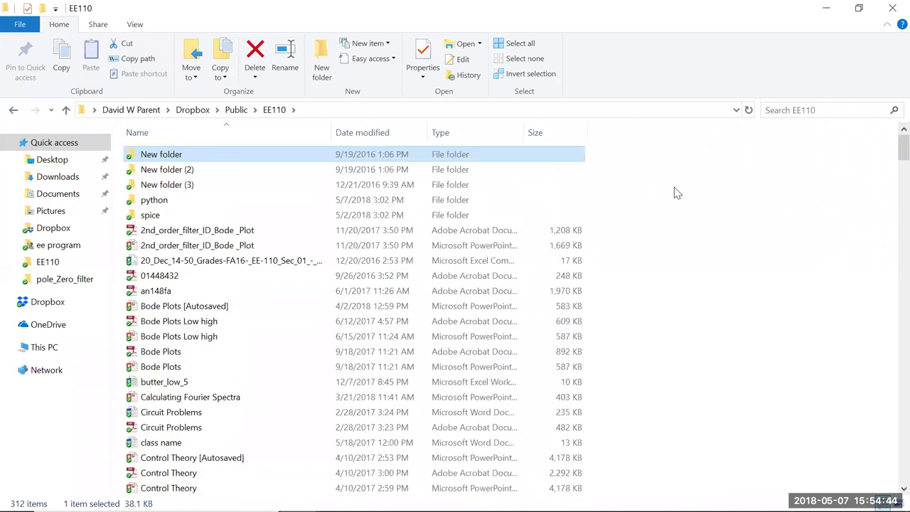
{"action": "double_click", "coordinate": [233, 205]}
{"action": "left_click", "coordinate": [233, 203]}
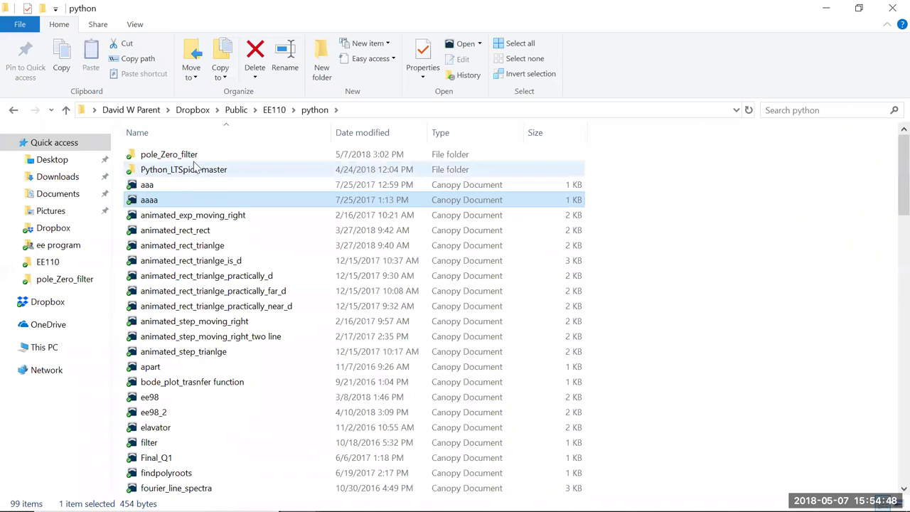
{"action": "double_click", "coordinate": [194, 157]}
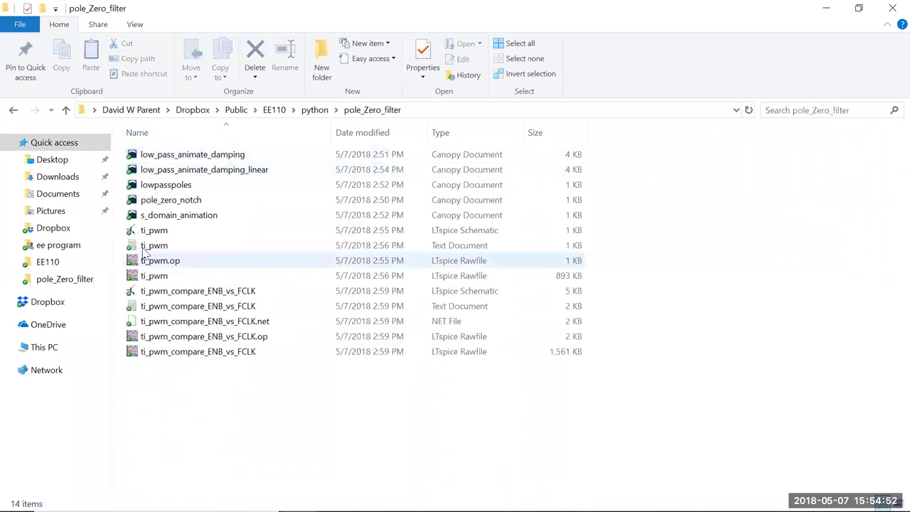
Open the ti_pwm_compare_ENB_vs_FCLK schematic in LTspice and decline the software update
{"action": "left_click", "coordinate": [155, 292]}
{"action": "double_click", "coordinate": [155, 292]}
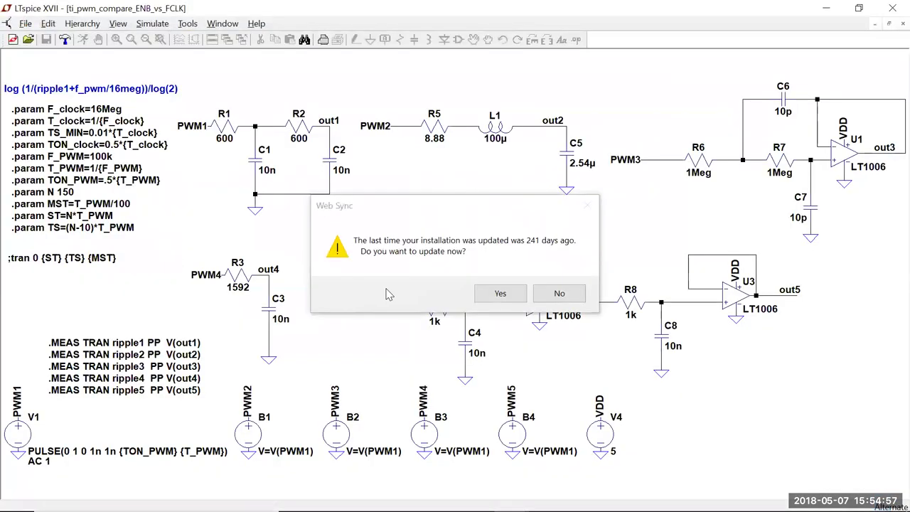
{"action": "left_click", "coordinate": [555, 293]}
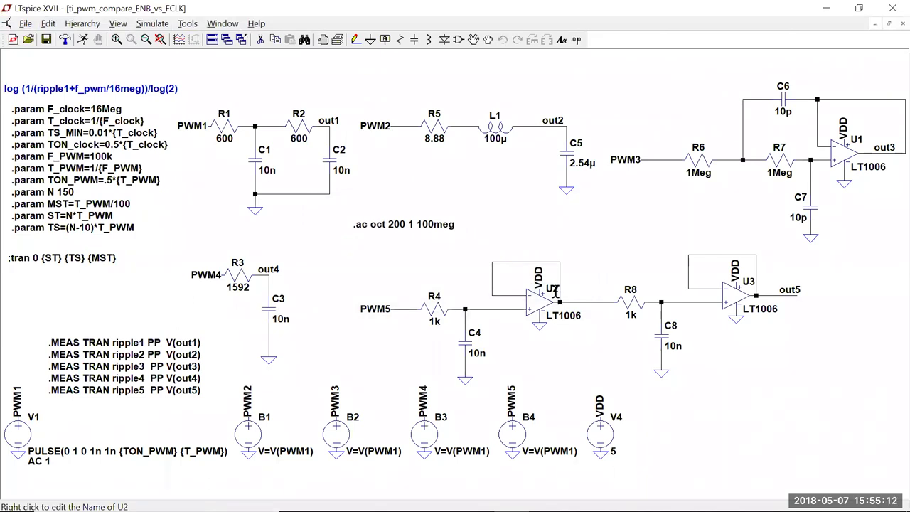
Run the AC simulation, plot V(out4) and maximize the plot window
{"action": "left_click", "coordinate": [81, 41]}
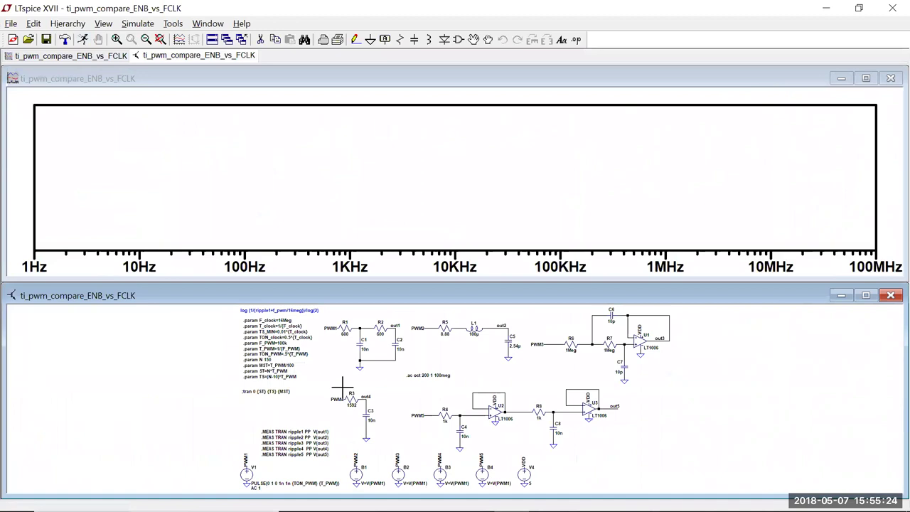
{"action": "left_click", "coordinate": [365, 397]}
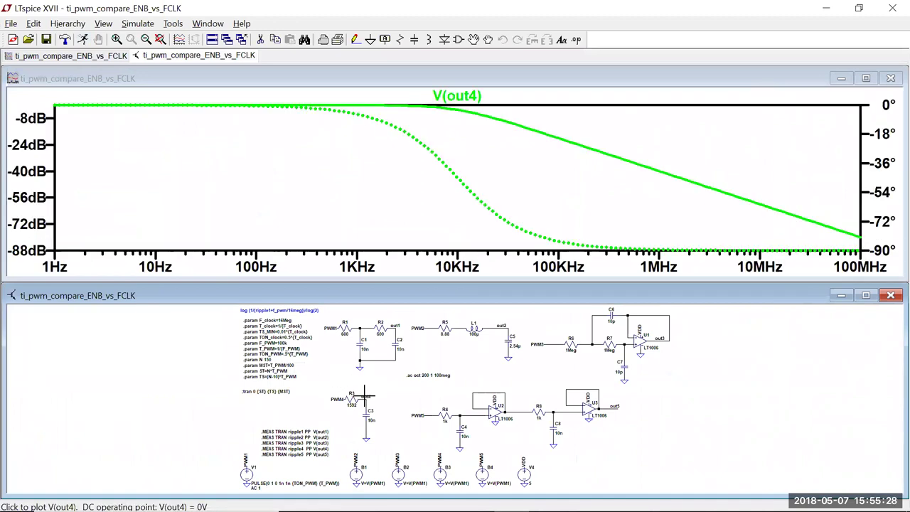
{"action": "left_click", "coordinate": [864, 79]}
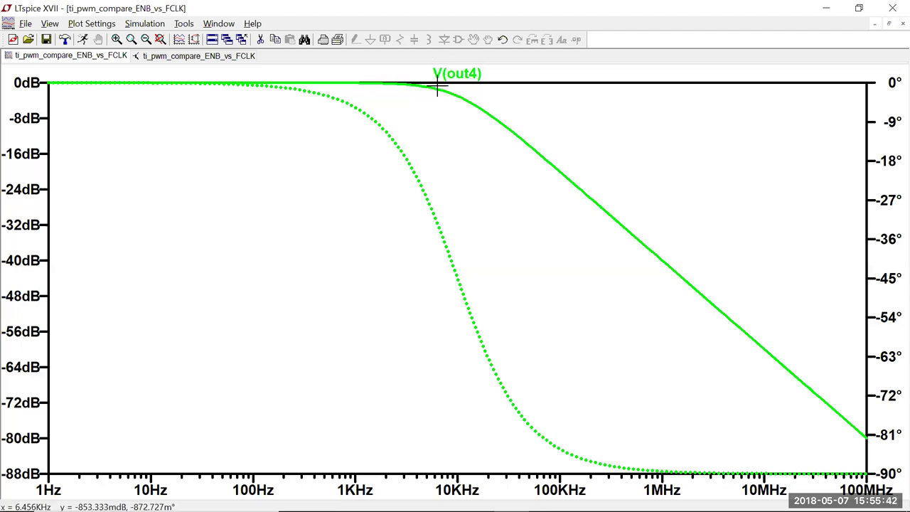
Return to the schematic and inspect the pulse and small-signal AC settings of voltage source V1 without changing them
{"action": "left_click", "coordinate": [183, 61]}
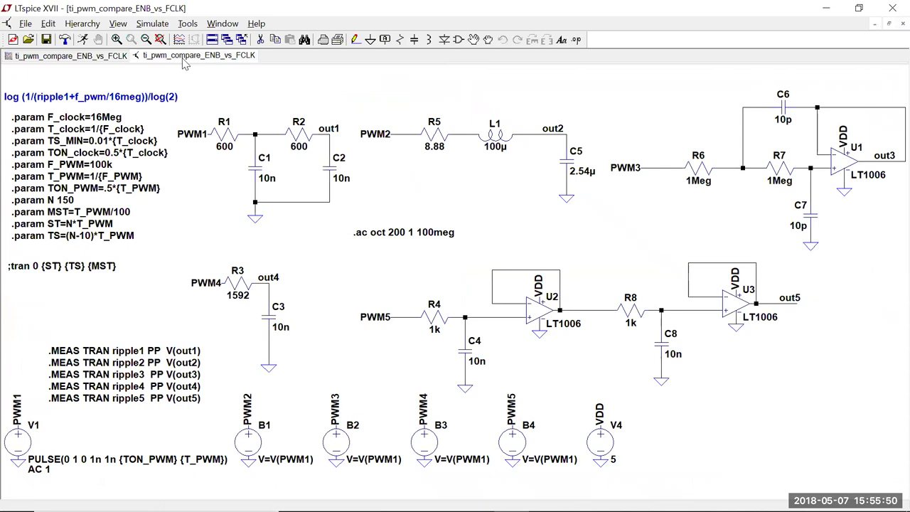
{"action": "scroll", "coordinate": [170, 71], "scroll_direction": "down", "scroll_amount": 4}
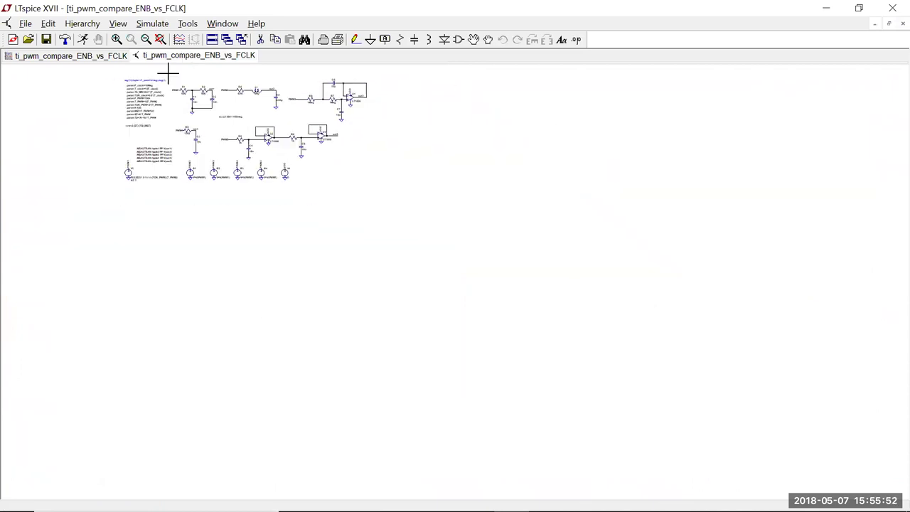
{"action": "left_click", "coordinate": [159, 39]}
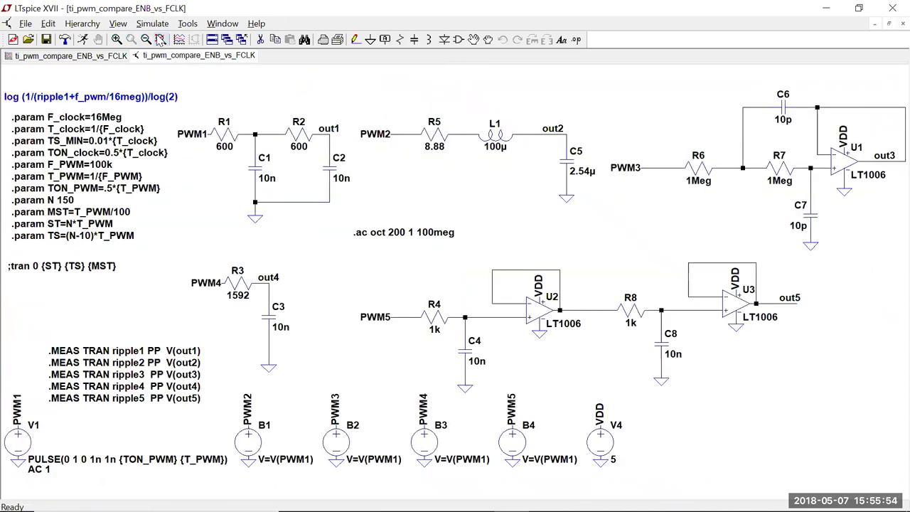
{"action": "right_click", "coordinate": [24, 437]}
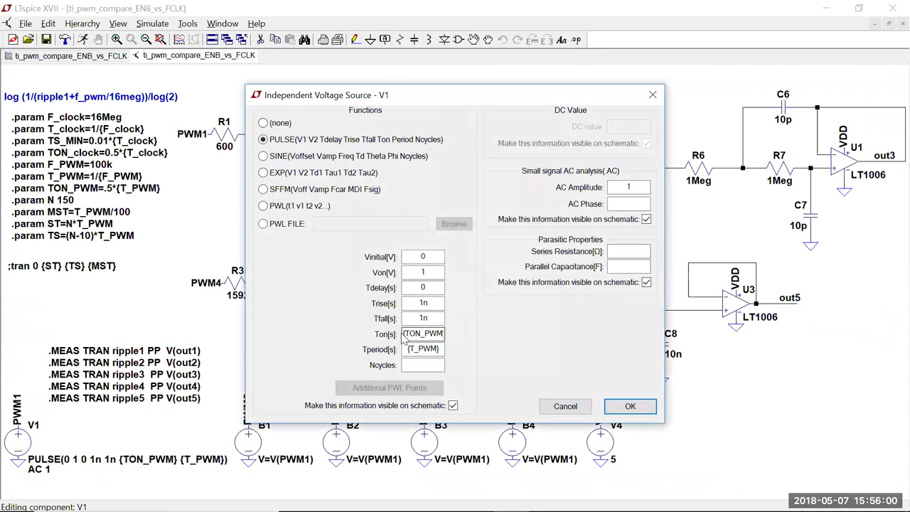
{"action": "left_click", "coordinate": [562, 406]}
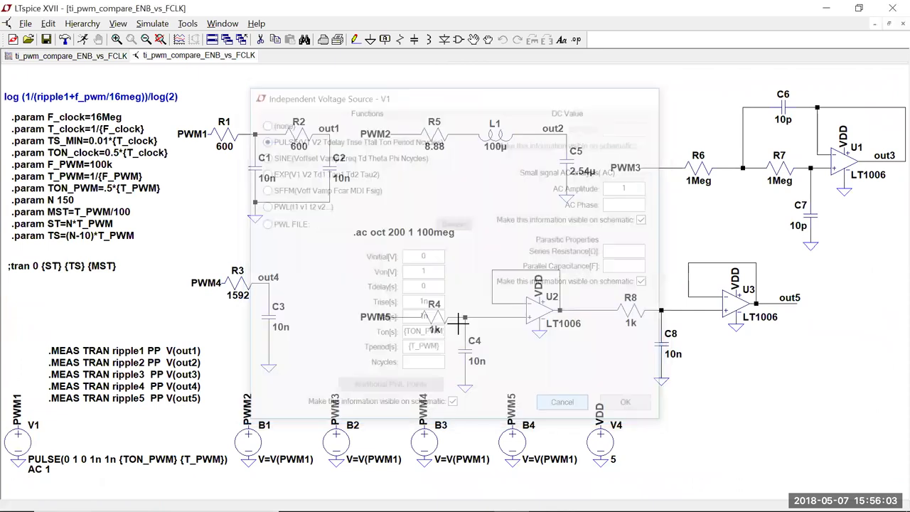
Switch the simulation command to a transient analysis with a stop time of .1m and run it
{"action": "left_click", "coordinate": [148, 26]}
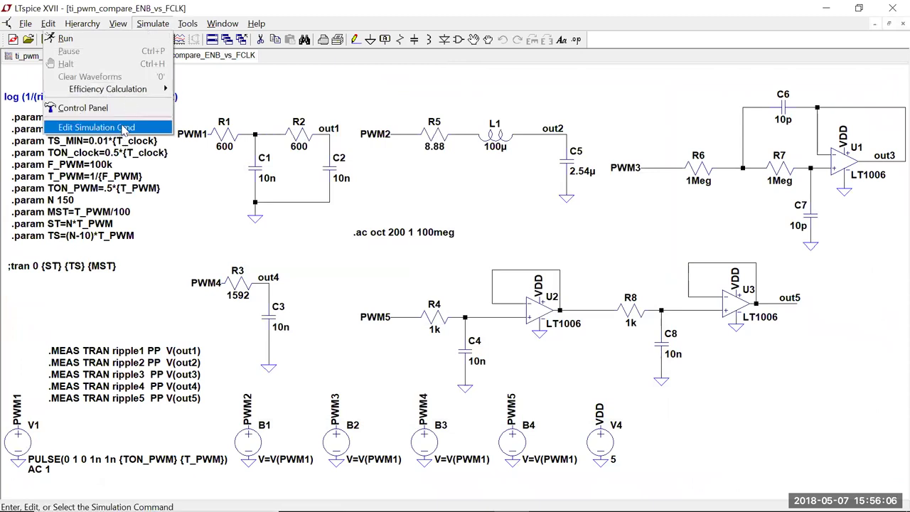
{"action": "left_click", "coordinate": [96, 127]}
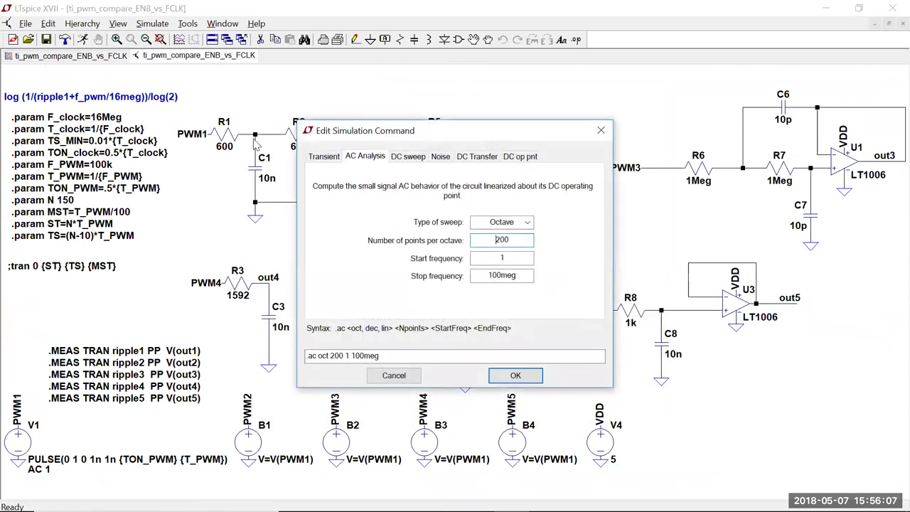
{"action": "left_click", "coordinate": [315, 160]}
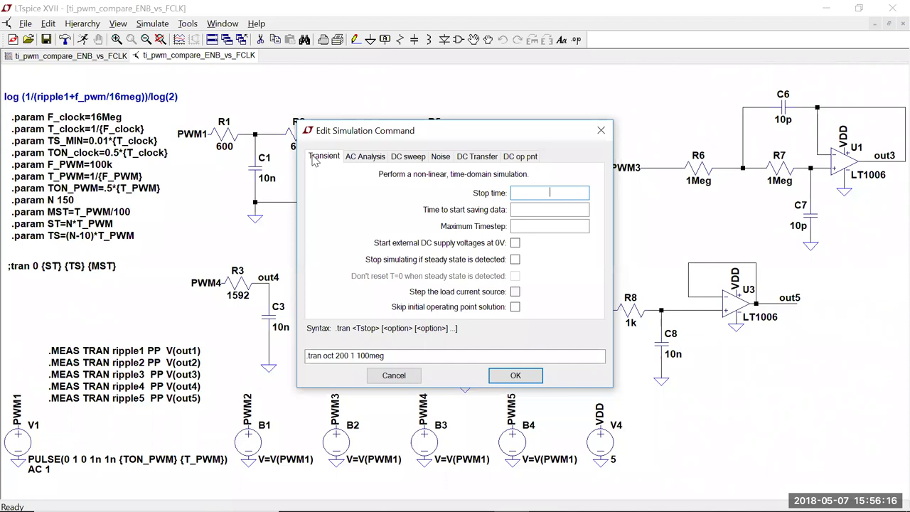
{"action": "key", "text": "shift"}
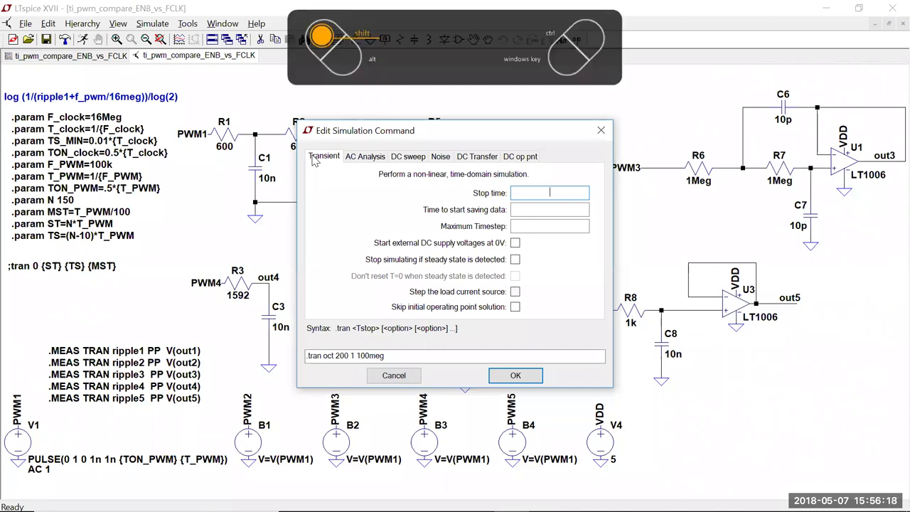
{"action": "type", "text": ".1m"}
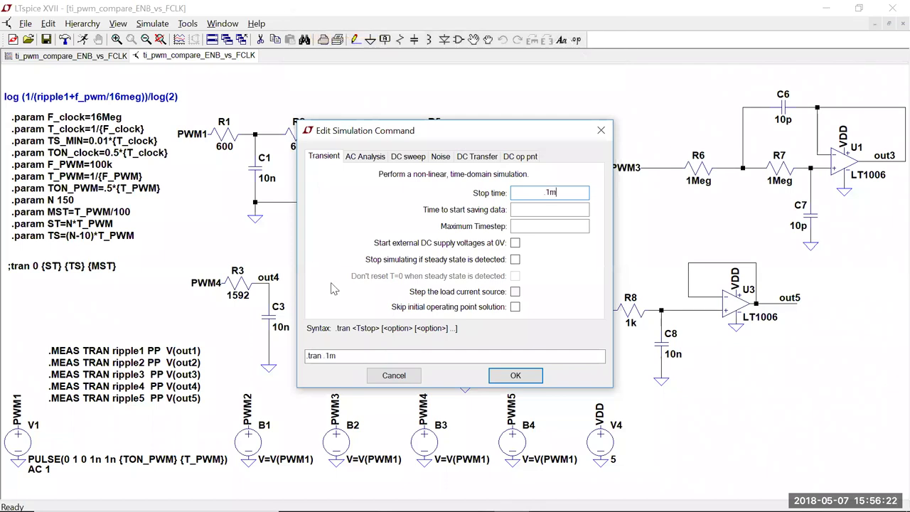
{"action": "left_click", "coordinate": [513, 376]}
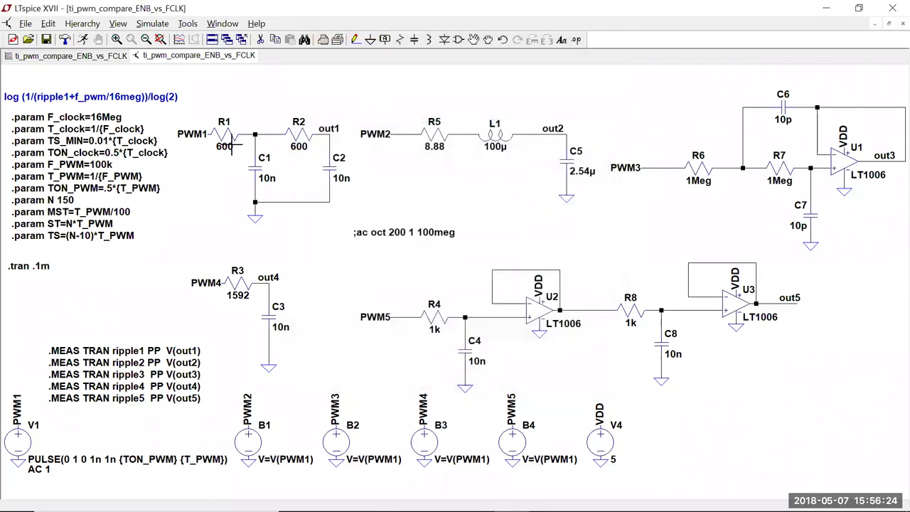
{"action": "left_click", "coordinate": [83, 40]}
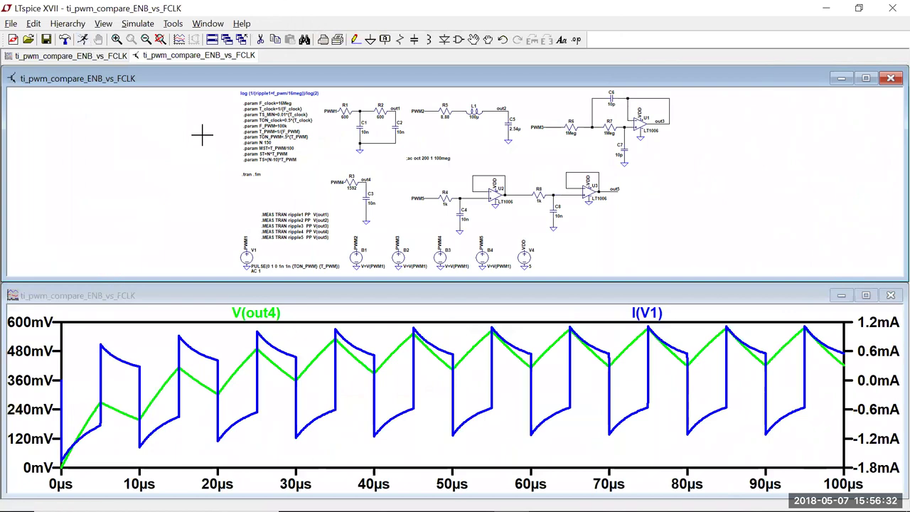
Set the transient analysis stop time to 1m and rerun the simulation
{"action": "left_click", "coordinate": [138, 23]}
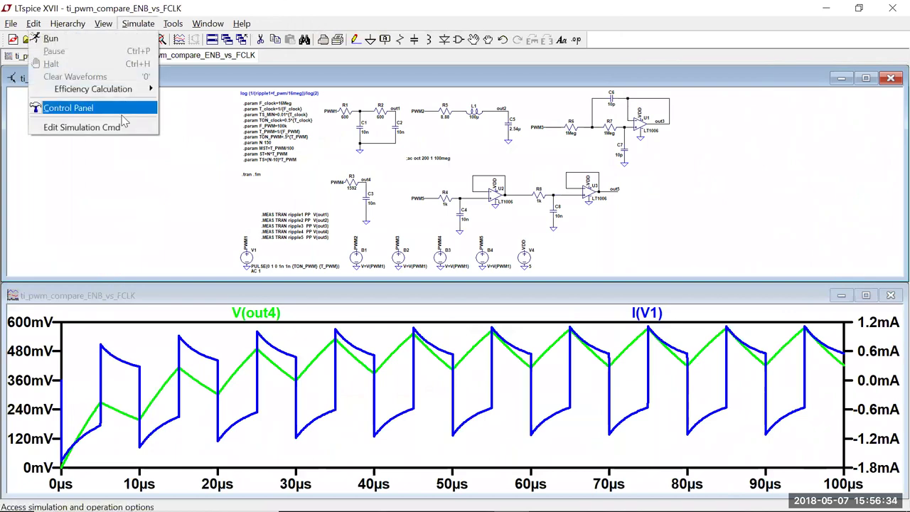
{"action": "left_click", "coordinate": [82, 127]}
{"action": "double_click", "coordinate": [544, 192]}
{"action": "type", "text": "1m"}
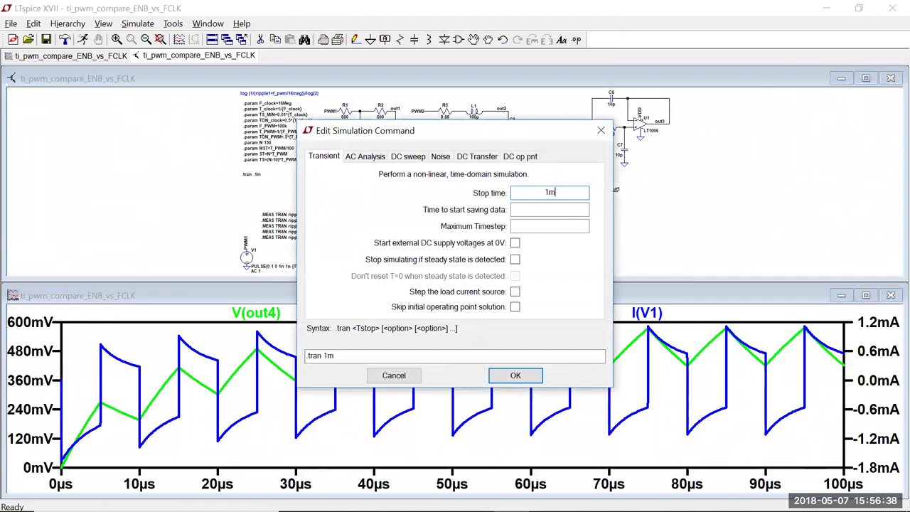
{"action": "left_click", "coordinate": [516, 375]}
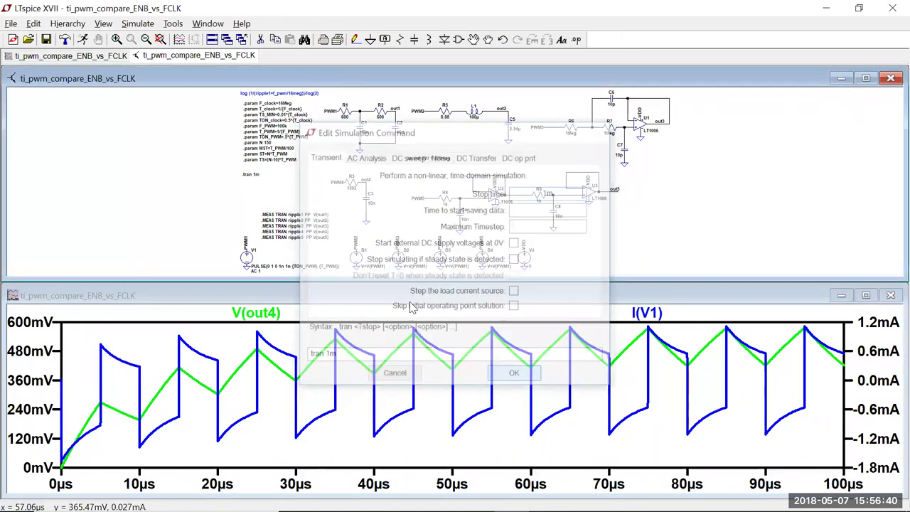
{"action": "left_click", "coordinate": [83, 39]}
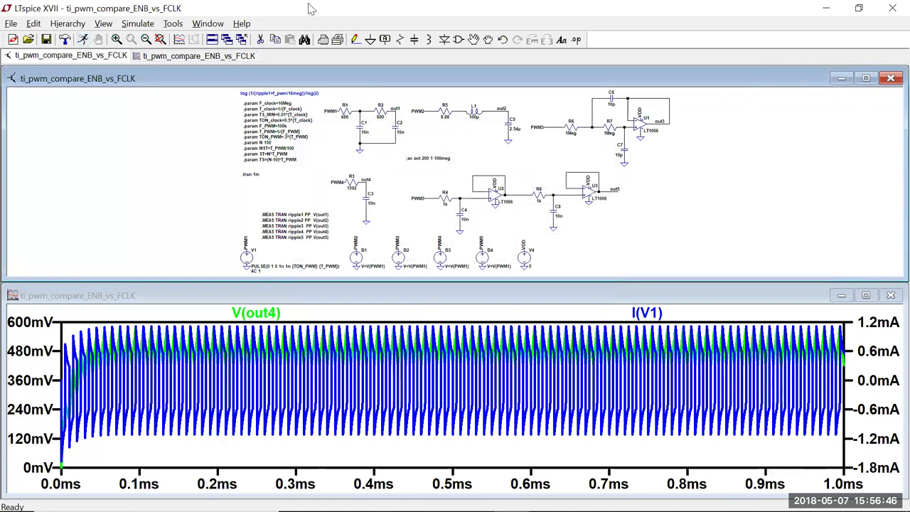
Delete the I(V1) trace from the transient plot and maximize the plot window
{"action": "left_click", "coordinate": [646, 312]}
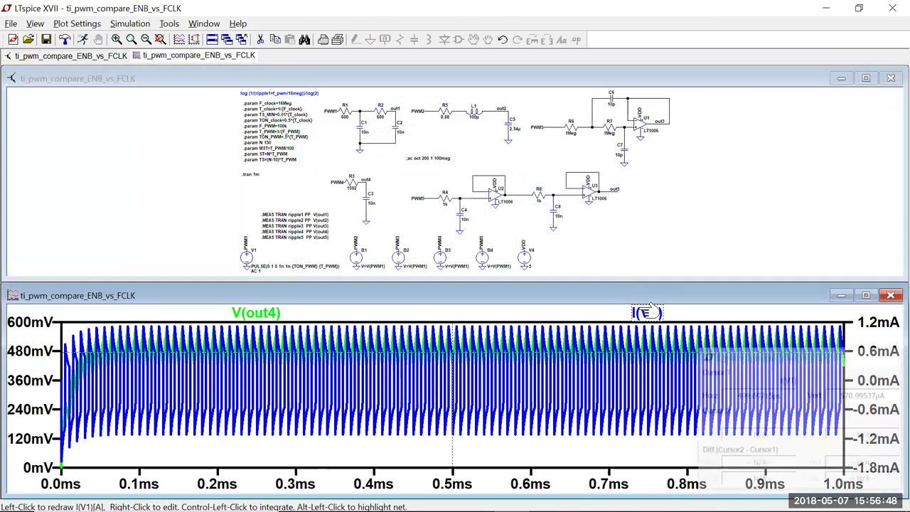
{"action": "key", "text": "Delete"}
{"action": "left_click", "coordinate": [639, 306]}
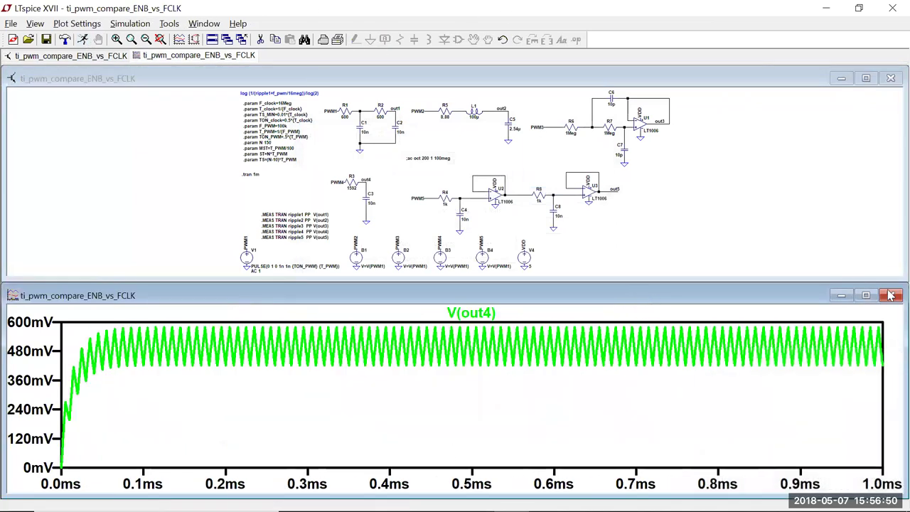
{"action": "left_click", "coordinate": [866, 295]}
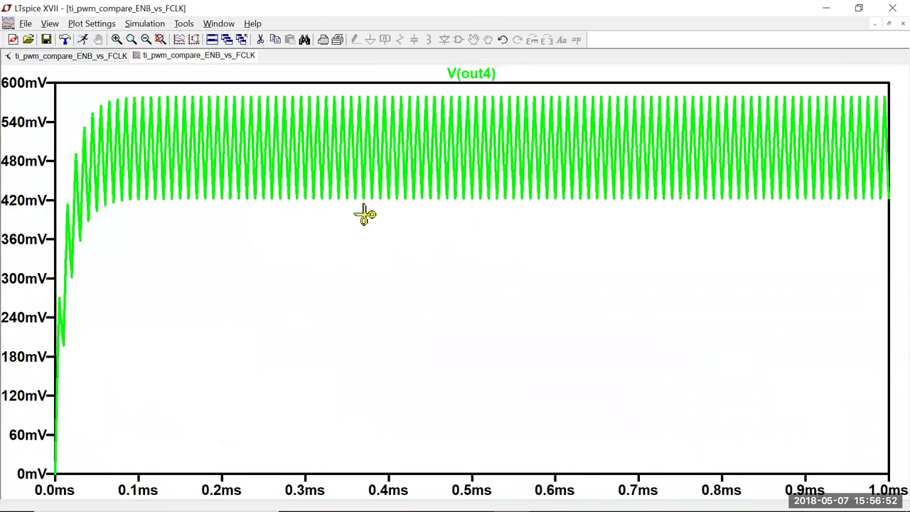
{"action": "key", "text": "Escape"}
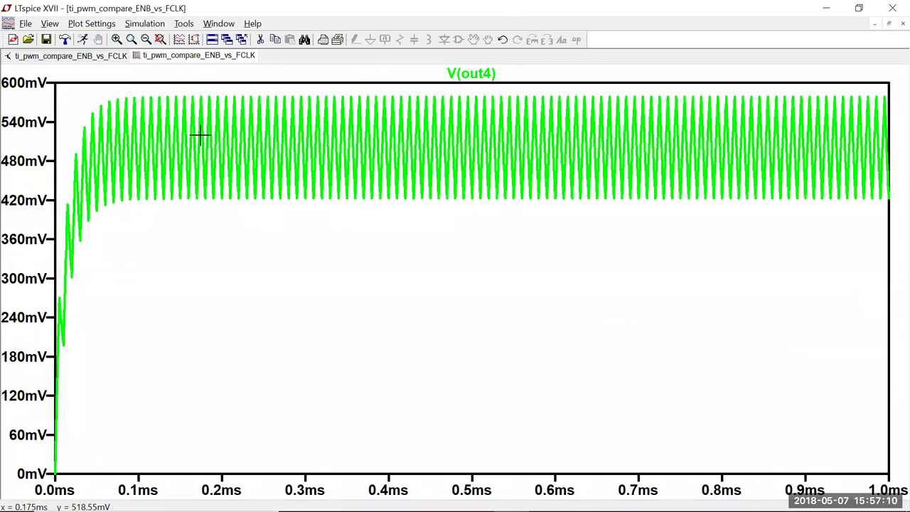
{"action": "left_click", "coordinate": [179, 39]}
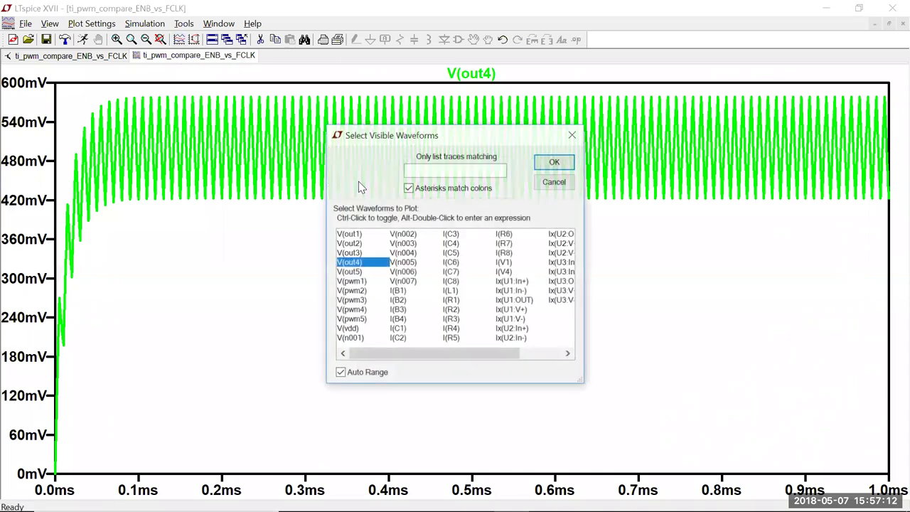
{"action": "left_click", "coordinate": [549, 181]}
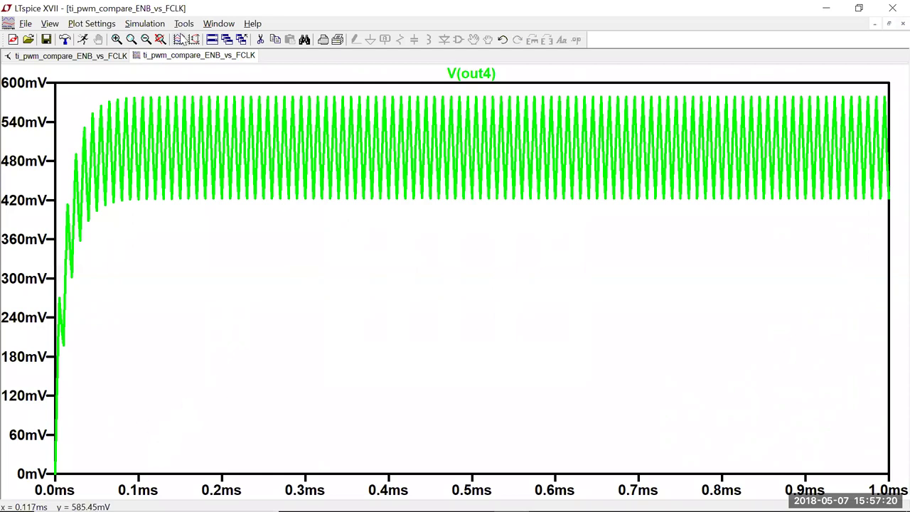
{"action": "left_click", "coordinate": [179, 40]}
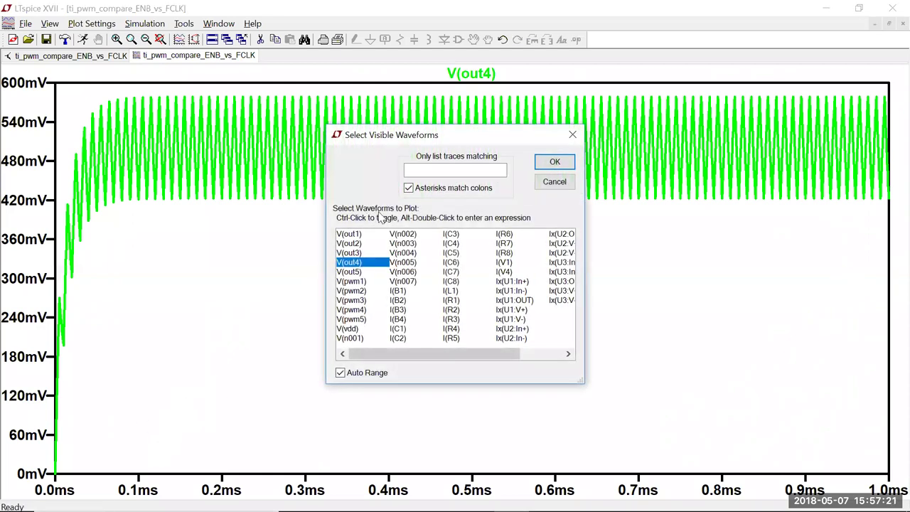
{"action": "left_click", "coordinate": [554, 182]}
Plot the PWM1 node voltage from the schematic and display it together with V(out4)
{"action": "left_click", "coordinate": [97, 55]}
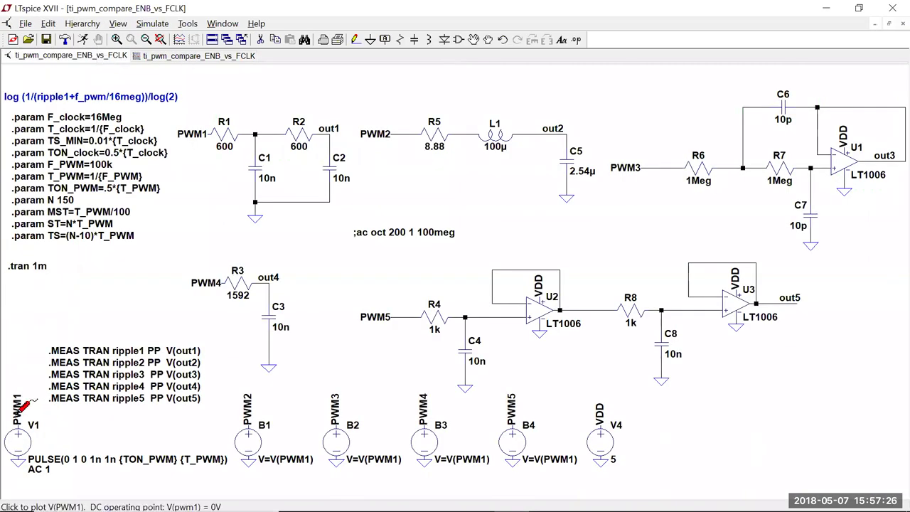
{"action": "left_click", "coordinate": [158, 60]}
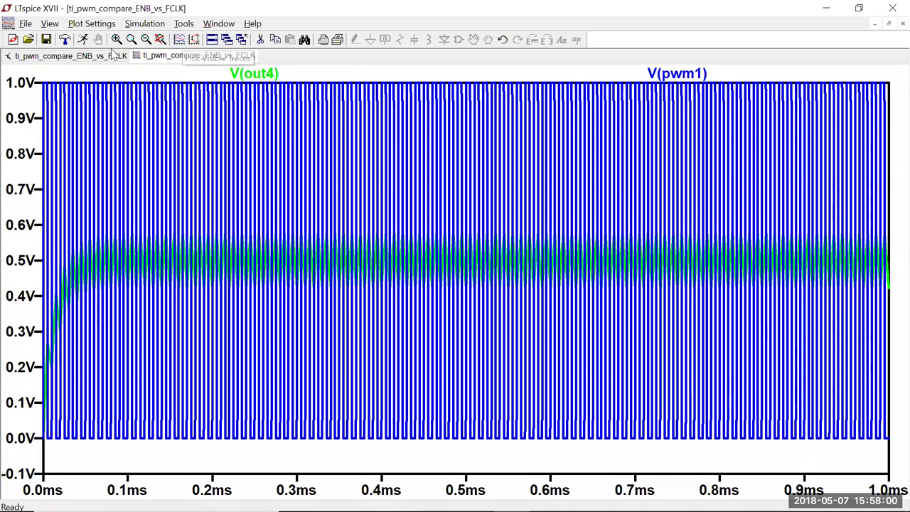
Set up a decade AC analysis with 200 points per decade from 1 to 1meg and run it
{"action": "left_click", "coordinate": [107, 56]}
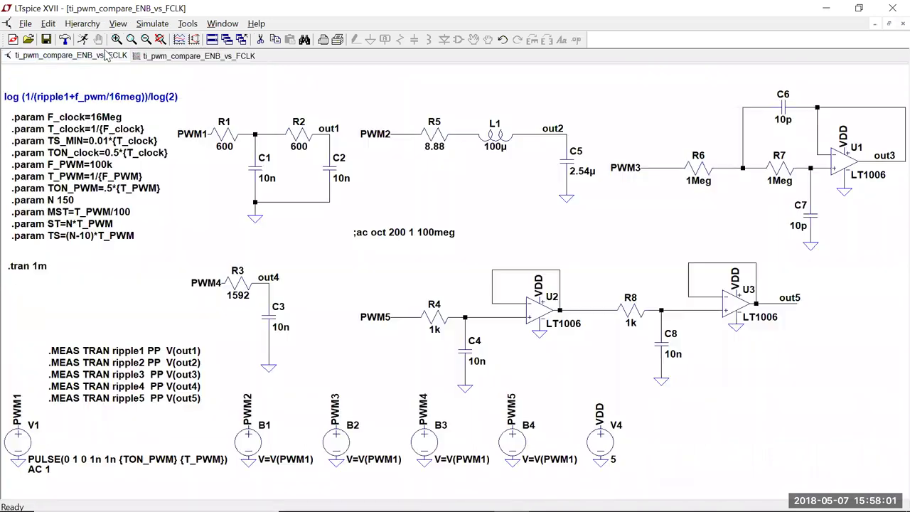
{"action": "left_click", "coordinate": [147, 25]}
{"action": "left_click", "coordinate": [111, 130]}
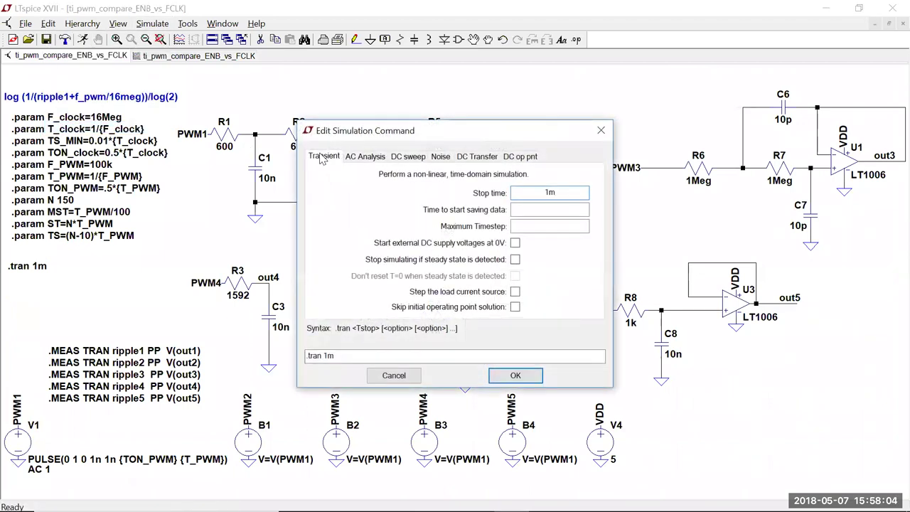
{"action": "left_click", "coordinate": [351, 157]}
{"action": "left_click", "coordinate": [511, 224]}
{"action": "left_click", "coordinate": [501, 245]}
{"action": "key", "text": "Tab"}
{"action": "type", "text": "200"}
{"action": "key", "text": "Tab"}
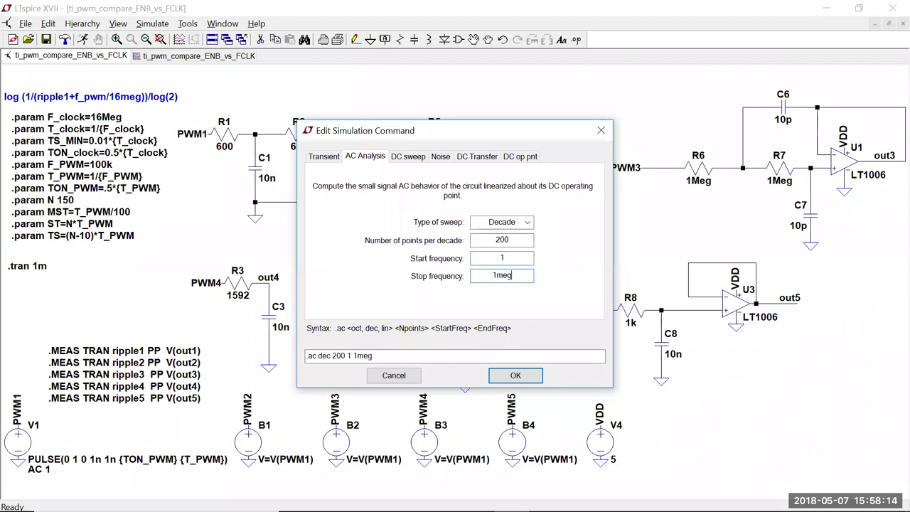
{"action": "left_click", "coordinate": [512, 375]}
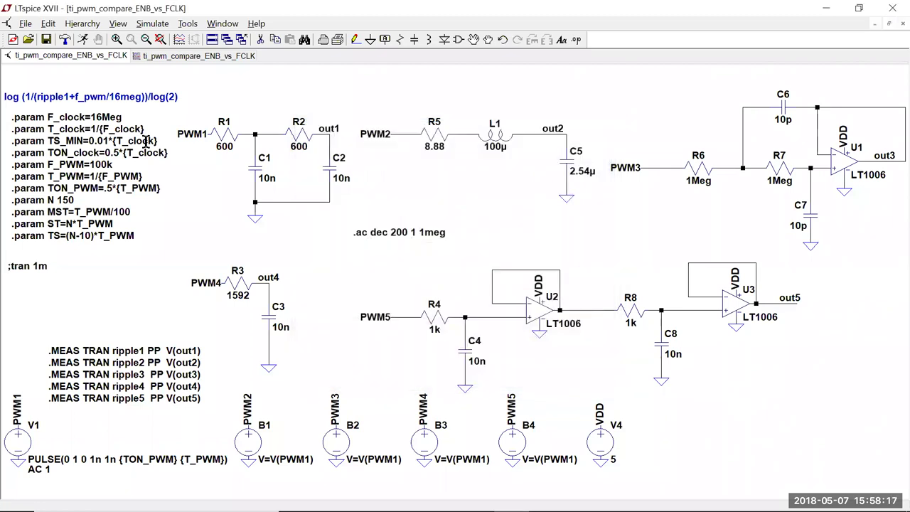
{"action": "left_click", "coordinate": [83, 41]}
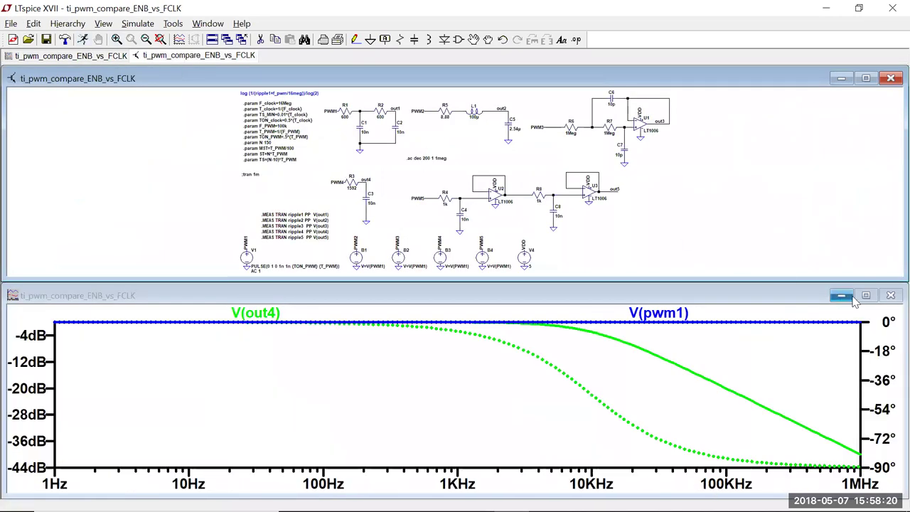
Maximize the AC plot and move a V(out4) cursor to about 10.35 kHz to read magnitude and phase near cutoff
{"action": "left_click", "coordinate": [865, 294]}
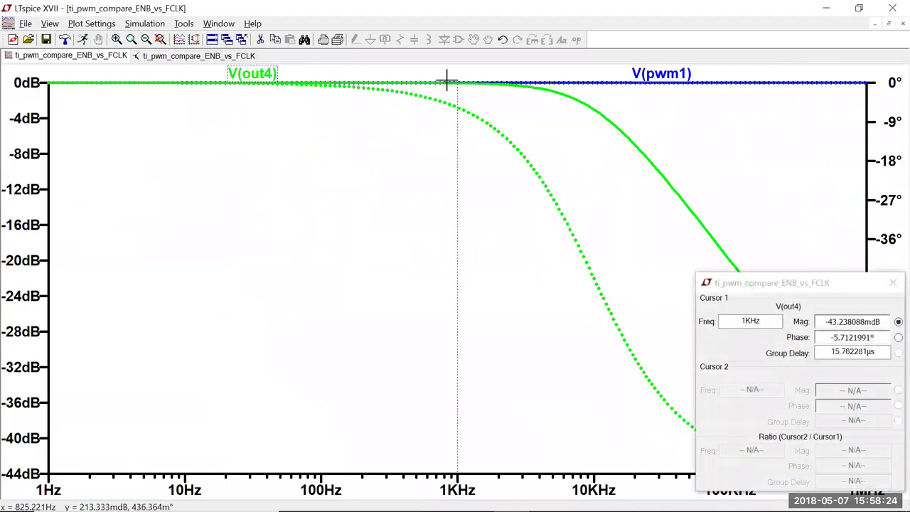
{"action": "mouse_move", "coordinate": [458, 83]}
{"action": "left_mouse_down"}
{"action": "mouse_move", "coordinate": [568, 91]}
{"action": "mouse_move", "coordinate": [575, 72]}
{"action": "mouse_move", "coordinate": [632, 74]}
{"action": "left_mouse_up"}
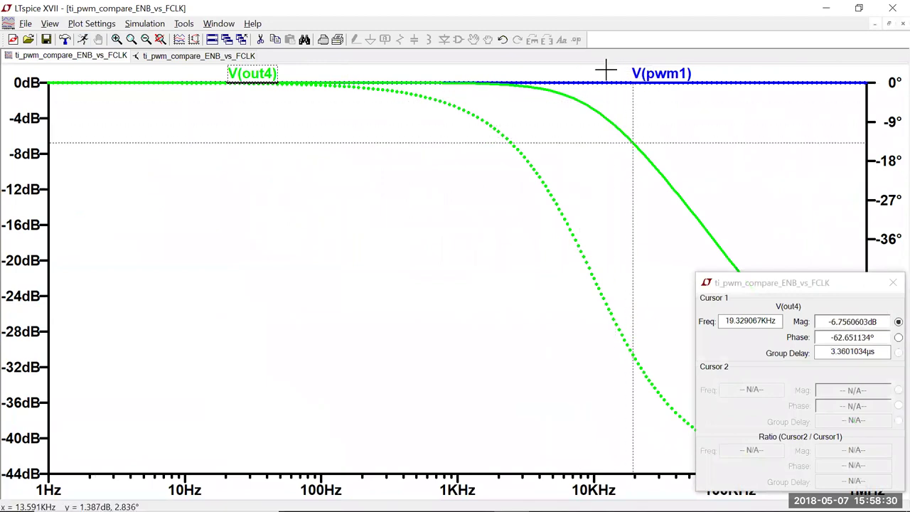
{"action": "left_click_drag", "start_coordinate": [633, 128], "coordinate": [594, 106]}
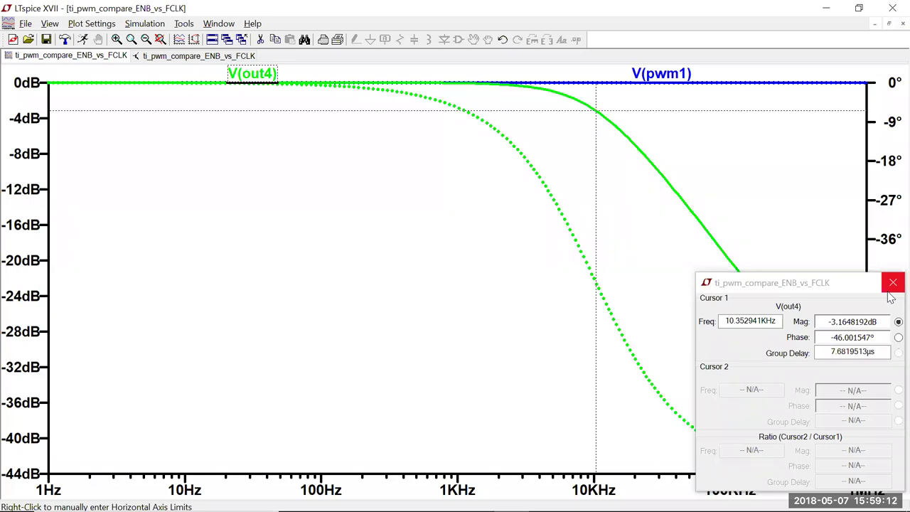
Set both the on-time and the period of V1's PULSE source to 1 s
{"action": "left_click", "coordinate": [171, 57]}
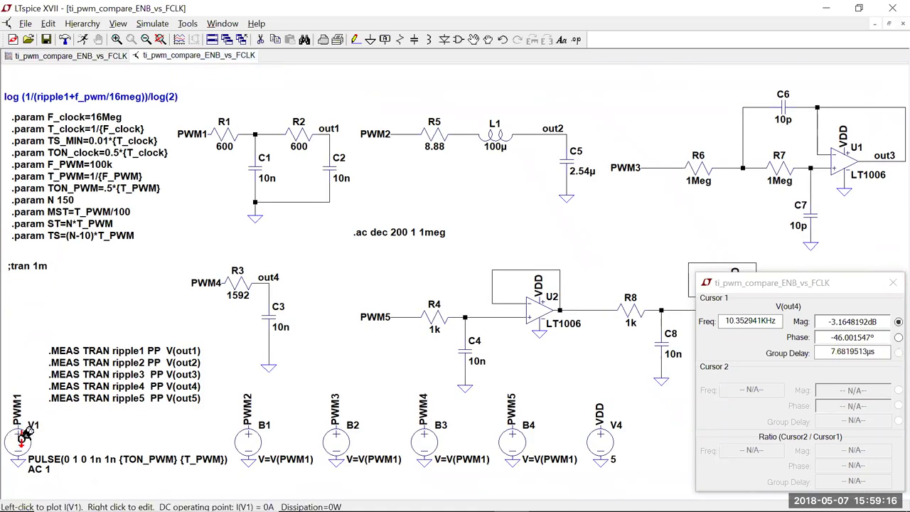
{"action": "right_click", "coordinate": [25, 432]}
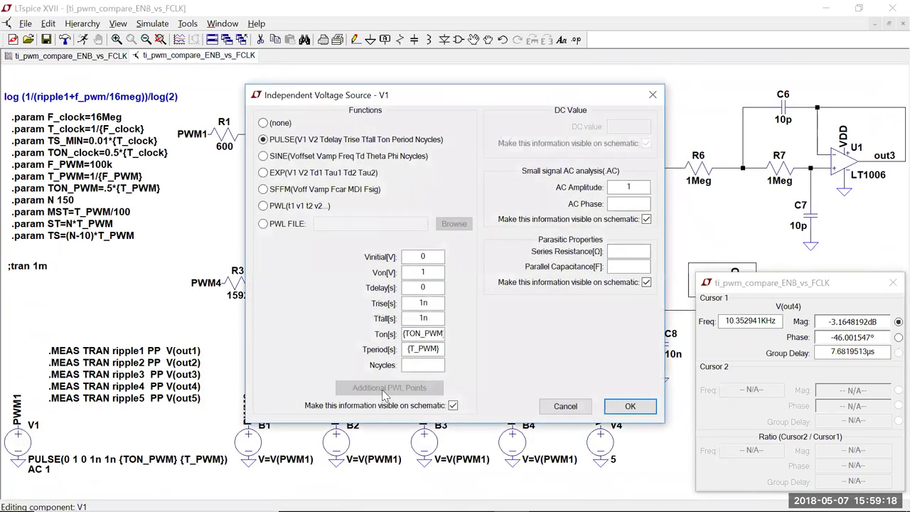
{"action": "left_click", "coordinate": [429, 303]}
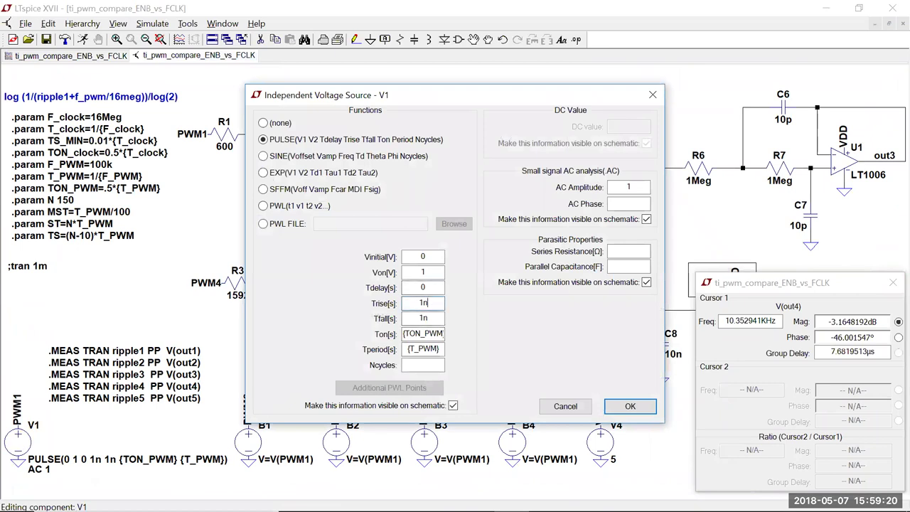
{"action": "key", "text": "Tab"}
{"action": "key", "text": "Tab"}
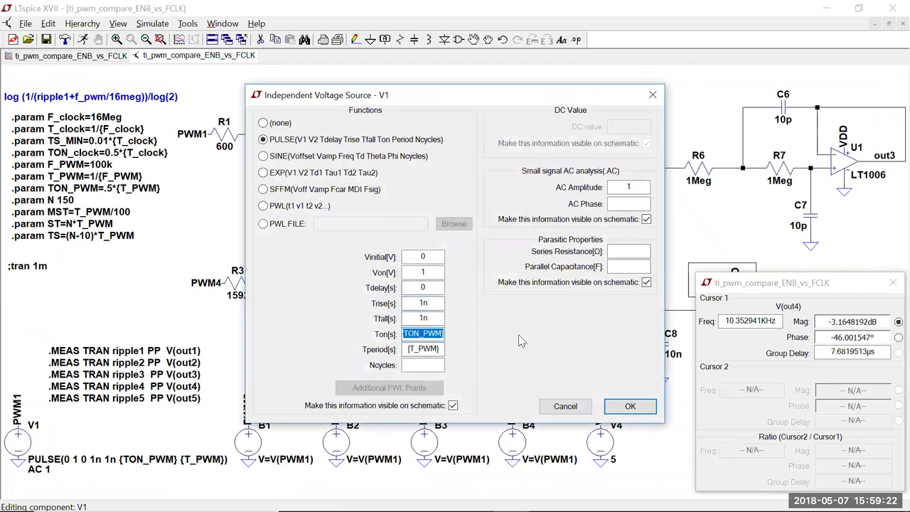
{"action": "type", "text": "1"}
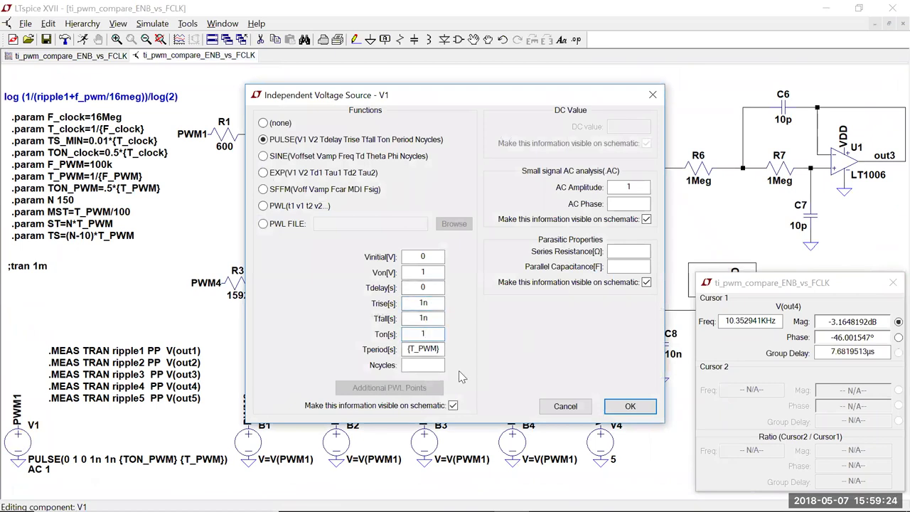
{"action": "key", "text": "Tab"}
{"action": "type", "text": "1"}
{"action": "left_click", "coordinate": [629, 405]}
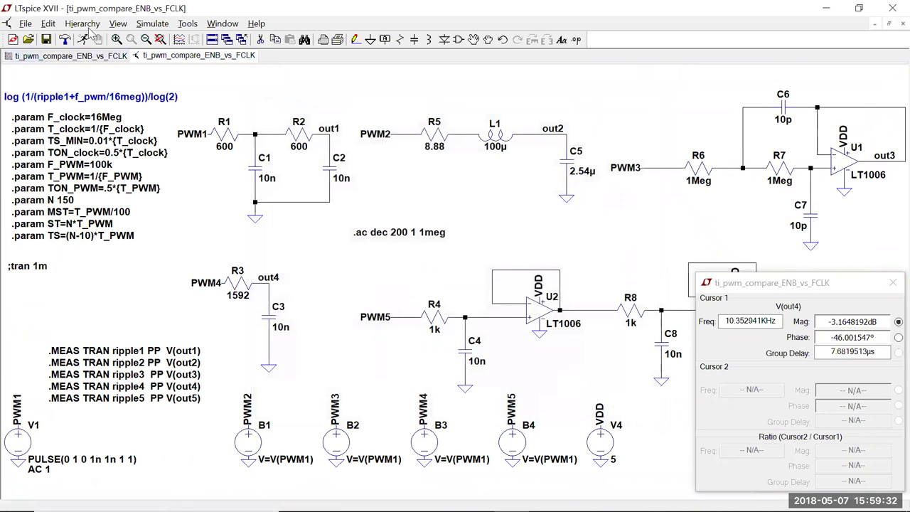
Switch the simulation command to a transient analysis with a 1m stop time and run it
{"action": "left_click", "coordinate": [153, 24]}
{"action": "left_click", "coordinate": [106, 127]}
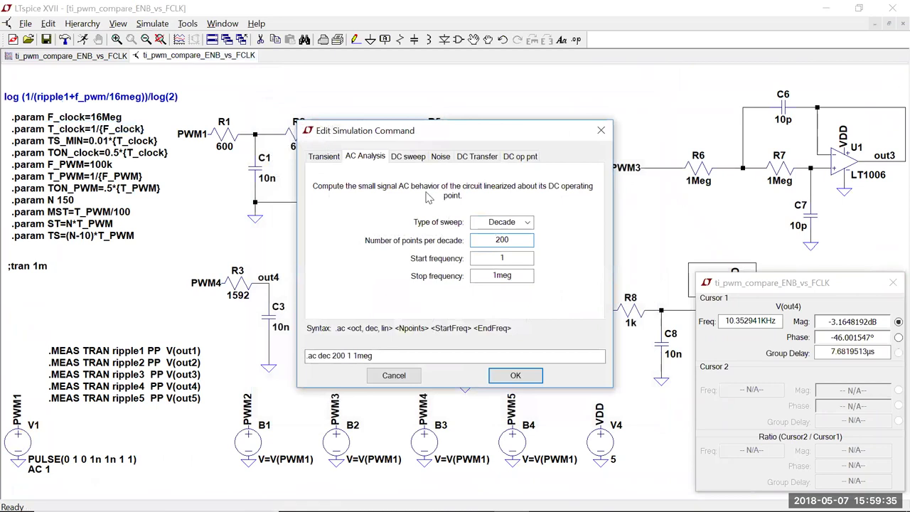
{"action": "left_click", "coordinate": [312, 162]}
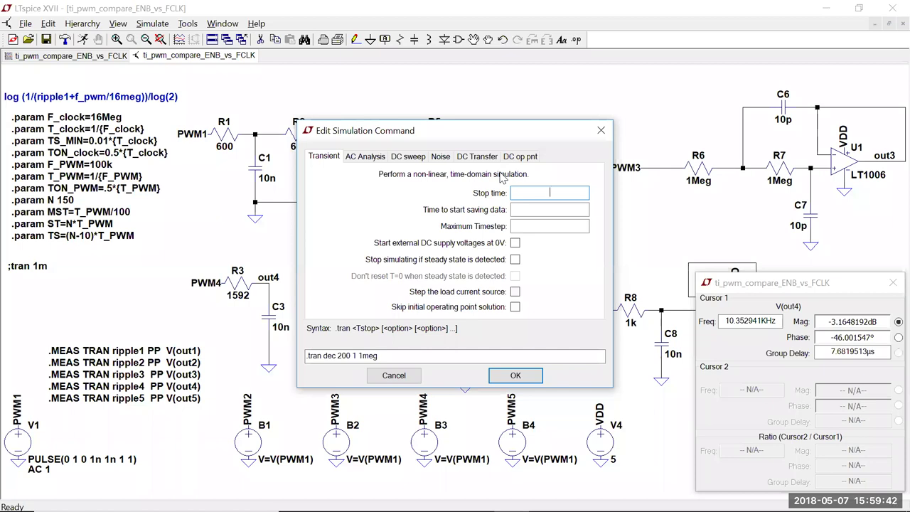
{"action": "type", "text": "1m"}
{"action": "left_click", "coordinate": [515, 376]}
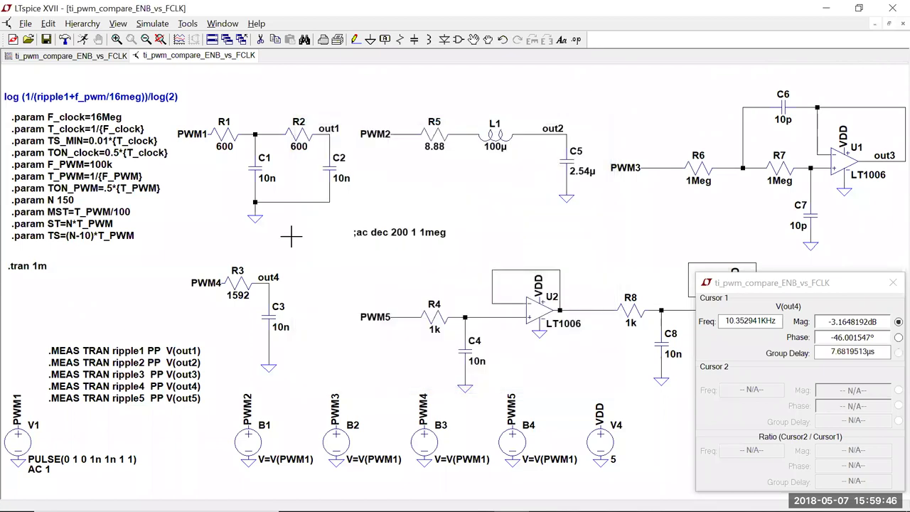
{"action": "left_click", "coordinate": [83, 40]}
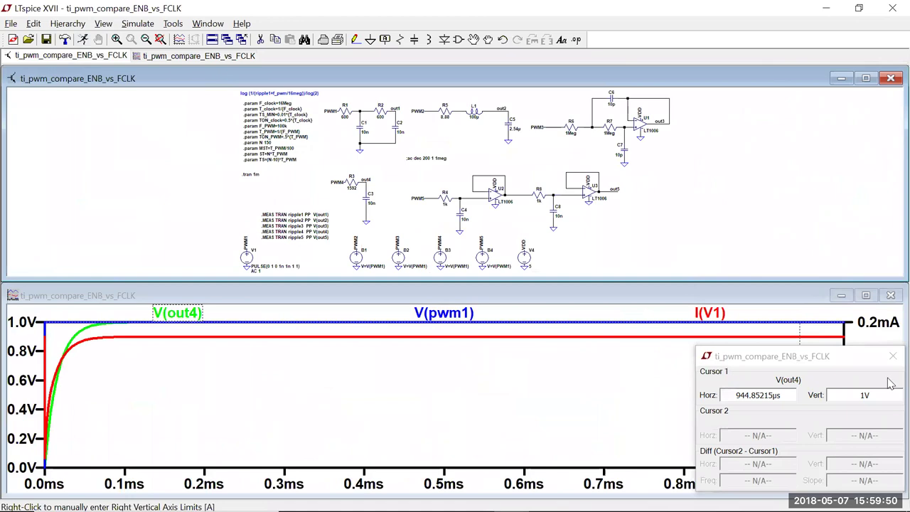
Close the cursor readout and delete the I(V1) and V(pwm1) traces from the transient plot
{"action": "left_click", "coordinate": [891, 357]}
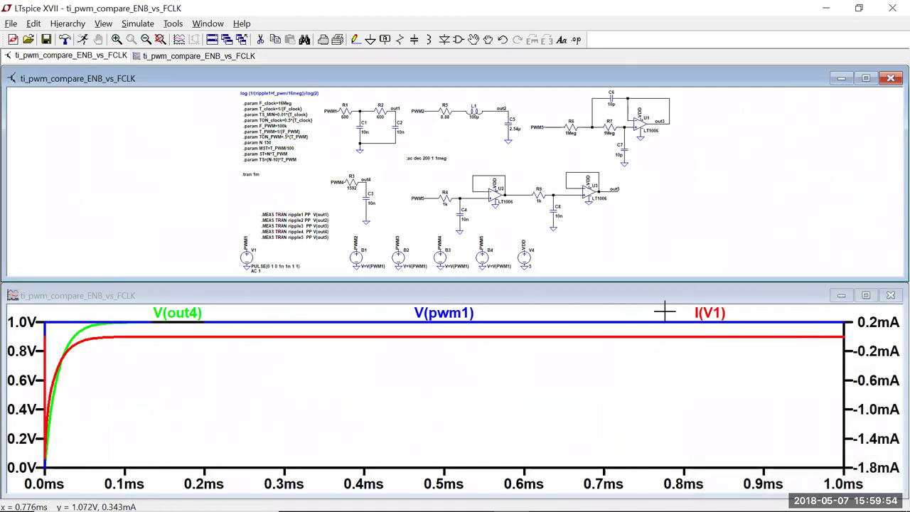
{"action": "left_click", "coordinate": [710, 315]}
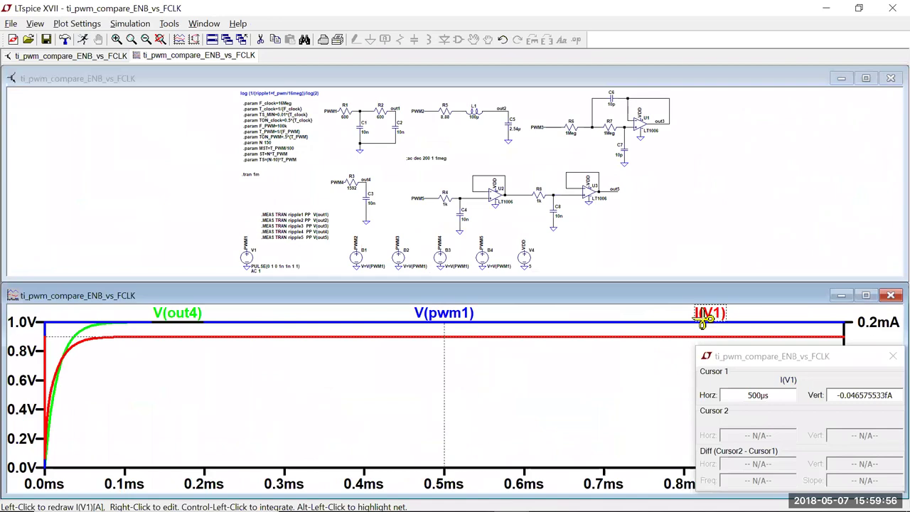
{"action": "key", "text": "Delete"}
{"action": "left_click", "coordinate": [711, 313]}
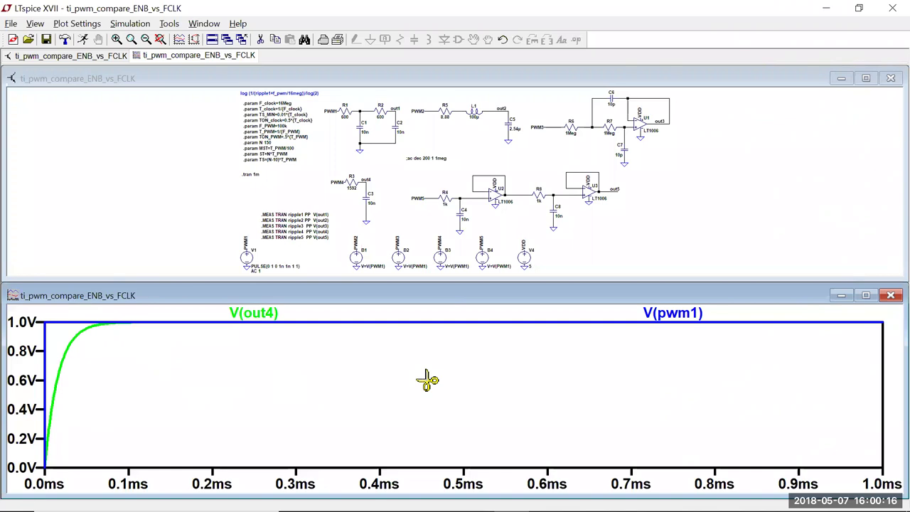
{"action": "left_click", "coordinate": [661, 311]}
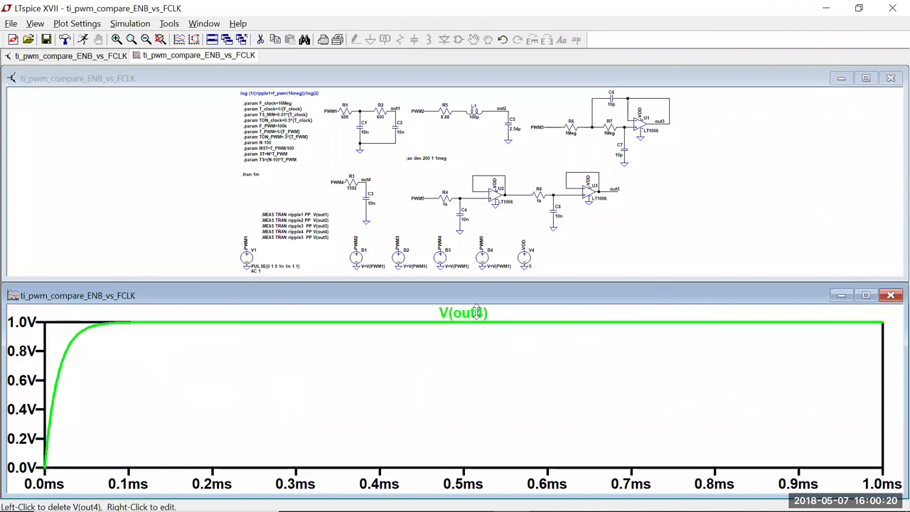
Maximize the schematic and set the value of behavioral source B1 to V=ddt(V(PWM1))
{"action": "left_click", "coordinate": [865, 78]}
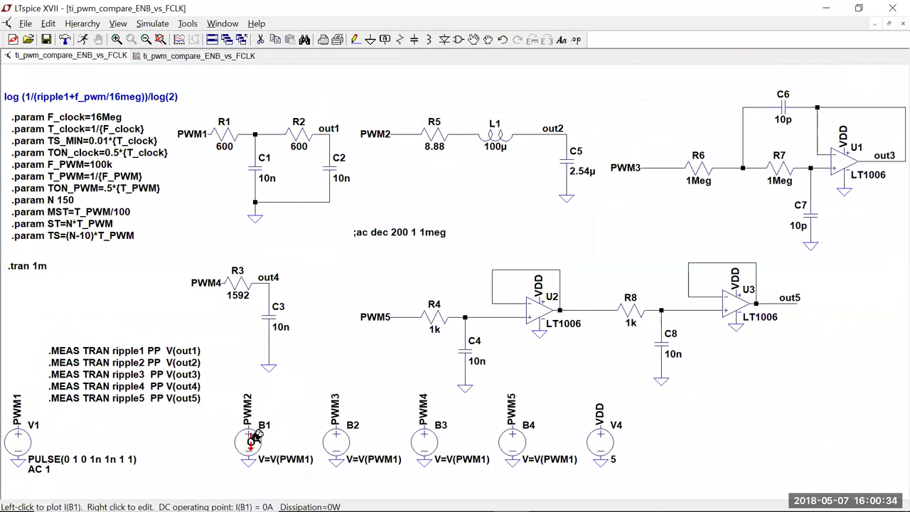
{"action": "right_click", "coordinate": [259, 435]}
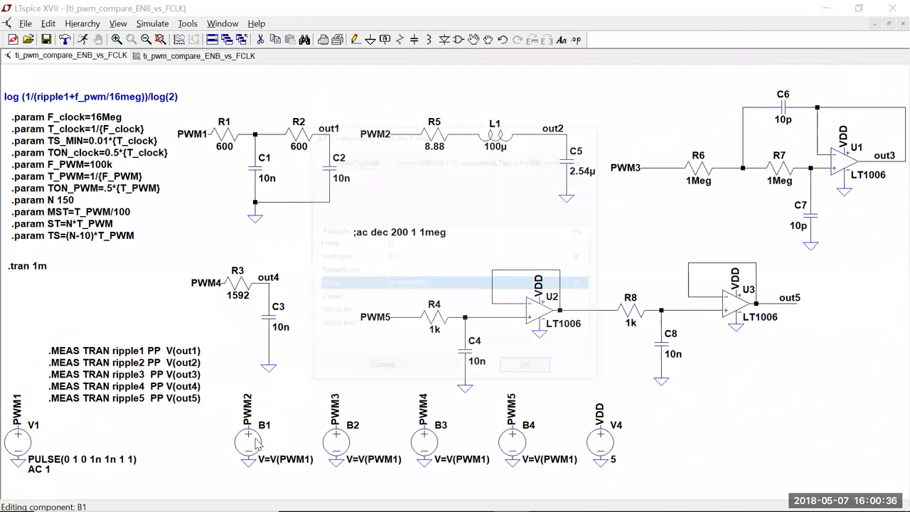
{"action": "left_click", "coordinate": [427, 283]}
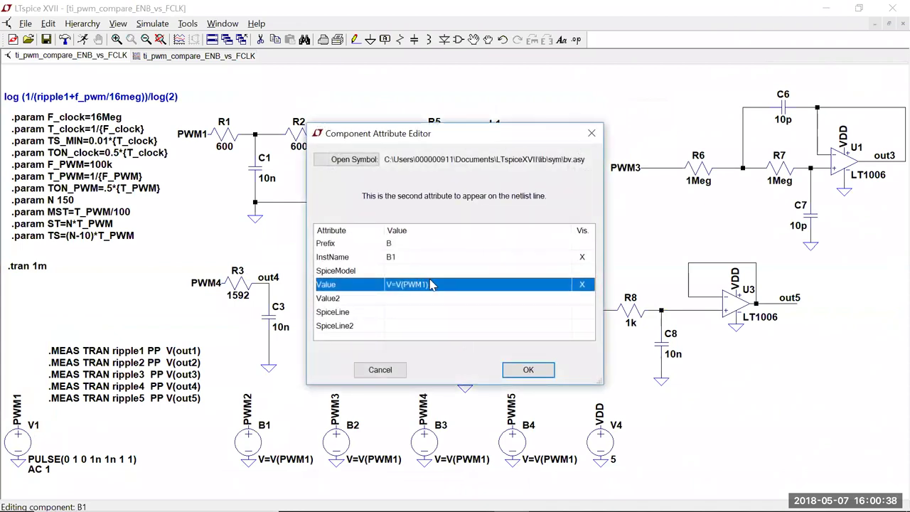
{"action": "key", "text": "BackSpace"}
{"action": "key", "text": "BackSpace"}
{"action": "key", "text": "BackSpace"}
{"action": "key", "text": "BackSpace"}
{"action": "key", "text": "BackSpace"}
{"action": "key", "text": "BackSpace"}
{"action": "key", "text": "BackSpace"}
{"action": "key", "text": "BackSpace"}
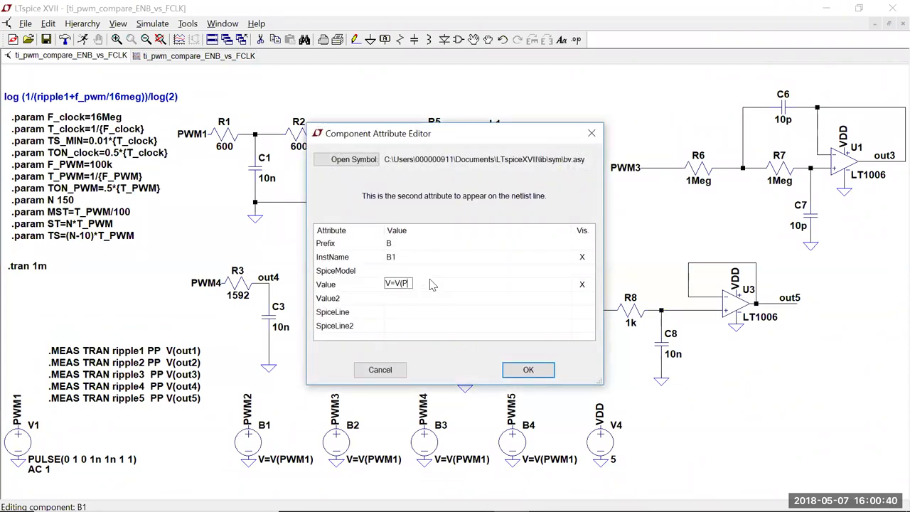
{"action": "type", "text": "=ddt(V(PWM1))"}
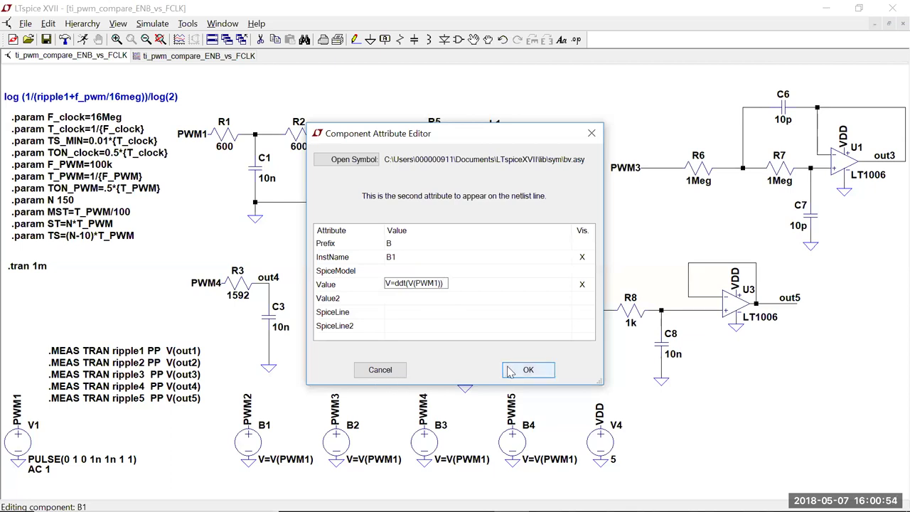
{"action": "left_click", "coordinate": [526, 370]}
Set the value of behavioral source B2 to V=ddt(V(OUT4))
{"action": "mouse_move", "coordinate": [350, 455]}
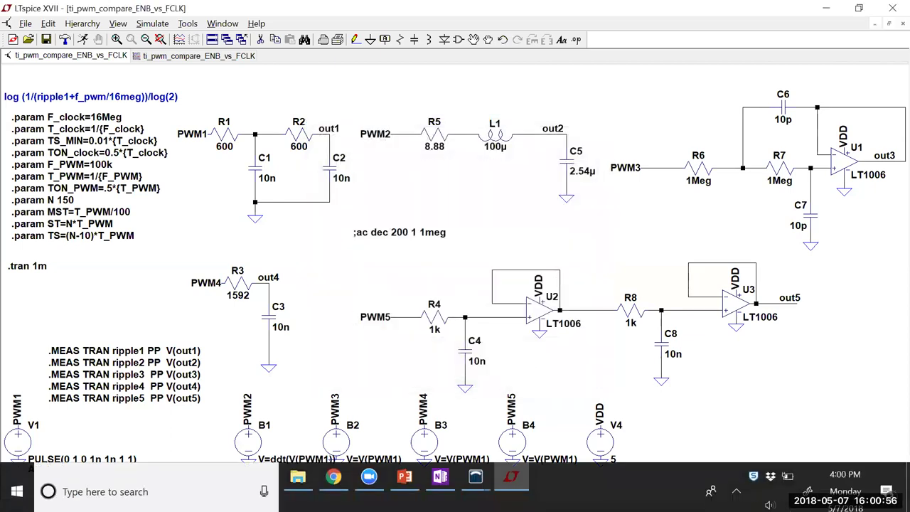
{"action": "right_click", "coordinate": [337, 435]}
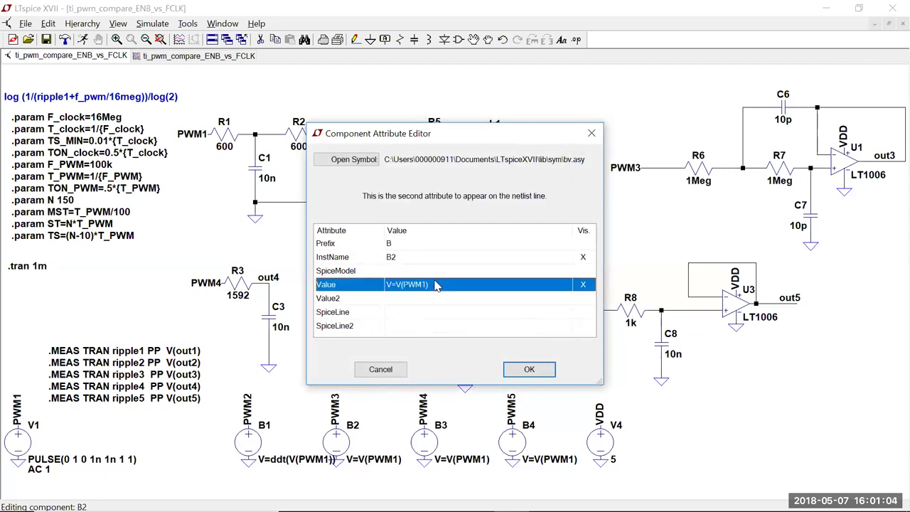
{"action": "left_click", "coordinate": [436, 285]}
{"action": "left_click", "coordinate": [436, 288]}
{"action": "left_click", "coordinate": [438, 286]}
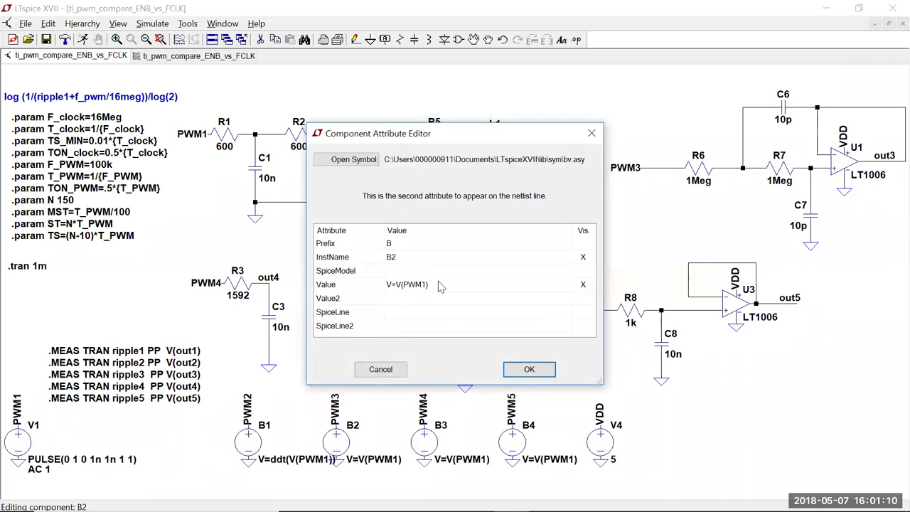
{"action": "left_click", "coordinate": [439, 285]}
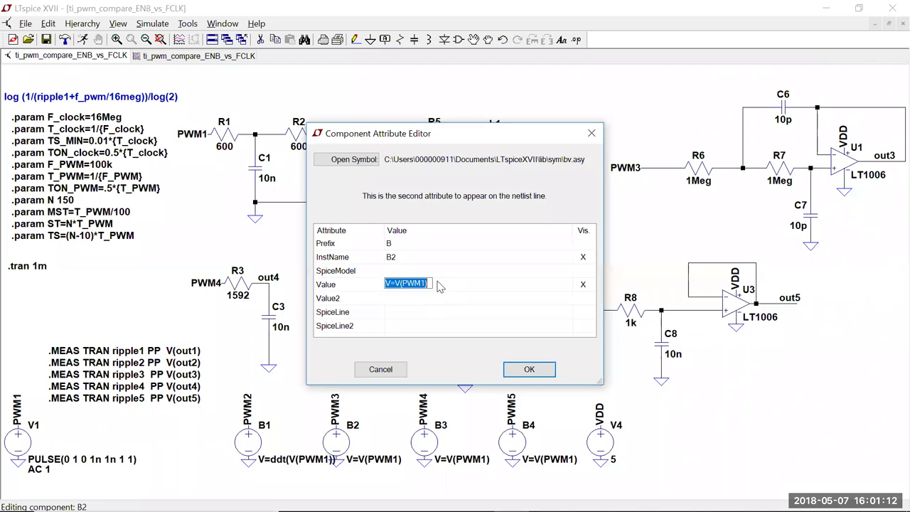
{"action": "key", "text": "BackSpace"}
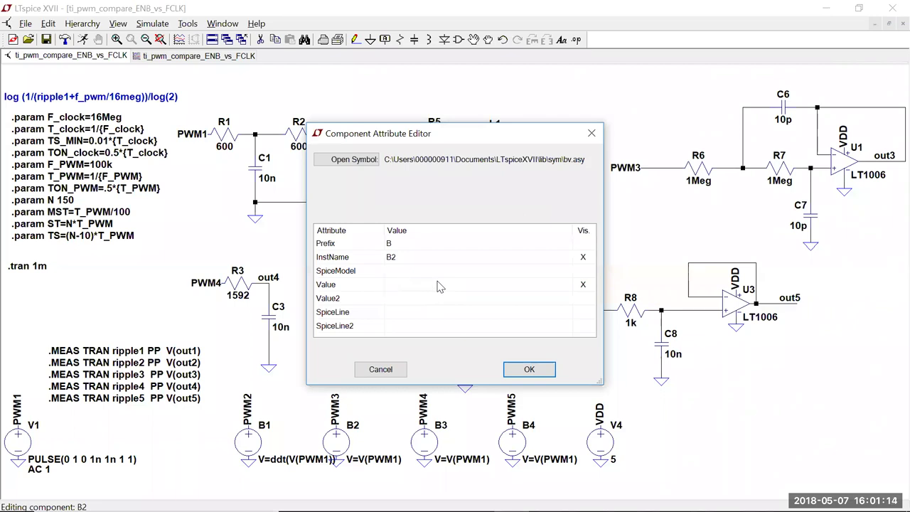
{"action": "key", "text": "Return"}
{"action": "key", "text": "Down"}
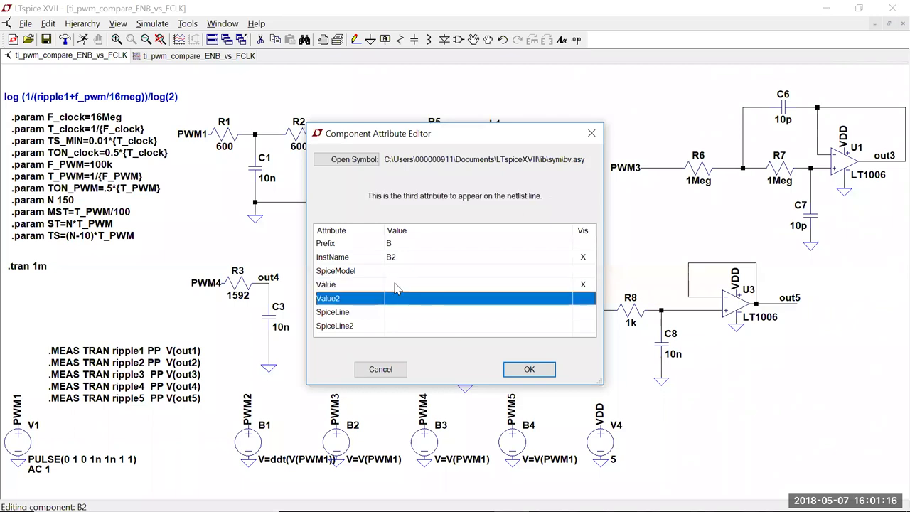
{"action": "key", "text": "Up"}
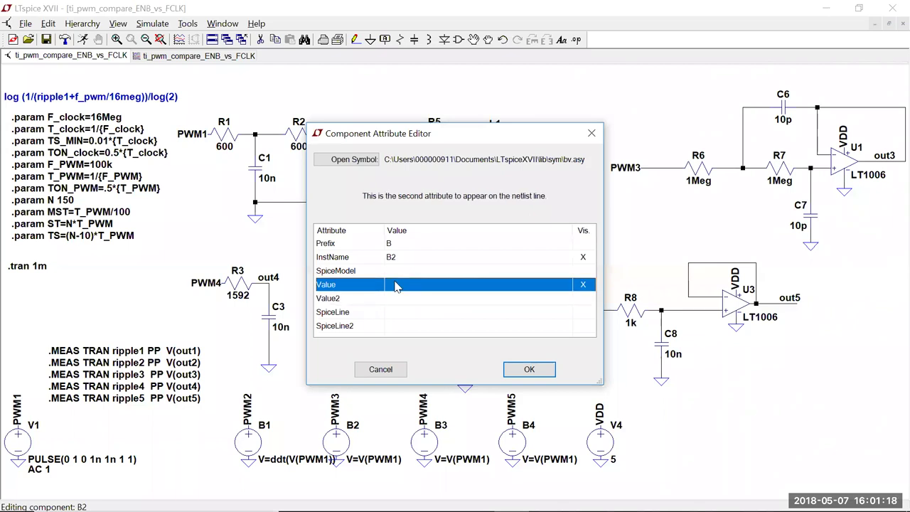
{"action": "left_click", "coordinate": [395, 286]}
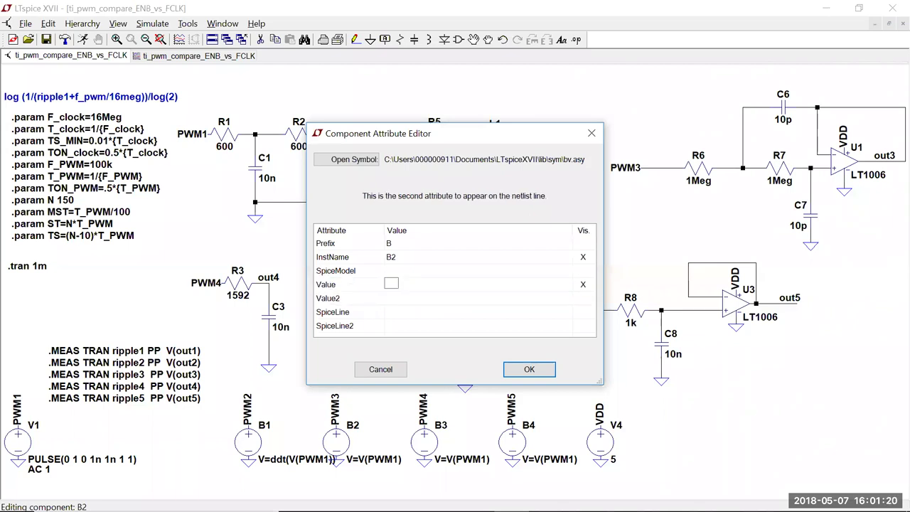
{"action": "type", "text": "V=ddt(V(OUT4"}
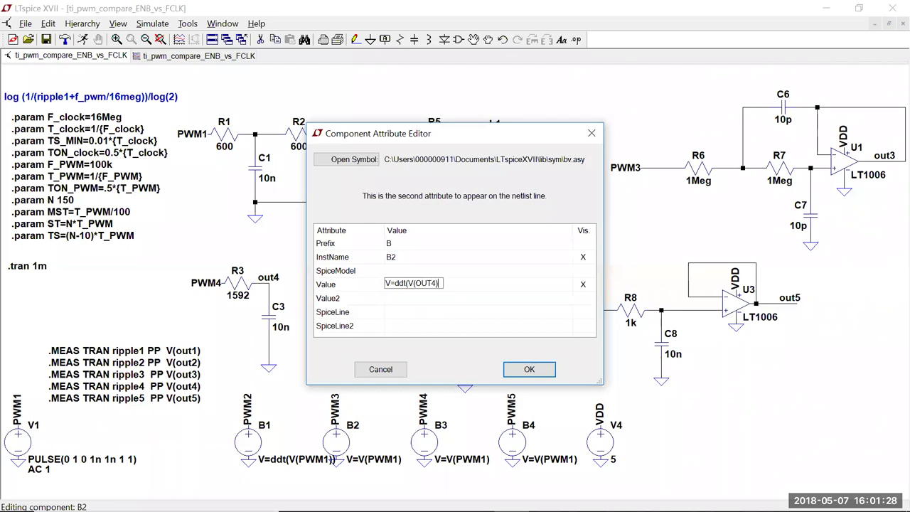
{"action": "left_click", "coordinate": [527, 370]}
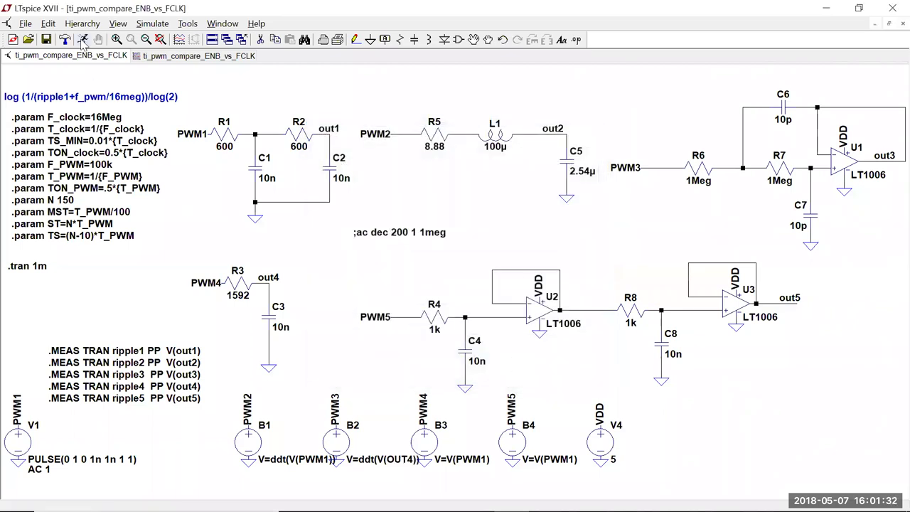
Run the transient simulation with the ddt sources and make the waveform plot the active window
{"action": "left_click", "coordinate": [83, 40]}
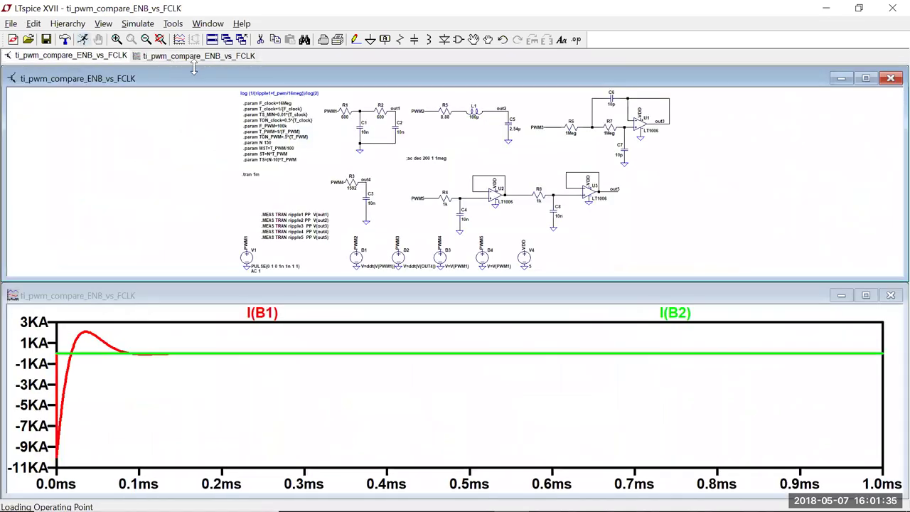
{"action": "left_click", "coordinate": [103, 25]}
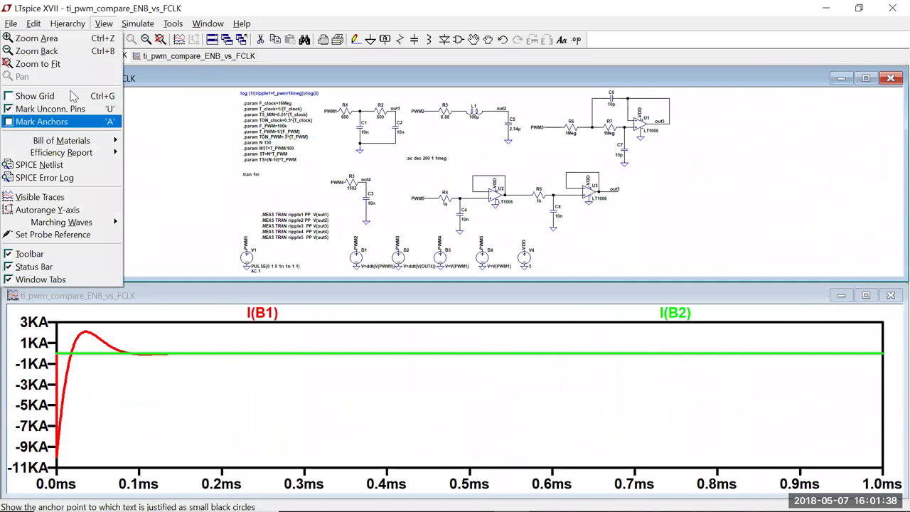
{"action": "mouse_move", "coordinate": [68, 24]}
{"action": "left_click", "coordinate": [151, 304]}
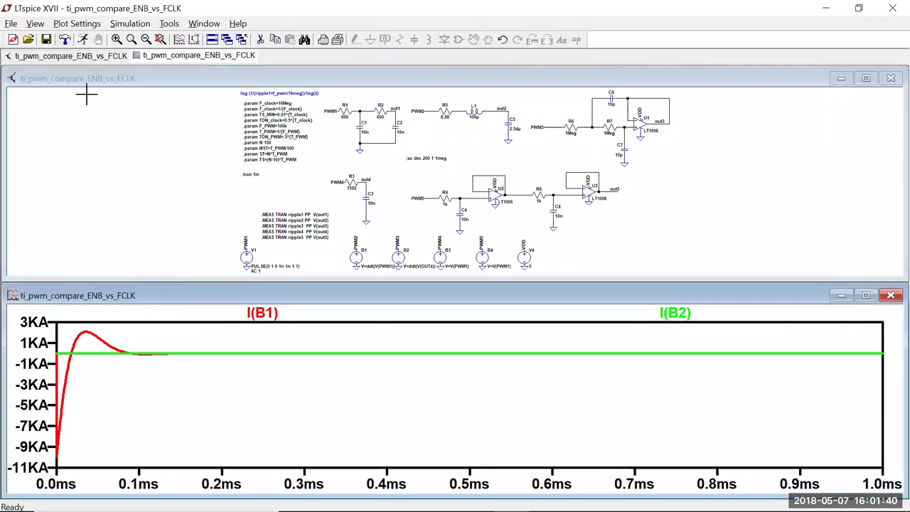
Plot the FFT of V(pwm1) and V(pwm2) over the full simulation extent and close the spectrum plot
{"action": "left_click", "coordinate": [37, 25]}
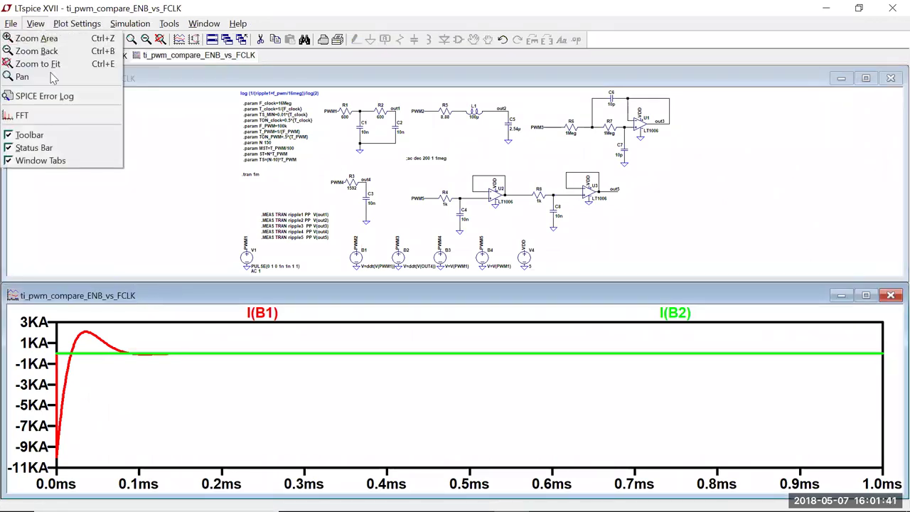
{"action": "left_click", "coordinate": [46, 115]}
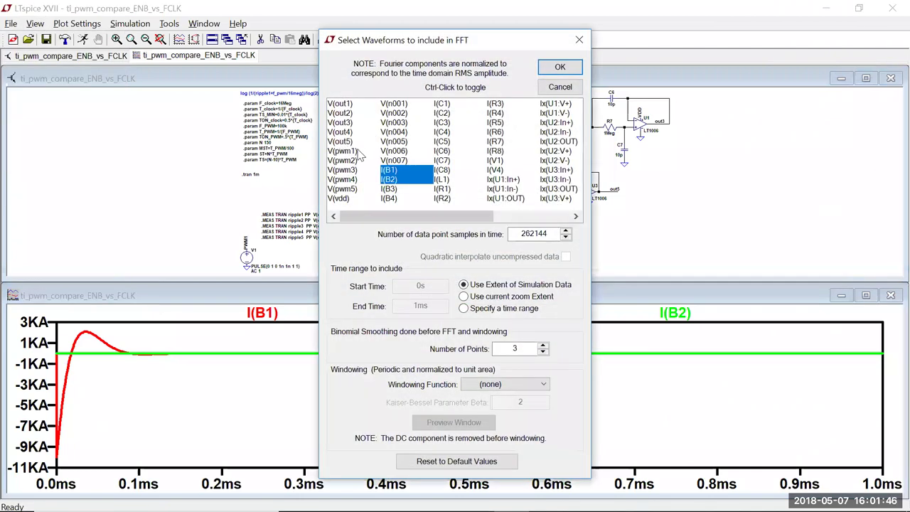
{"action": "left_click", "coordinate": [358, 152]}
{"action": "left_click", "coordinate": [357, 162], "text": "ctrl"}
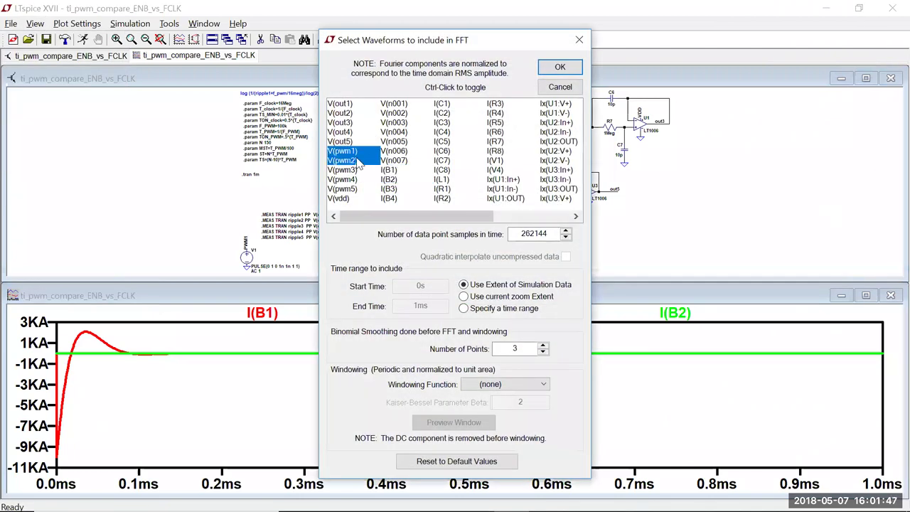
{"action": "left_click", "coordinate": [559, 66]}
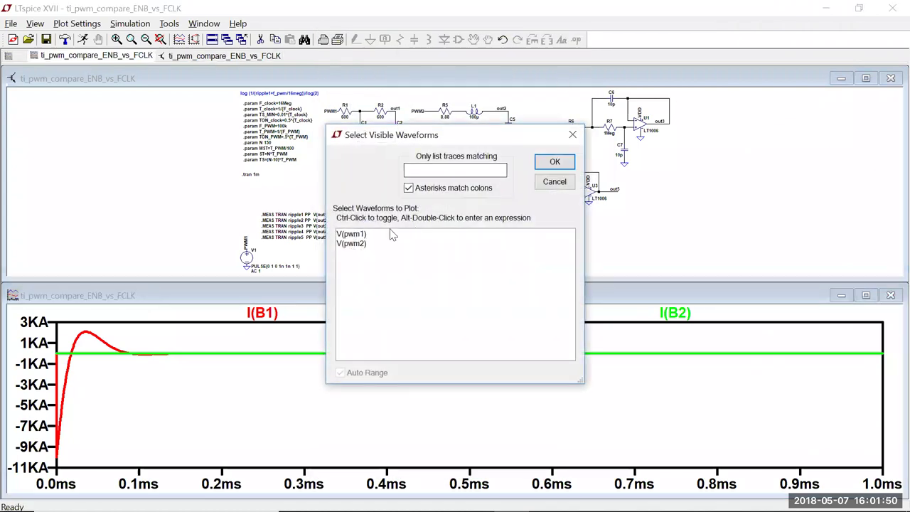
{"action": "left_click_drag", "start_coordinate": [381, 237], "coordinate": [382, 273]}
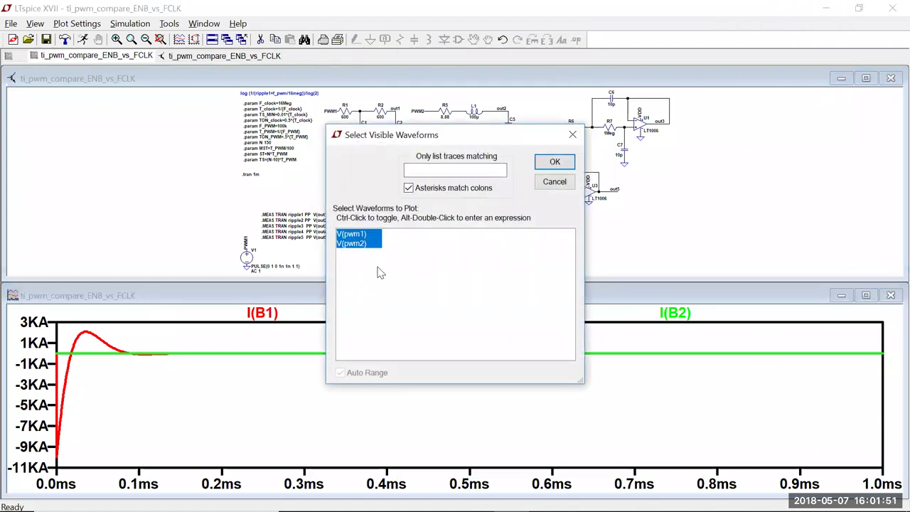
{"action": "left_click", "coordinate": [542, 163]}
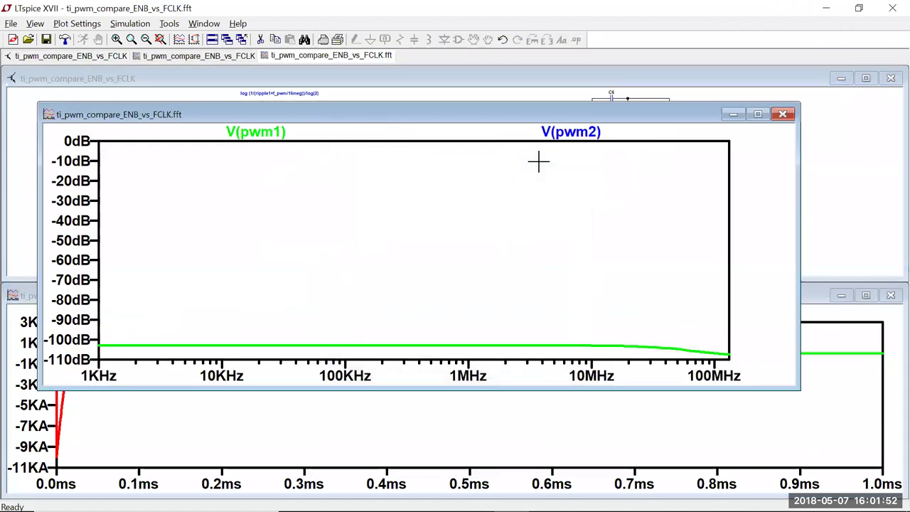
{"action": "left_click", "coordinate": [782, 113]}
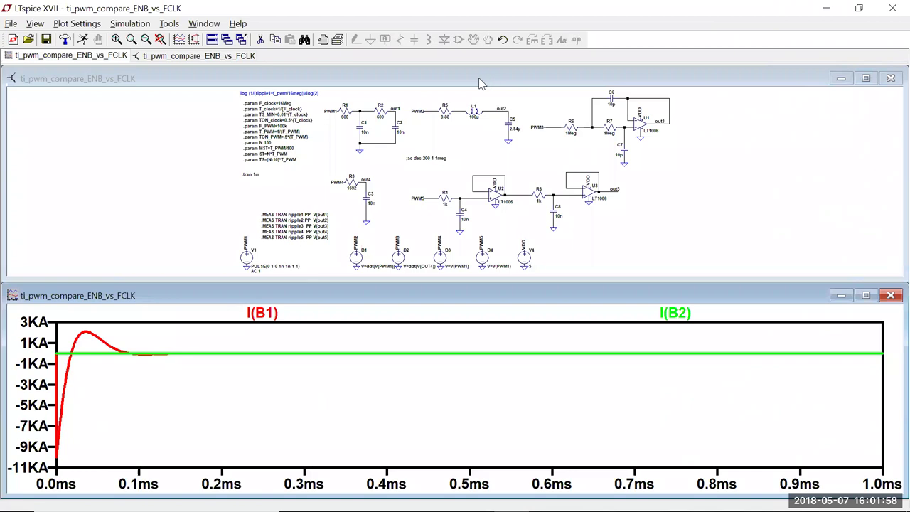
Compute the FFT of V(pwm2) and V(pwm3) and display both spectra in a maximized plot
{"action": "left_click", "coordinate": [36, 25]}
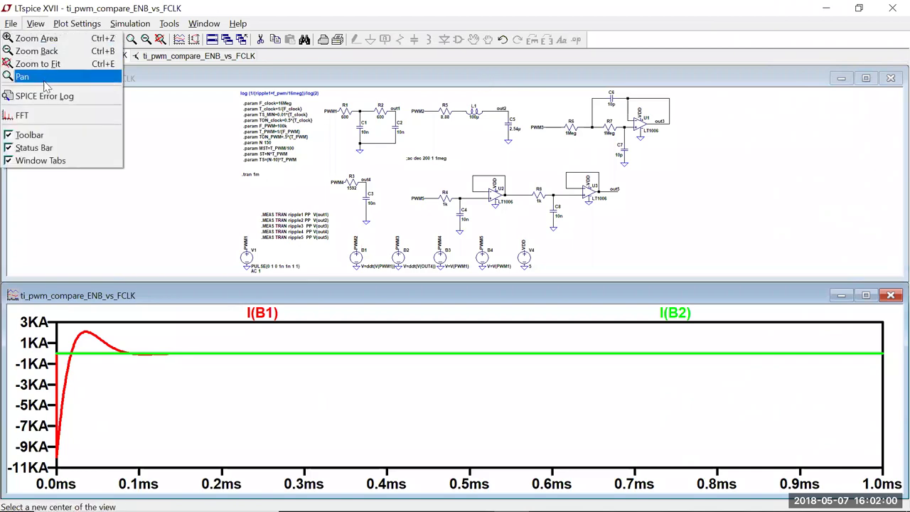
{"action": "left_click", "coordinate": [42, 116]}
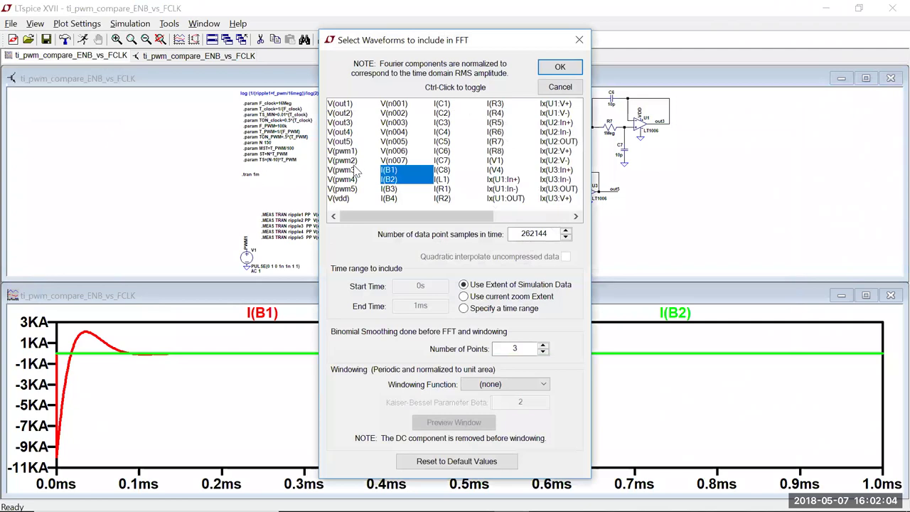
{"action": "left_click_drag", "start_coordinate": [354, 160], "coordinate": [355, 172]}
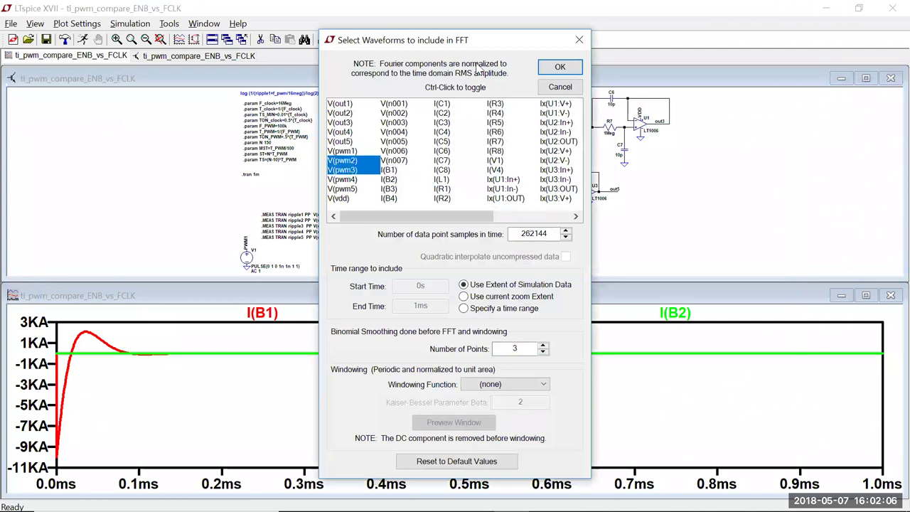
{"action": "left_click", "coordinate": [547, 66]}
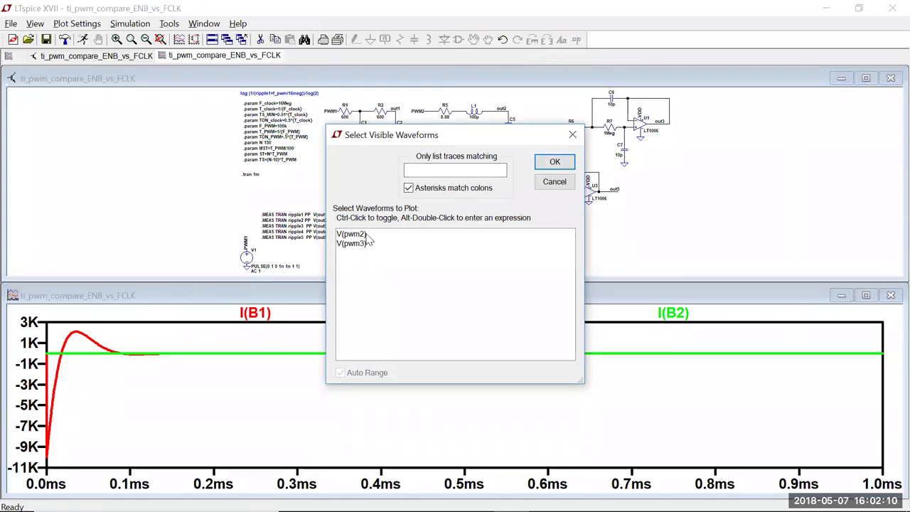
{"action": "left_click_drag", "start_coordinate": [367, 242], "coordinate": [368, 254]}
{"action": "left_click", "coordinate": [557, 162]}
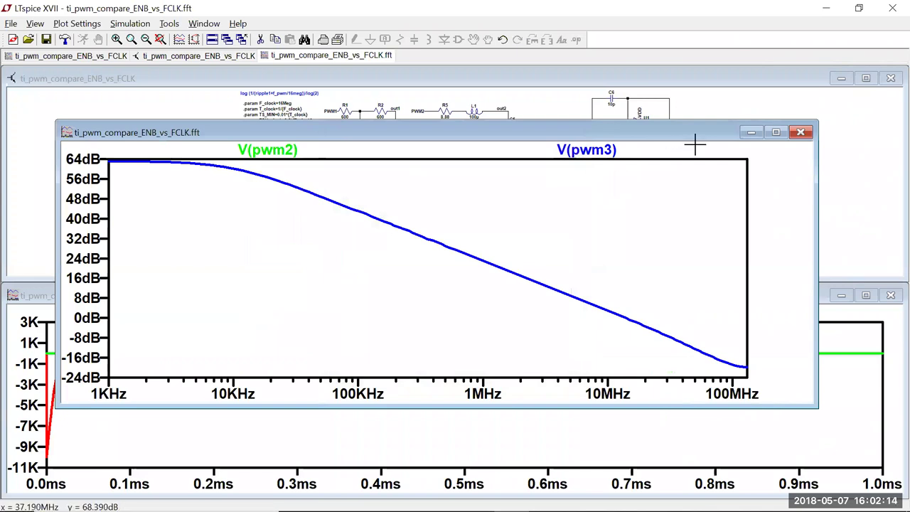
{"action": "left_click", "coordinate": [776, 133]}
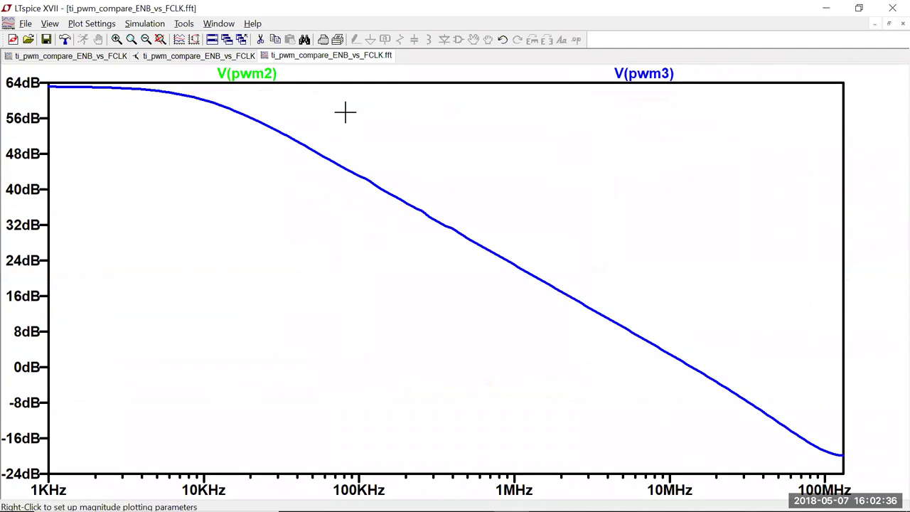
Delete the V(pwm3) and V(pwm2) traces from the FFT plot and add back only V(pwm3)
{"action": "key", "text": "F5"}
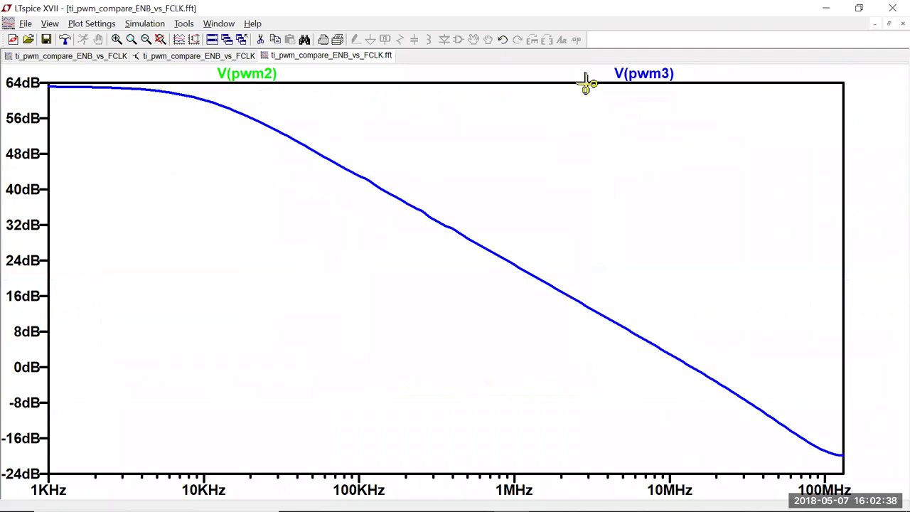
{"action": "left_click", "coordinate": [643, 74]}
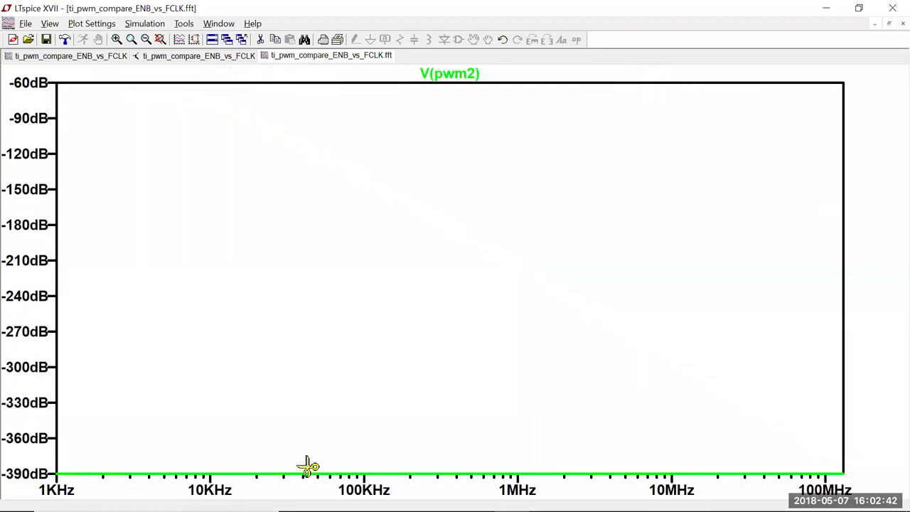
{"action": "left_click", "coordinate": [449, 74]}
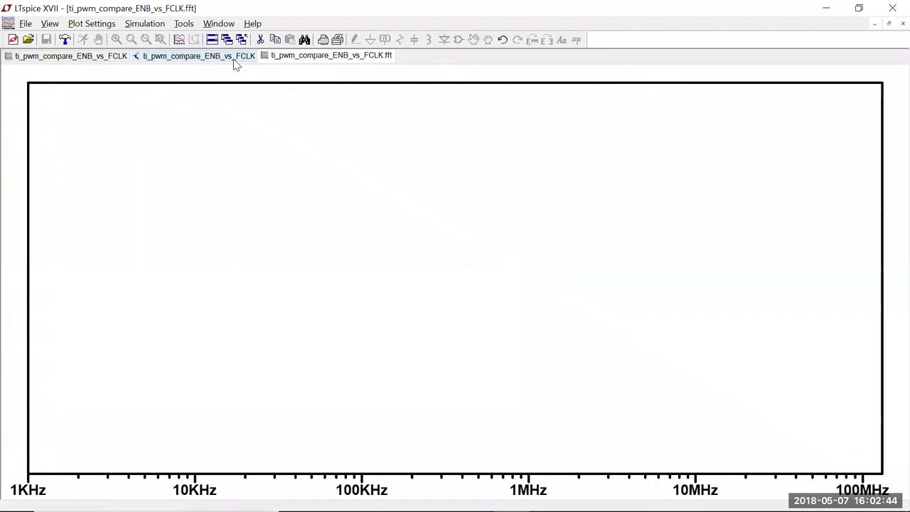
{"action": "left_click", "coordinate": [179, 39]}
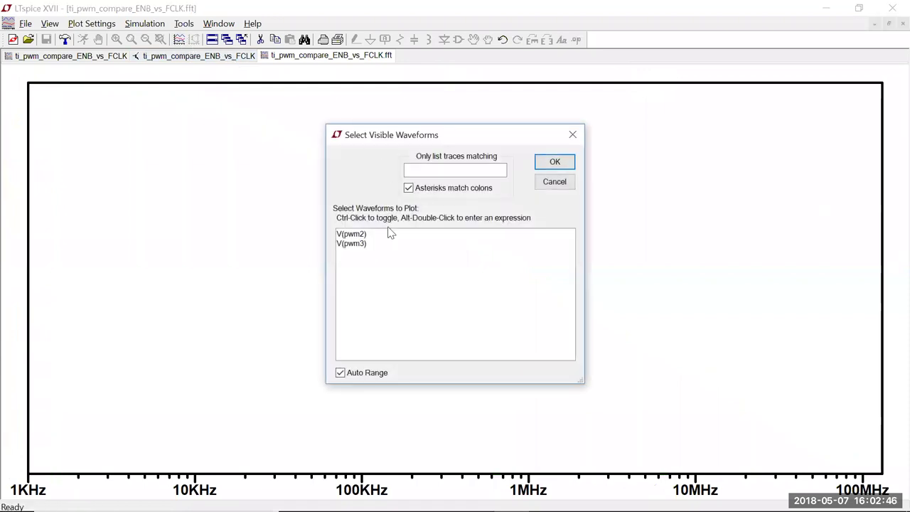
{"action": "left_click", "coordinate": [366, 244]}
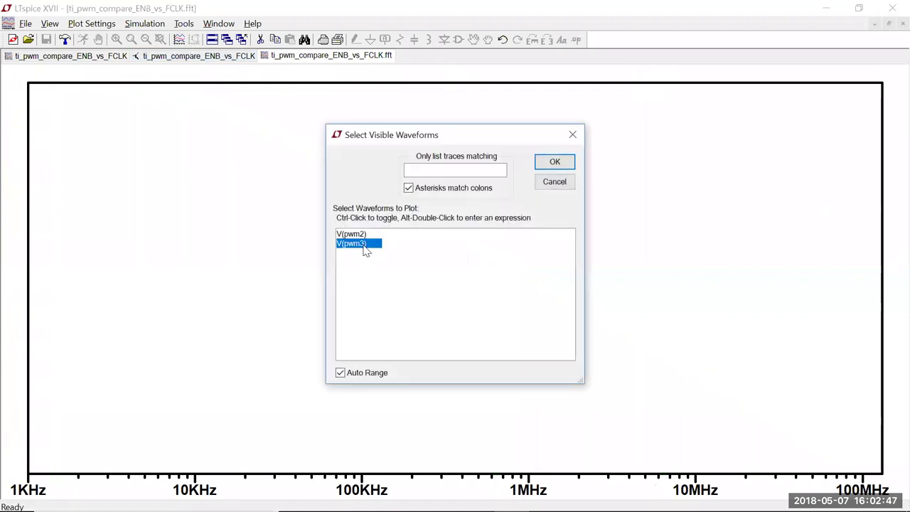
{"action": "left_click", "coordinate": [555, 163]}
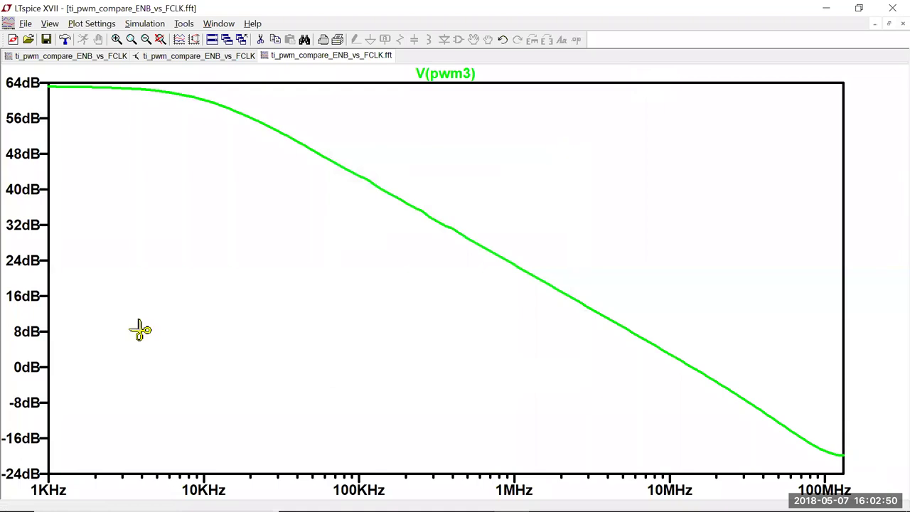
Set the FFT plot's magnitude axis to the Linear representation
{"action": "left_click", "coordinate": [30, 319]}
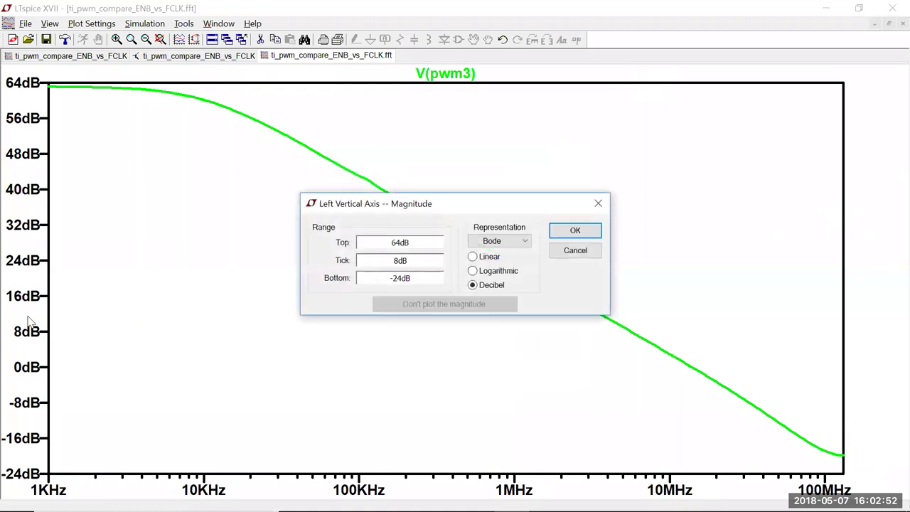
{"action": "left_click", "coordinate": [472, 255]}
{"action": "left_click", "coordinate": [572, 232]}
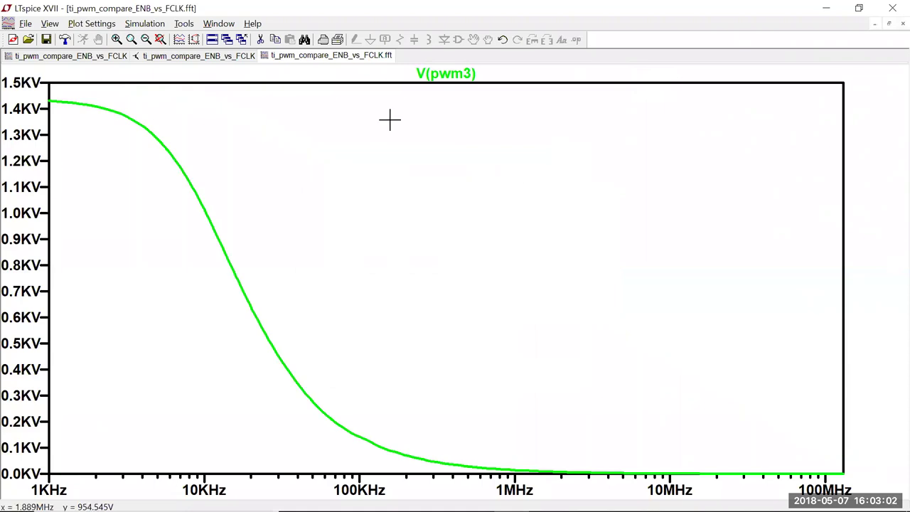
Attach a cursor to the V(pwm3) trace and read its magnitude at 1KHz
{"action": "left_click", "coordinate": [458, 76]}
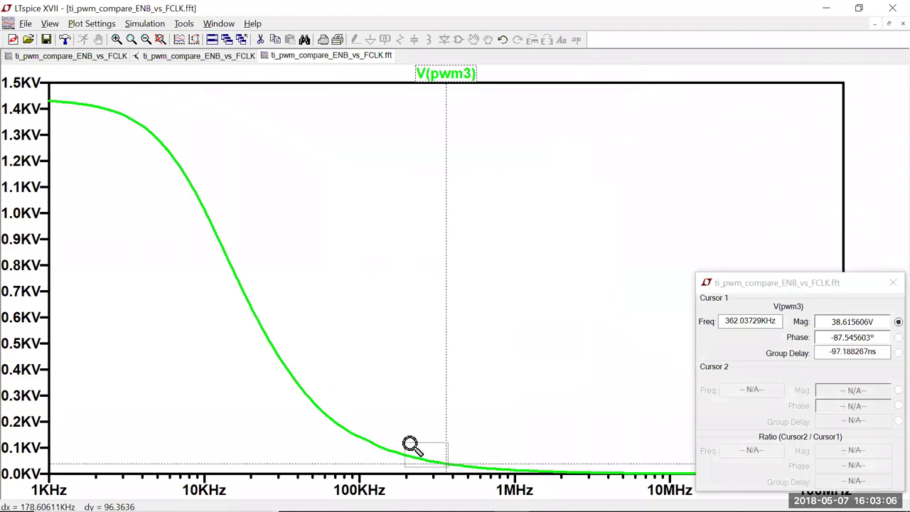
{"action": "left_click_drag", "start_coordinate": [456, 460], "coordinate": [448, 466]}
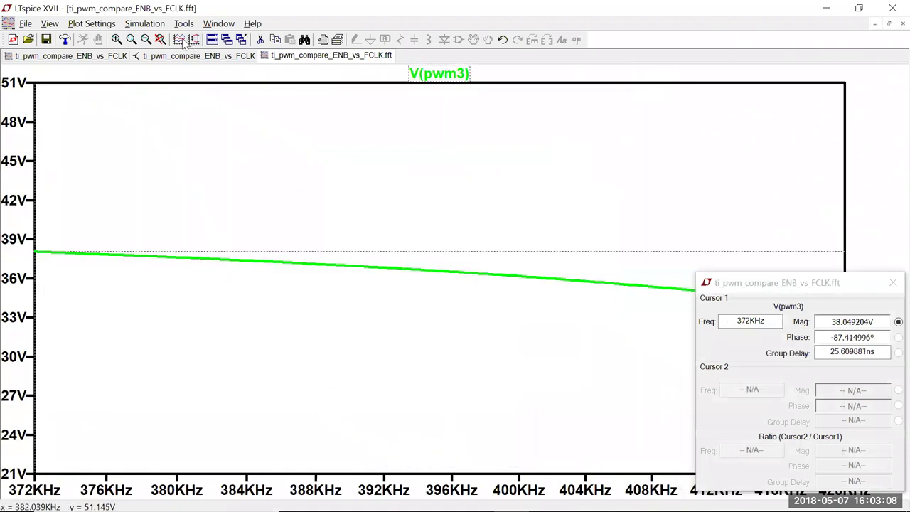
{"action": "left_click", "coordinate": [159, 39]}
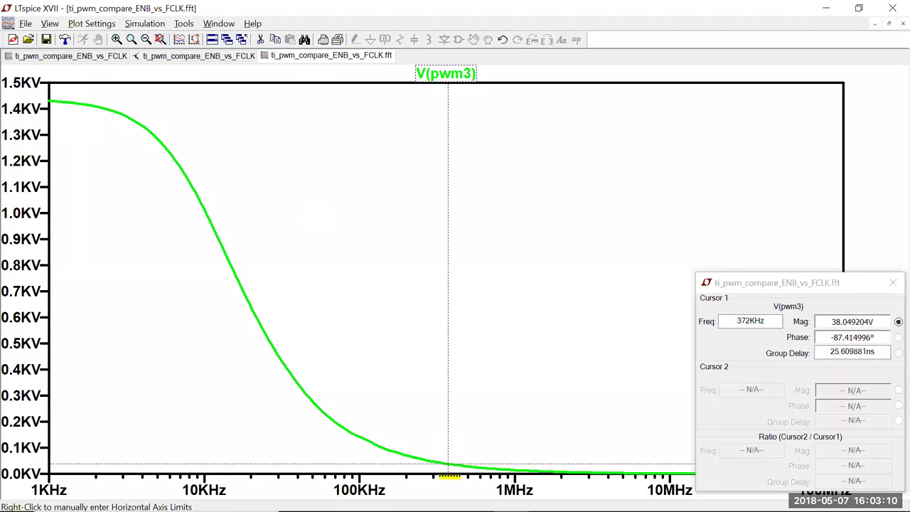
{"action": "left_click_drag", "start_coordinate": [447, 462], "coordinate": [10, 125]}
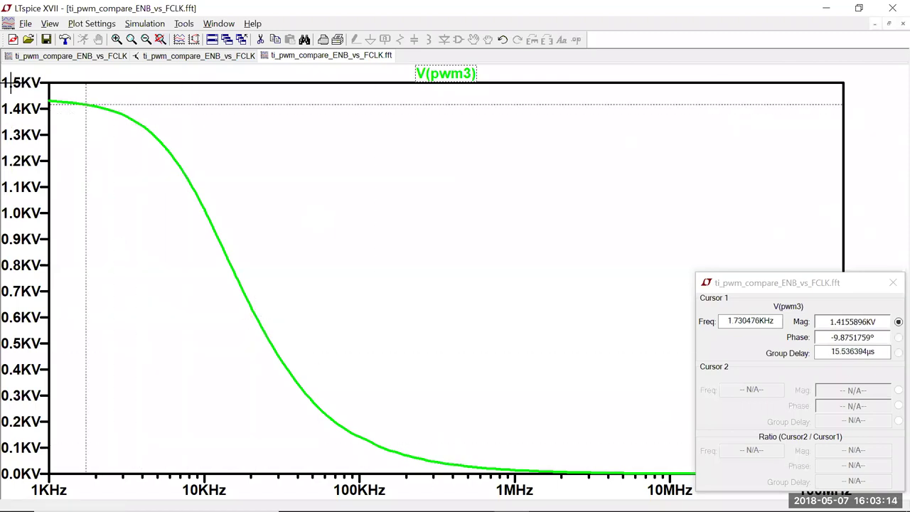
{"action": "left_click_drag", "start_coordinate": [84, 105], "coordinate": [44, 96]}
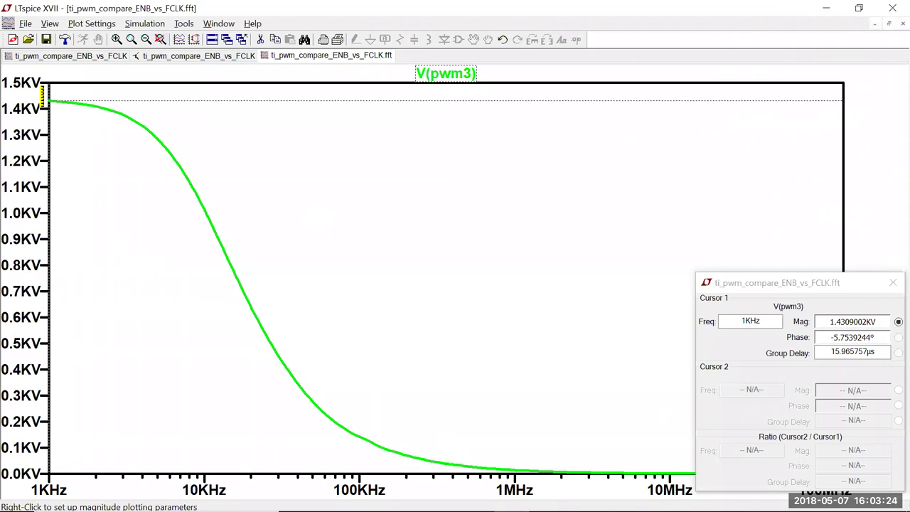
Normalize the FFT trace by setting its expression to V(pwm3)/1.43k and close the cursor readout
{"action": "left_click", "coordinate": [466, 71]}
{"action": "left_click", "coordinate": [466, 71]}
{"action": "left_click", "coordinate": [466, 71]}
{"action": "left_click", "coordinate": [466, 72]}
{"action": "right_click", "coordinate": [466, 73]}
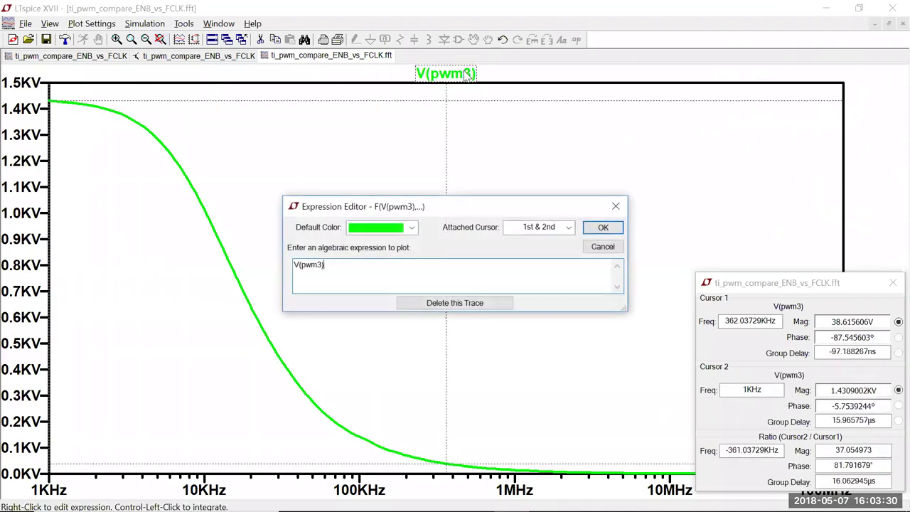
{"action": "type", "text": "/1.43k"}
{"action": "key", "text": "Return"}
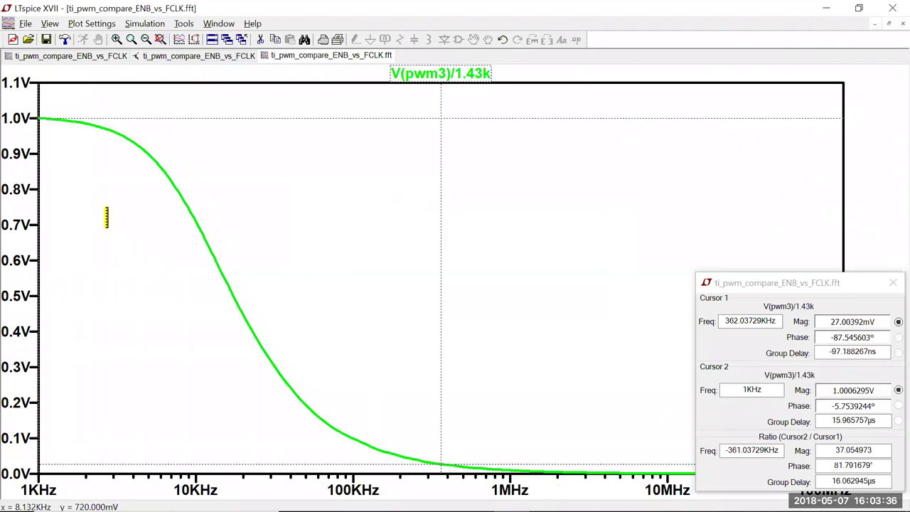
{"action": "left_click", "coordinate": [893, 282]}
{"action": "left_click", "coordinate": [892, 283]}
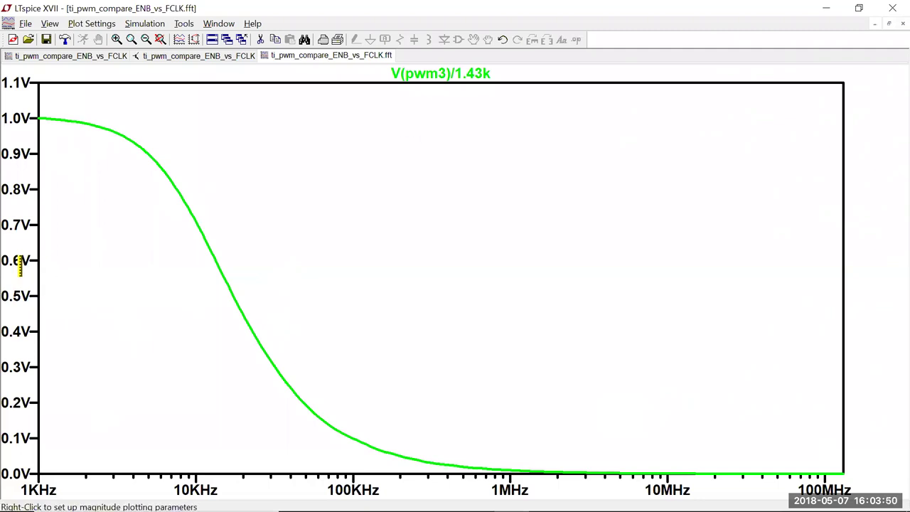
Set the magnitude axis of the normalized FFT plot to the Decibel representation
{"action": "right_click", "coordinate": [20, 266]}
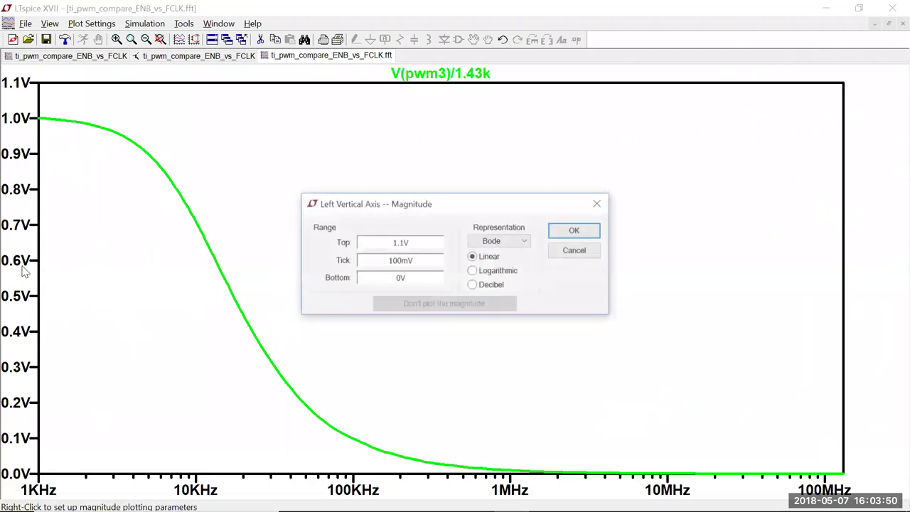
{"action": "left_click", "coordinate": [472, 270]}
{"action": "left_click", "coordinate": [472, 285]}
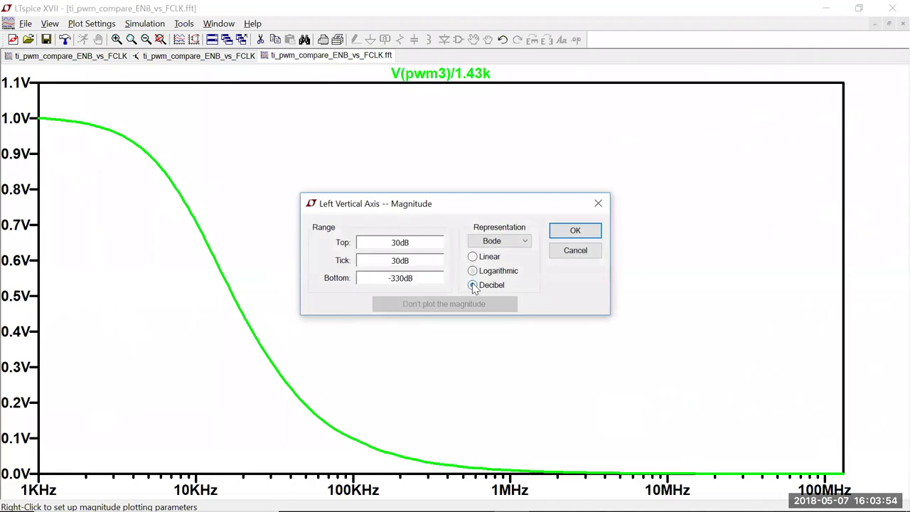
{"action": "left_click", "coordinate": [560, 229]}
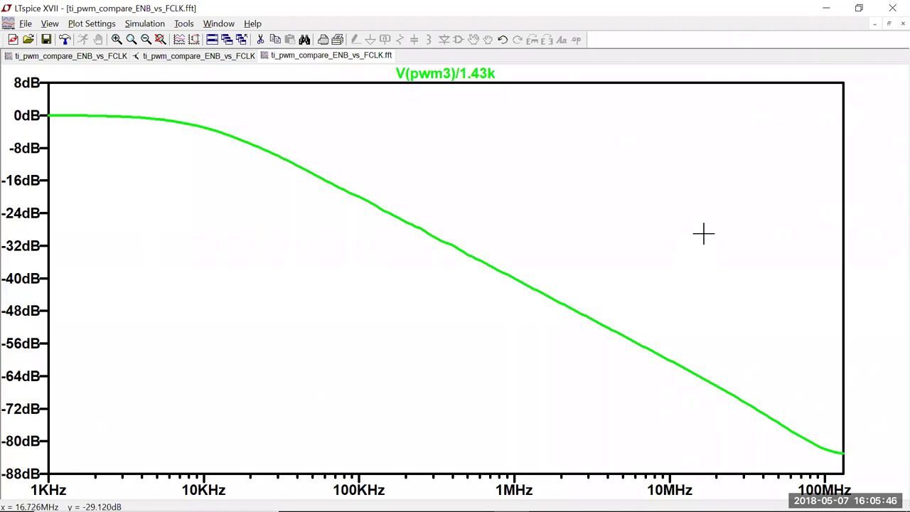
Switch to OneNote, show the pole zero notes page in full screen and bring up a blank area below the Butterworth sketches
{"action": "left_click", "coordinate": [826, 10]}
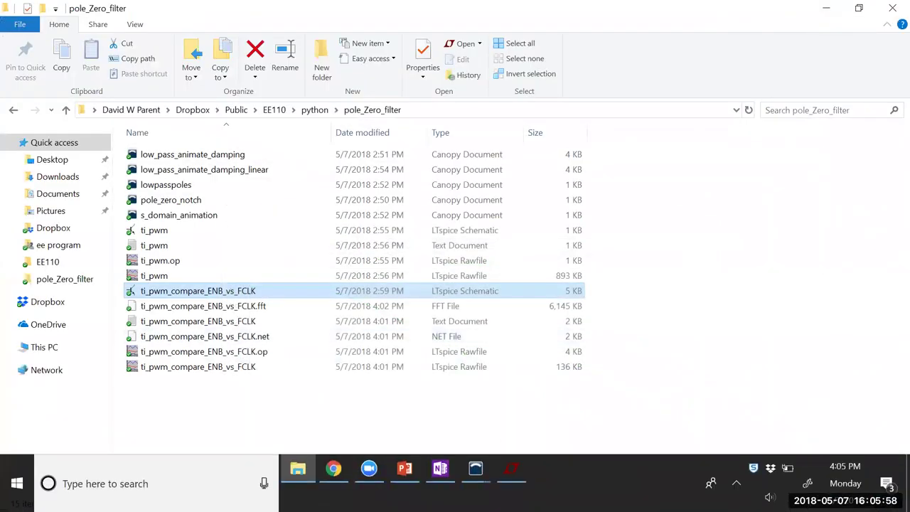
{"action": "left_click", "coordinate": [440, 469]}
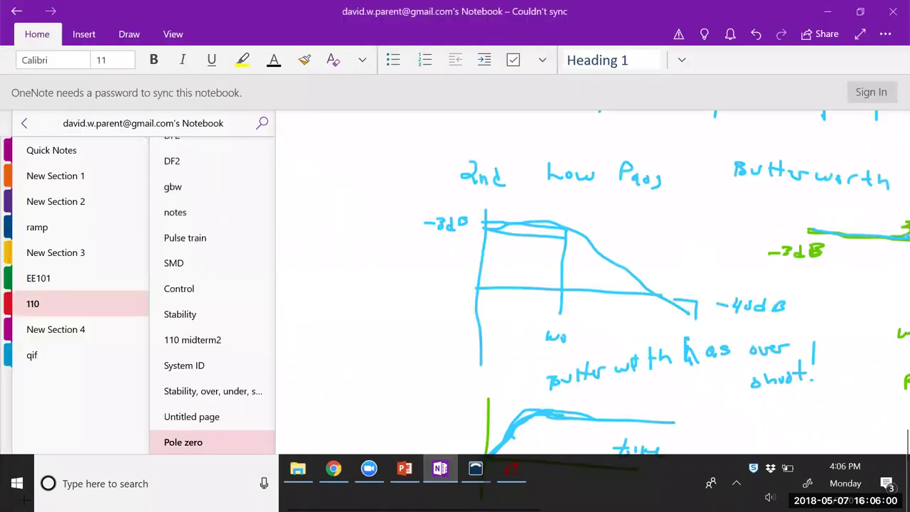
{"action": "left_click", "coordinate": [859, 34]}
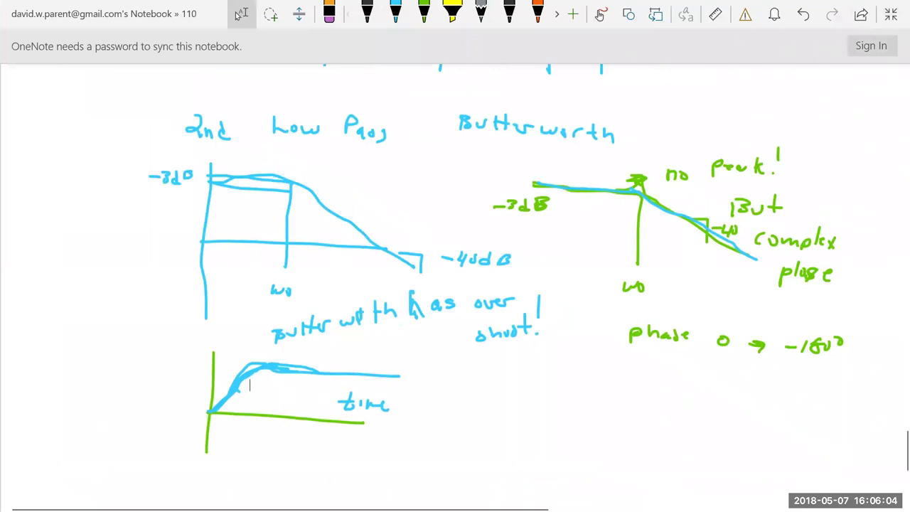
{"action": "scroll", "coordinate": [768, 402], "scroll_direction": "down", "scroll_amount": 3}
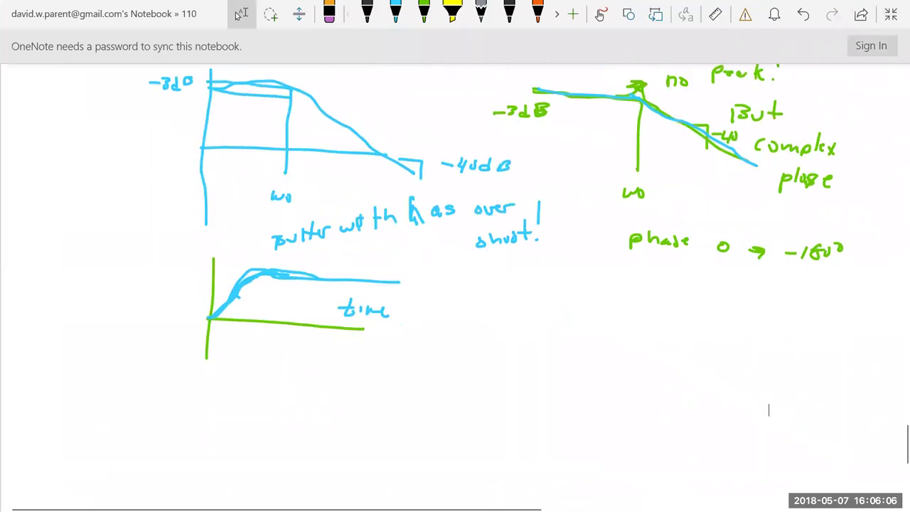
{"action": "scroll", "coordinate": [768, 426], "scroll_direction": "down", "scroll_amount": 10}
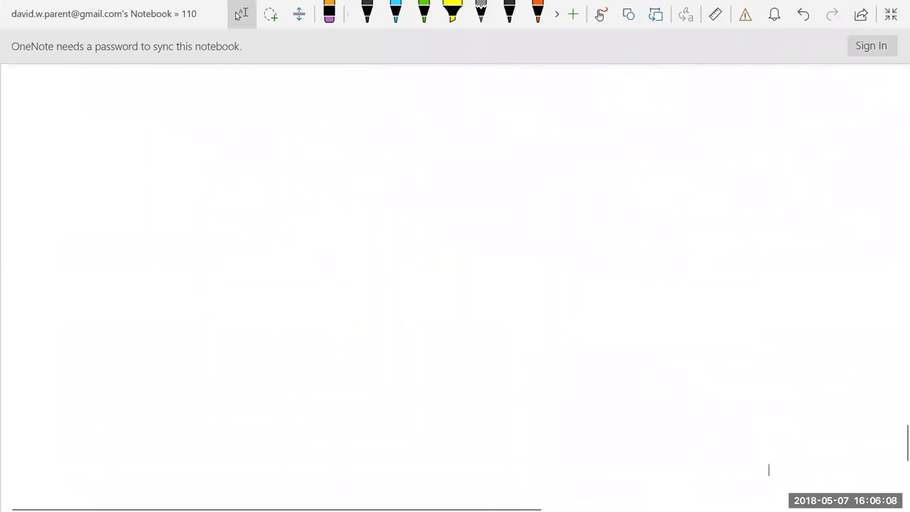
Handwrite "Choose filter" with the green pen on the blank area of the page
{"action": "mouse_move", "coordinate": [405, 6]}
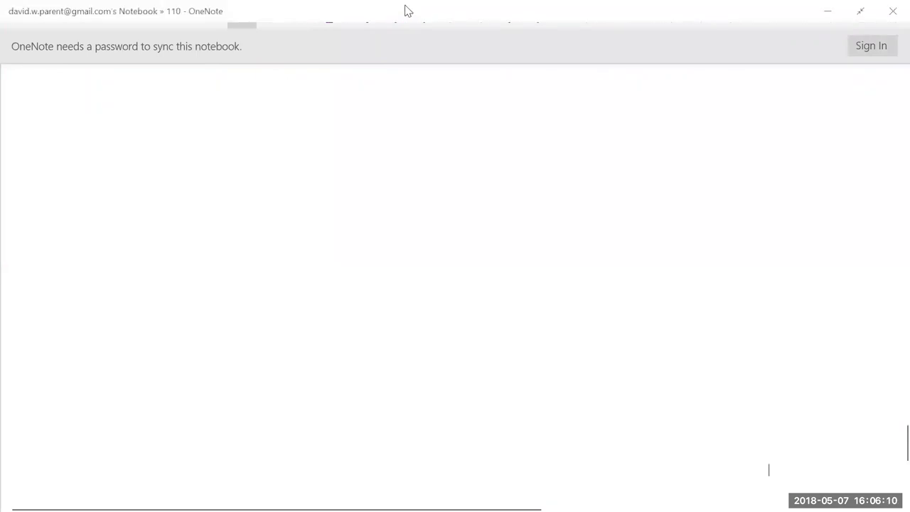
{"action": "left_click", "coordinate": [424, 13]}
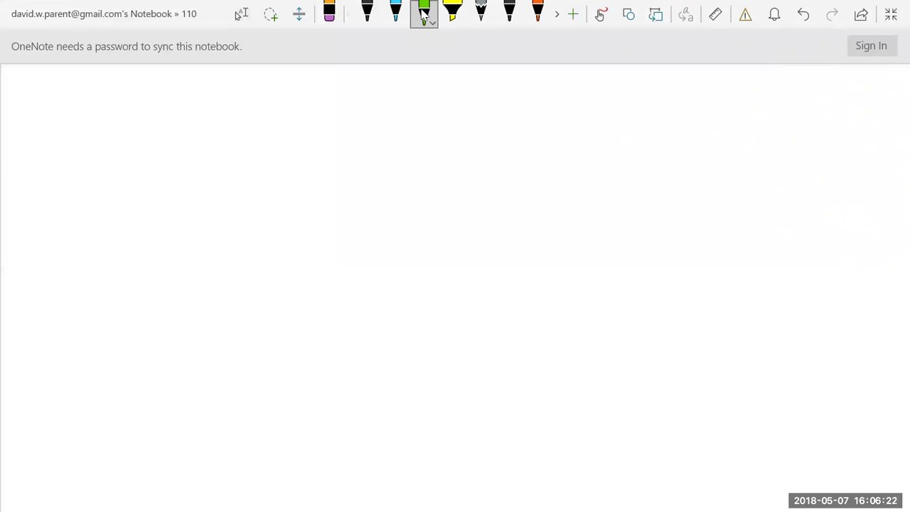
{"action": "mouse_move", "coordinate": [129, 99]}
{"action": "left_mouse_down"}
{"action": "mouse_move", "coordinate": [120, 105]}
{"action": "mouse_move", "coordinate": [130, 110]}
{"action": "left_mouse_up"}
{"action": "mouse_move", "coordinate": [139, 95]}
{"action": "left_mouse_down"}
{"action": "mouse_move", "coordinate": [140, 109]}
{"action": "mouse_move", "coordinate": [149, 110]}
{"action": "left_mouse_up"}
{"action": "left_click_drag", "start_coordinate": [152, 104], "coordinate": [167, 115]}
{"action": "left_click_drag", "start_coordinate": [178, 111], "coordinate": [182, 115]}
{"action": "left_click_drag", "start_coordinate": [230, 95], "coordinate": [219, 118]}
{"action": "mouse_move", "coordinate": [216, 111]}
{"action": "left_mouse_down"}
{"action": "mouse_move", "coordinate": [234, 108]}
{"action": "mouse_move", "coordinate": [233, 120]}
{"action": "mouse_move", "coordinate": [274, 107]}
{"action": "mouse_move", "coordinate": [274, 116]}
{"action": "left_mouse_up"}
{"action": "left_click_drag", "start_coordinate": [278, 111], "coordinate": [284, 115]}
{"action": "left_click_drag", "start_coordinate": [285, 115], "coordinate": [292, 106]}
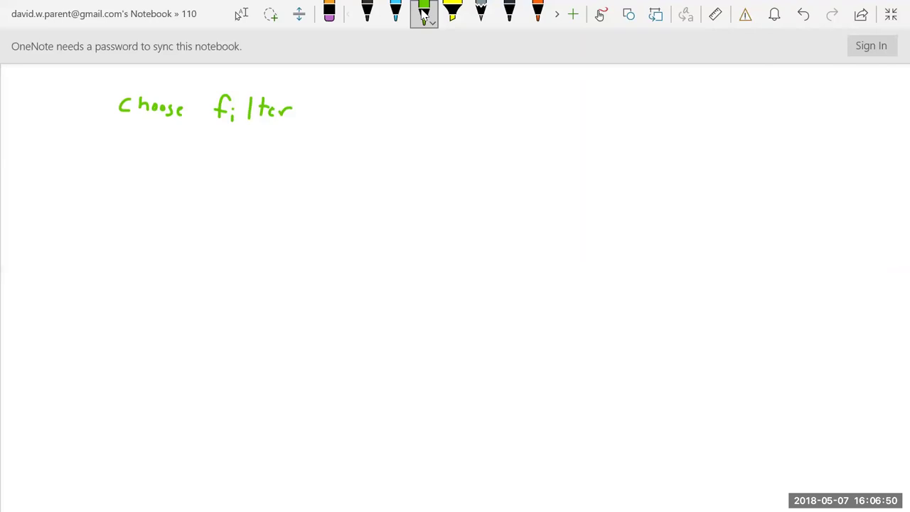
Handwrite "DF2" and "Sallen and Key" in green beside "Choose filter" and underline both
{"action": "mouse_move", "coordinate": [450, 76]}
{"action": "left_mouse_down"}
{"action": "mouse_move", "coordinate": [451, 94]}
{"action": "mouse_move", "coordinate": [470, 90]}
{"action": "mouse_move", "coordinate": [481, 76]}
{"action": "left_mouse_up"}
{"action": "mouse_move", "coordinate": [472, 83]}
{"action": "left_mouse_down"}
{"action": "mouse_move", "coordinate": [496, 88]}
{"action": "mouse_move", "coordinate": [490, 106]}
{"action": "mouse_move", "coordinate": [461, 111]}
{"action": "mouse_move", "coordinate": [491, 109]}
{"action": "left_mouse_up"}
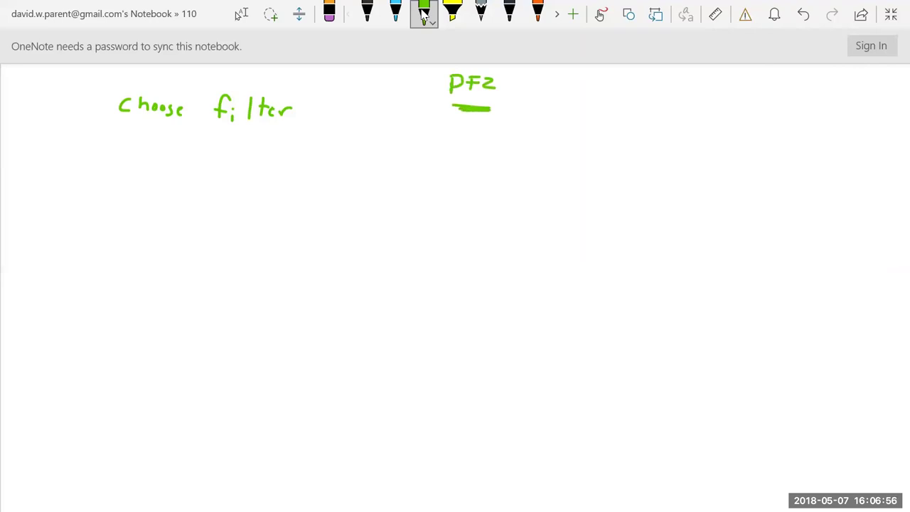
{"action": "mouse_move", "coordinate": [598, 84]}
{"action": "left_mouse_down"}
{"action": "mouse_move", "coordinate": [582, 97]}
{"action": "mouse_move", "coordinate": [614, 102]}
{"action": "left_mouse_up"}
{"action": "mouse_move", "coordinate": [621, 85]}
{"action": "left_mouse_down"}
{"action": "mouse_move", "coordinate": [622, 101]}
{"action": "mouse_move", "coordinate": [632, 101]}
{"action": "left_mouse_up"}
{"action": "left_click_drag", "start_coordinate": [637, 95], "coordinate": [687, 111]}
{"action": "left_click_drag", "start_coordinate": [700, 93], "coordinate": [695, 112]}
{"action": "mouse_move", "coordinate": [719, 98]}
{"action": "left_mouse_down"}
{"action": "mouse_move", "coordinate": [718, 113]}
{"action": "mouse_move", "coordinate": [720, 107]}
{"action": "left_mouse_up"}
{"action": "left_click_drag", "start_coordinate": [720, 106], "coordinate": [734, 113]}
{"action": "left_click_drag", "start_coordinate": [737, 108], "coordinate": [759, 121]}
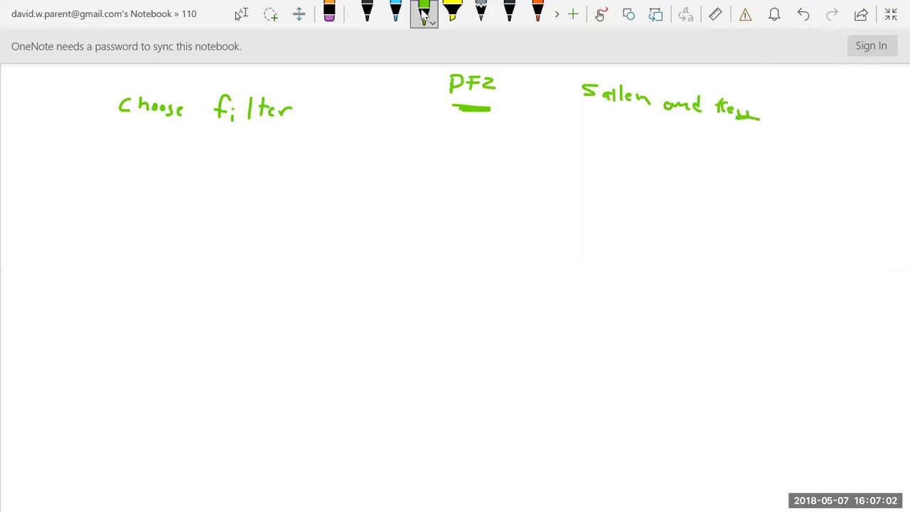
{"action": "left_click_drag", "start_coordinate": [591, 130], "coordinate": [724, 155]}
{"action": "left_click_drag", "start_coordinate": [628, 139], "coordinate": [756, 162]}
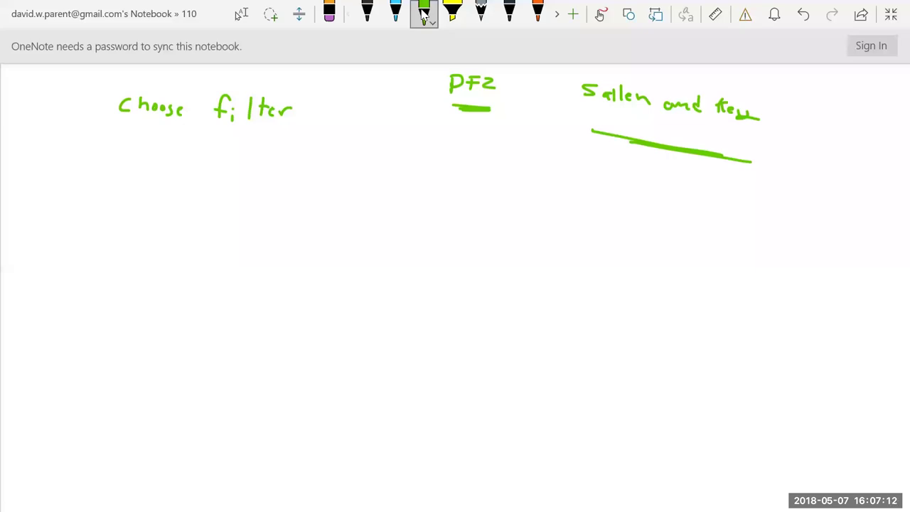
Sketch a green two-pulse square wave under "Choose filter" and a pair of green axes beside it with a short blue rising stroke
{"action": "mouse_move", "coordinate": [90, 206]}
{"action": "left_mouse_down"}
{"action": "mouse_move", "coordinate": [115, 207]}
{"action": "mouse_move", "coordinate": [121, 187]}
{"action": "mouse_move", "coordinate": [143, 188]}
{"action": "mouse_move", "coordinate": [143, 211]}
{"action": "mouse_move", "coordinate": [178, 214]}
{"action": "mouse_move", "coordinate": [179, 192]}
{"action": "mouse_move", "coordinate": [201, 192]}
{"action": "mouse_move", "coordinate": [219, 216]}
{"action": "left_mouse_up"}
{"action": "left_click_drag", "start_coordinate": [363, 166], "coordinate": [362, 283]}
{"action": "left_click_drag", "start_coordinate": [364, 226], "coordinate": [484, 244]}
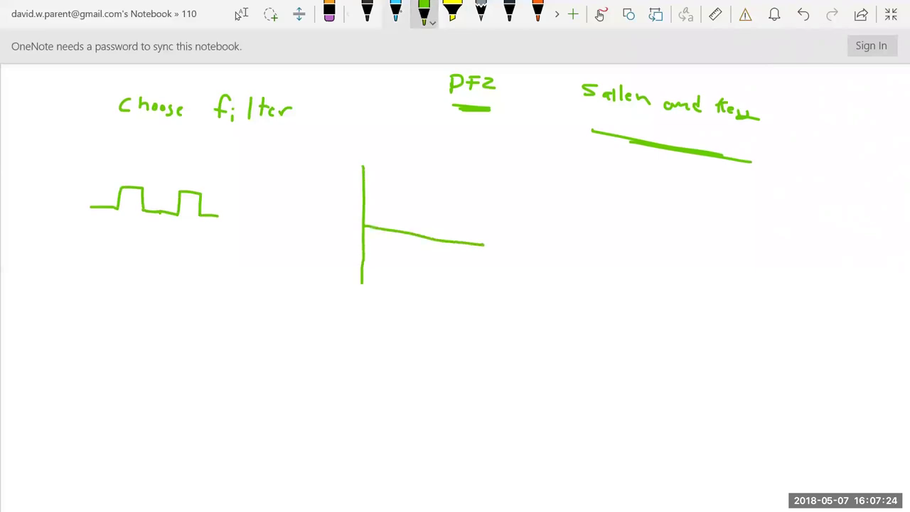
{"action": "left_click", "coordinate": [397, 10]}
{"action": "left_click_drag", "start_coordinate": [364, 221], "coordinate": [375, 187]}
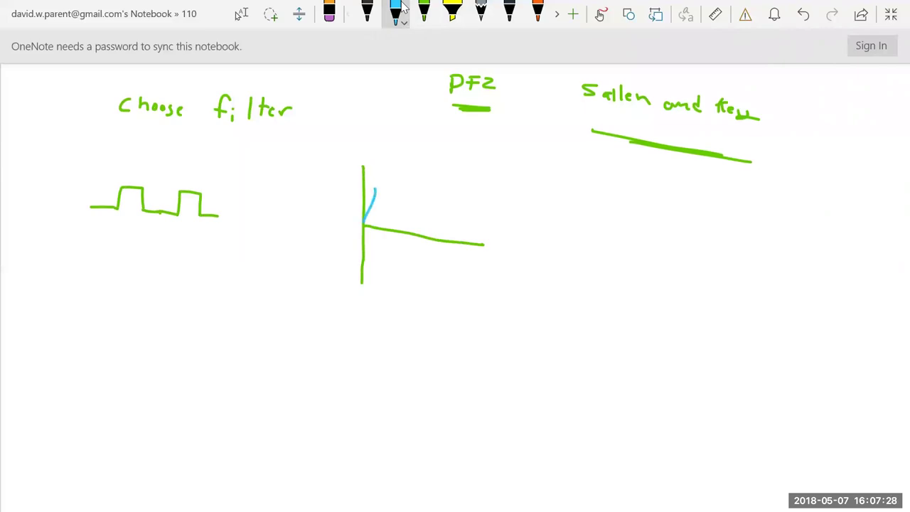
Undo the blue stroke, the green axes and the second pulse, and draw larger blue axes below
{"action": "key", "text": "ctrl+z"}
{"action": "key", "text": "ctrl+z"}
{"action": "key", "text": "ctrl+z"}
{"action": "key", "text": "ctrl+z"}
{"action": "left_click_drag", "start_coordinate": [289, 241], "coordinate": [289, 367]}
{"action": "left_click_drag", "start_coordinate": [290, 303], "coordinate": [453, 310]}
Draw five green dot-topped spectrum stems along the blue horizontal axis and label the first one .5
{"action": "left_click", "coordinate": [424, 13]}
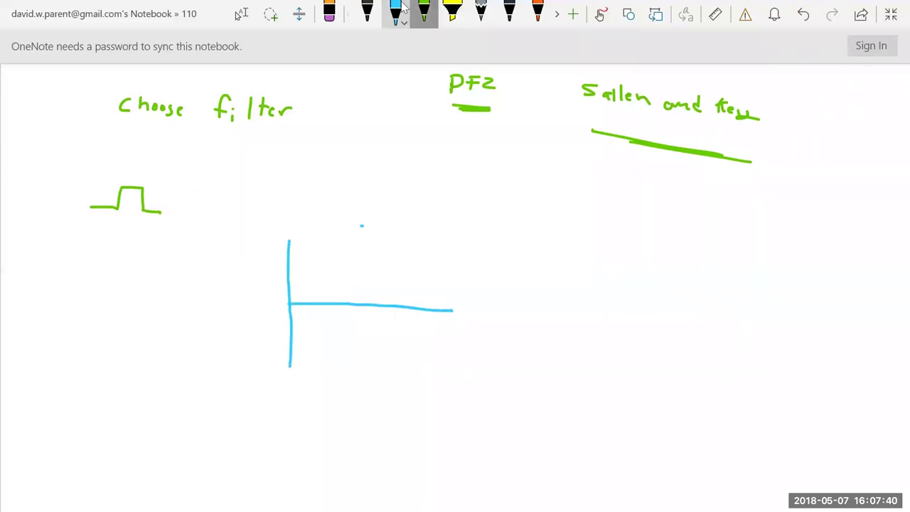
{"action": "mouse_move", "coordinate": [289, 303]}
{"action": "left_mouse_down"}
{"action": "mouse_move", "coordinate": [287, 256]}
{"action": "mouse_move", "coordinate": [263, 258]}
{"action": "left_mouse_up"}
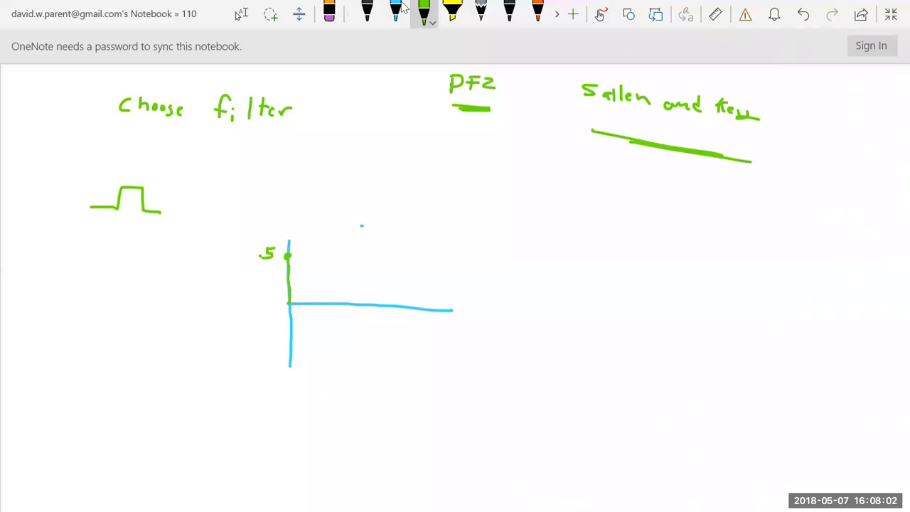
{"action": "left_click_drag", "start_coordinate": [344, 226], "coordinate": [340, 301]}
{"action": "left_click", "coordinate": [344, 225]}
{"action": "mouse_move", "coordinate": [410, 256]}
{"action": "left_mouse_down"}
{"action": "mouse_move", "coordinate": [409, 304]}
{"action": "mouse_move", "coordinate": [411, 255]}
{"action": "left_mouse_up"}
{"action": "mouse_move", "coordinate": [465, 295]}
{"action": "left_mouse_down"}
{"action": "mouse_move", "coordinate": [465, 310]}
{"action": "mouse_move", "coordinate": [467, 289]}
{"action": "left_mouse_up"}
{"action": "left_click_drag", "start_coordinate": [522, 303], "coordinate": [522, 313]}
{"action": "left_click_drag", "start_coordinate": [523, 299], "coordinate": [523, 299]}
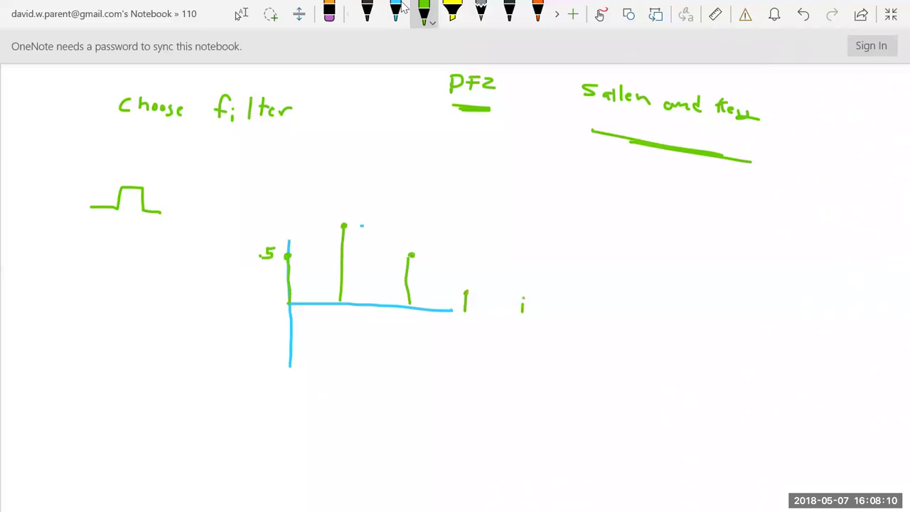
Draw three blue low-pass roll-off curves over the stems, one steep and two more gradual
{"action": "left_click", "coordinate": [396, 10]}
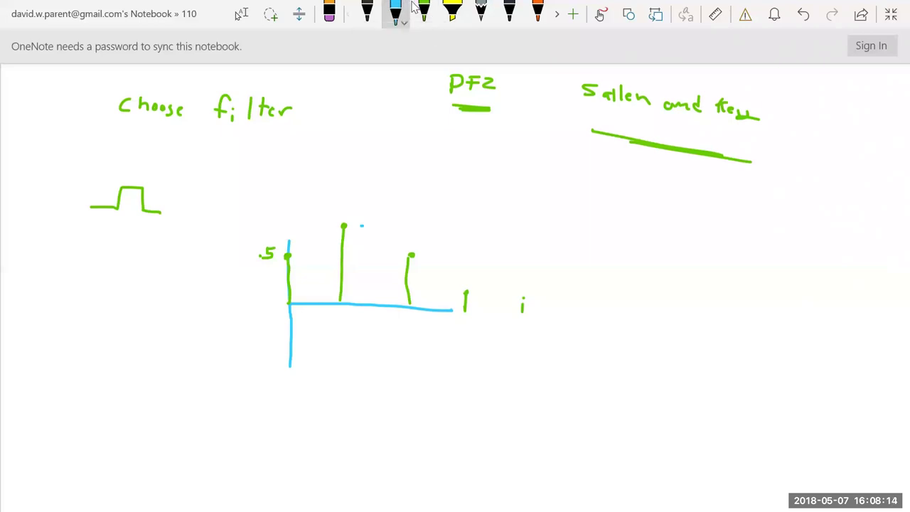
{"action": "mouse_move", "coordinate": [272, 230]}
{"action": "left_mouse_down"}
{"action": "mouse_move", "coordinate": [288, 232]}
{"action": "mouse_move", "coordinate": [304, 254]}
{"action": "mouse_move", "coordinate": [318, 300]}
{"action": "left_mouse_up"}
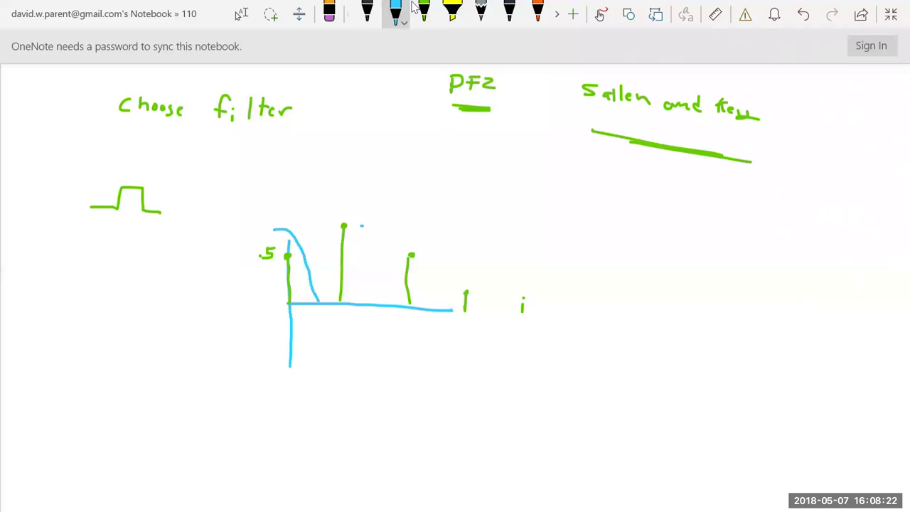
{"action": "left_click_drag", "start_coordinate": [284, 229], "coordinate": [416, 304]}
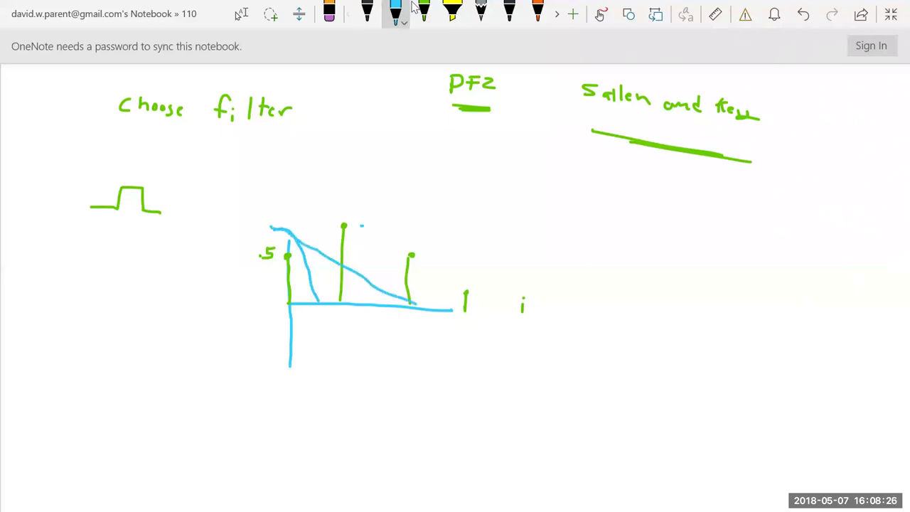
{"action": "left_click_drag", "start_coordinate": [294, 241], "coordinate": [409, 321]}
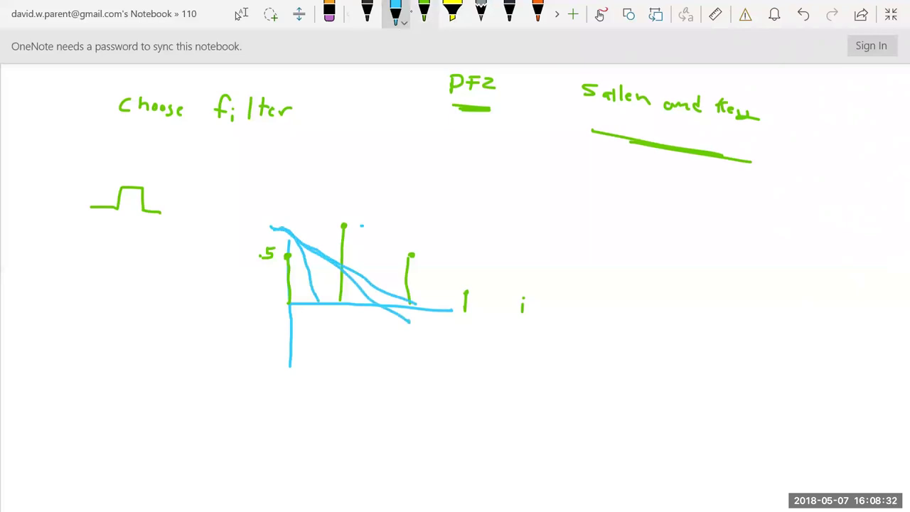
Draw a green rippling response with nulls at the stems and a small double-headed arrow under the second stem
{"action": "left_click", "coordinate": [421, 11]}
{"action": "mouse_move", "coordinate": [280, 243]}
{"action": "left_mouse_down"}
{"action": "mouse_move", "coordinate": [334, 301]}
{"action": "mouse_move", "coordinate": [375, 270]}
{"action": "mouse_move", "coordinate": [418, 305]}
{"action": "mouse_move", "coordinate": [440, 283]}
{"action": "mouse_move", "coordinate": [455, 302]}
{"action": "mouse_move", "coordinate": [466, 292]}
{"action": "mouse_move", "coordinate": [470, 309]}
{"action": "mouse_move", "coordinate": [498, 297]}
{"action": "mouse_move", "coordinate": [525, 314]}
{"action": "mouse_move", "coordinate": [581, 308]}
{"action": "left_mouse_up"}
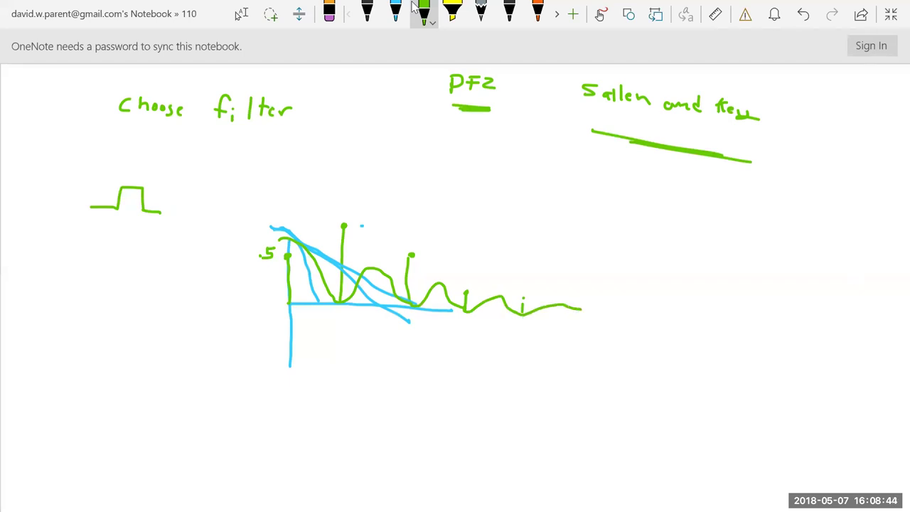
{"action": "mouse_move", "coordinate": [338, 323]}
{"action": "left_mouse_down"}
{"action": "mouse_move", "coordinate": [317, 323]}
{"action": "mouse_move", "coordinate": [328, 336]}
{"action": "mouse_move", "coordinate": [350, 328]}
{"action": "mouse_move", "coordinate": [341, 337]}
{"action": "left_mouse_up"}
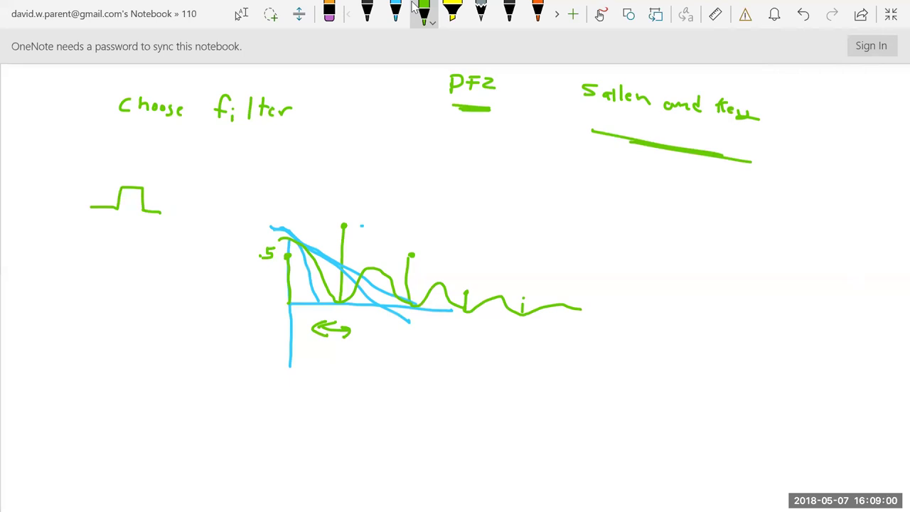
Draw two narrow orange band-pass peaks around the second stem and an orange high-pass curve rising from the origin
{"action": "key", "text": "Right"}
{"action": "key", "text": "Right"}
{"action": "key", "text": "Right"}
{"action": "key", "text": "Right"}
{"action": "key", "text": "Return"}
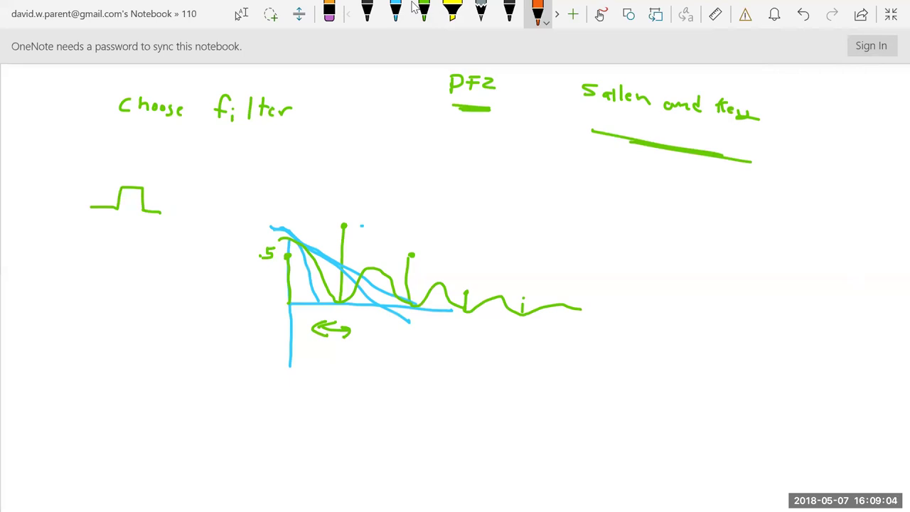
{"action": "mouse_move", "coordinate": [284, 302]}
{"action": "left_mouse_down"}
{"action": "mouse_move", "coordinate": [318, 298]}
{"action": "mouse_move", "coordinate": [351, 214]}
{"action": "mouse_move", "coordinate": [366, 291]}
{"action": "mouse_move", "coordinate": [441, 303]}
{"action": "left_mouse_up"}
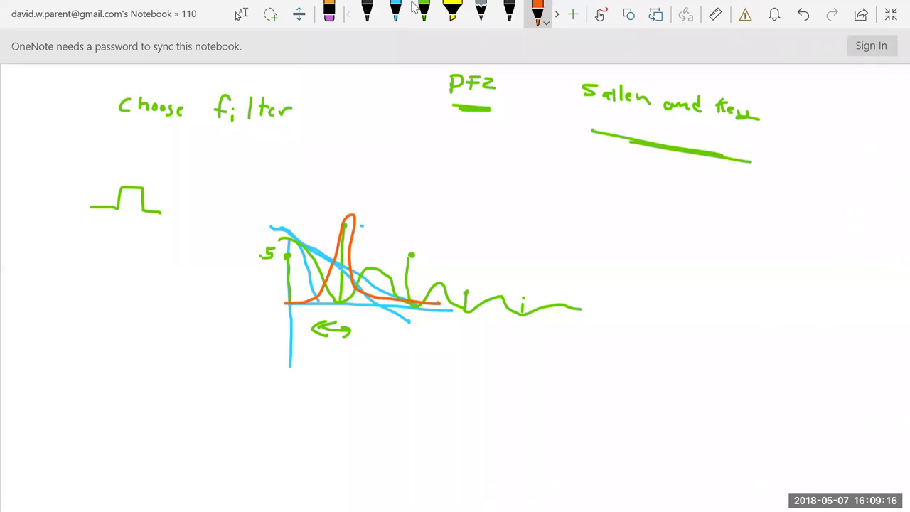
{"action": "mouse_move", "coordinate": [340, 217]}
{"action": "left_mouse_down"}
{"action": "mouse_move", "coordinate": [321, 296]}
{"action": "mouse_move", "coordinate": [284, 297]}
{"action": "left_mouse_up"}
{"action": "mouse_move", "coordinate": [339, 220]}
{"action": "left_mouse_down"}
{"action": "mouse_move", "coordinate": [355, 284]}
{"action": "mouse_move", "coordinate": [420, 304]}
{"action": "left_mouse_up"}
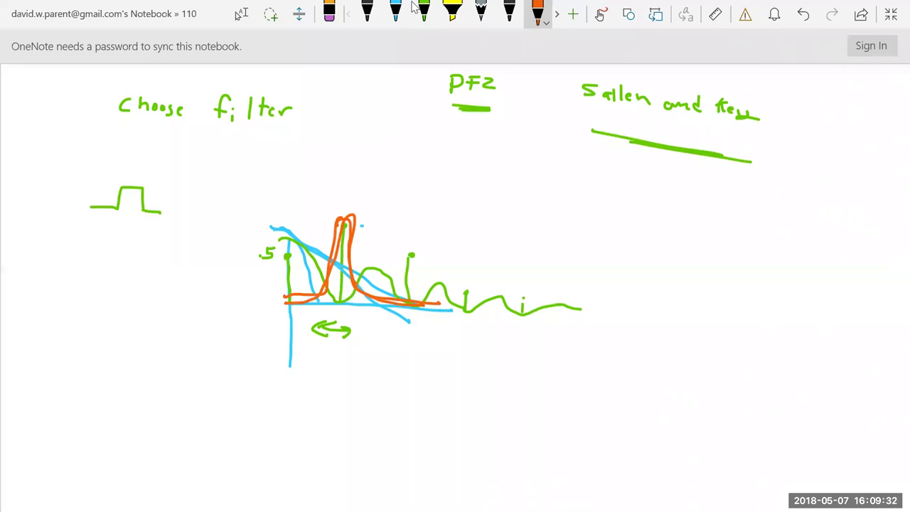
{"action": "mouse_move", "coordinate": [287, 302]}
{"action": "left_mouse_down"}
{"action": "mouse_move", "coordinate": [387, 238]}
{"action": "mouse_move", "coordinate": [534, 243]}
{"action": "left_mouse_up"}
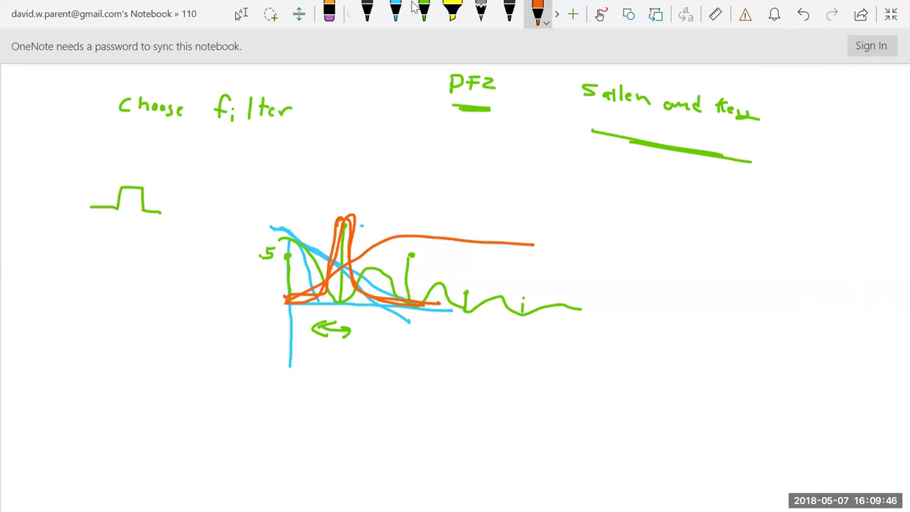
Handwrite "Low Pass" in orange above the spectrum sketch and underline it several times
{"action": "mouse_move", "coordinate": [353, 154]}
{"action": "left_mouse_down"}
{"action": "mouse_move", "coordinate": [365, 175]}
{"action": "mouse_move", "coordinate": [373, 168]}
{"action": "left_mouse_up"}
{"action": "left_click_drag", "start_coordinate": [379, 168], "coordinate": [436, 178]}
{"action": "mouse_move", "coordinate": [436, 159]}
{"action": "left_mouse_down"}
{"action": "mouse_move", "coordinate": [437, 170]}
{"action": "mouse_move", "coordinate": [464, 177]}
{"action": "left_mouse_up"}
{"action": "left_click_drag", "start_coordinate": [485, 167], "coordinate": [476, 182]}
{"action": "left_click_drag", "start_coordinate": [374, 194], "coordinate": [465, 210]}
{"action": "left_click_drag", "start_coordinate": [409, 214], "coordinate": [463, 218]}
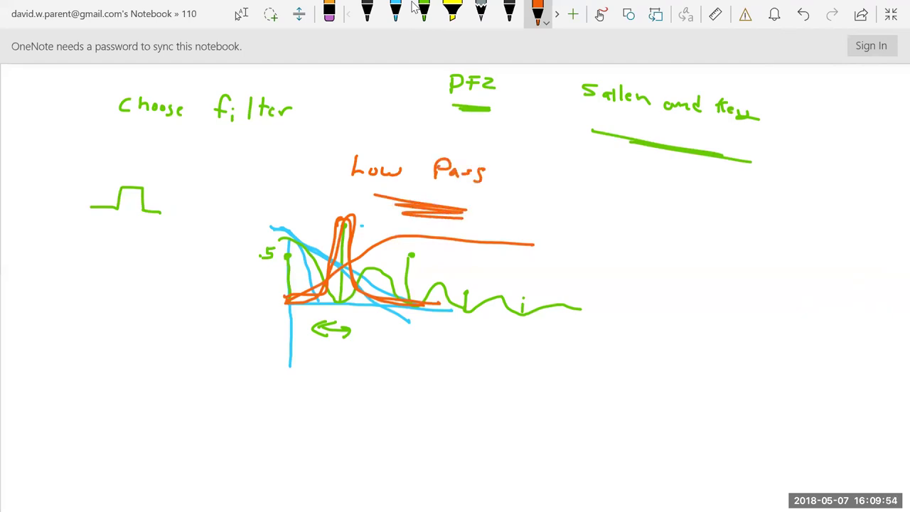
Handwrite "3rd" and "5th" in orange beside the spectrum sketch, underline each and add an "e" beneath them
{"action": "mouse_move", "coordinate": [646, 204]}
{"action": "left_mouse_down"}
{"action": "mouse_move", "coordinate": [656, 212]}
{"action": "mouse_move", "coordinate": [649, 219]}
{"action": "mouse_move", "coordinate": [677, 199]}
{"action": "mouse_move", "coordinate": [688, 210]}
{"action": "left_mouse_up"}
{"action": "mouse_move", "coordinate": [666, 247]}
{"action": "left_mouse_down"}
{"action": "mouse_move", "coordinate": [654, 262]}
{"action": "mouse_move", "coordinate": [690, 247]}
{"action": "left_mouse_up"}
{"action": "left_click_drag", "start_coordinate": [696, 242], "coordinate": [707, 258]}
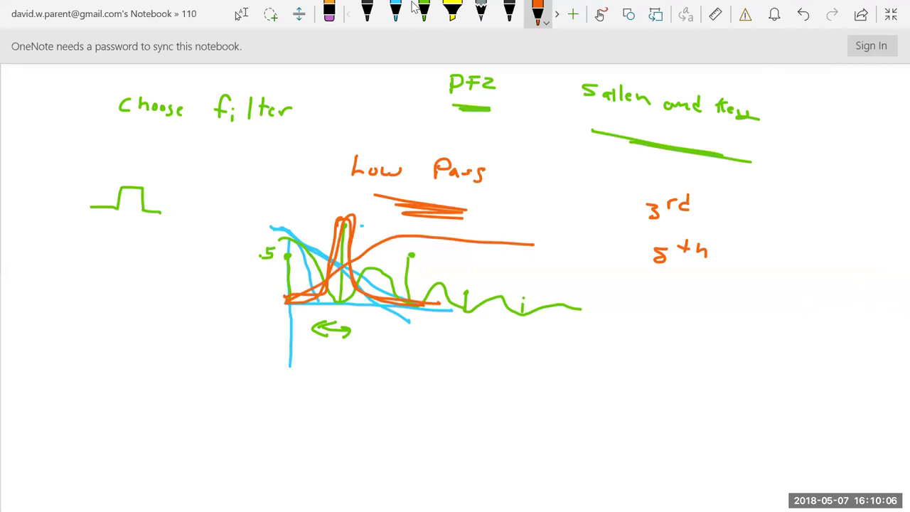
{"action": "left_click_drag", "start_coordinate": [654, 226], "coordinate": [692, 231]}
{"action": "left_click_drag", "start_coordinate": [655, 277], "coordinate": [700, 281]}
{"action": "left_click_drag", "start_coordinate": [661, 317], "coordinate": [668, 323]}
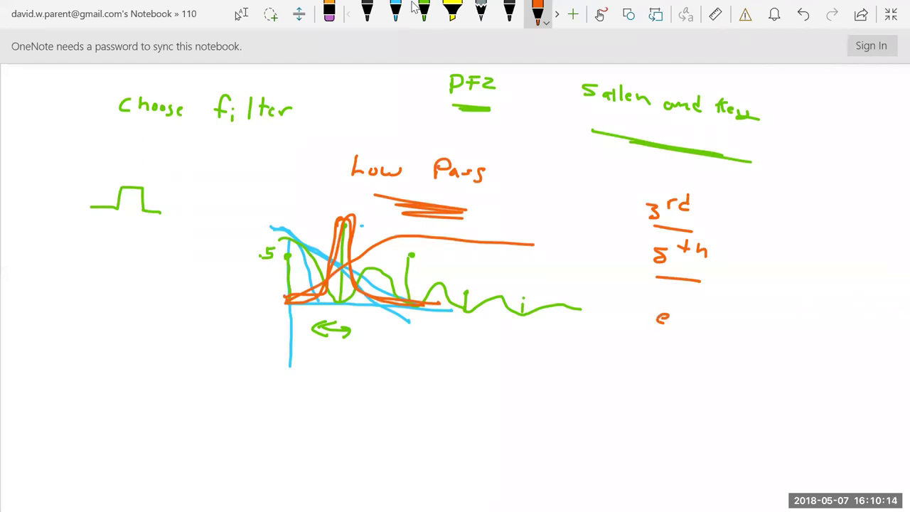
Switch to Chrome, search Google for "scipy filter" in a new tab and open the SciPy Signal processing (scipy.signal) reference page
{"action": "key", "text": "alt+Tab"}
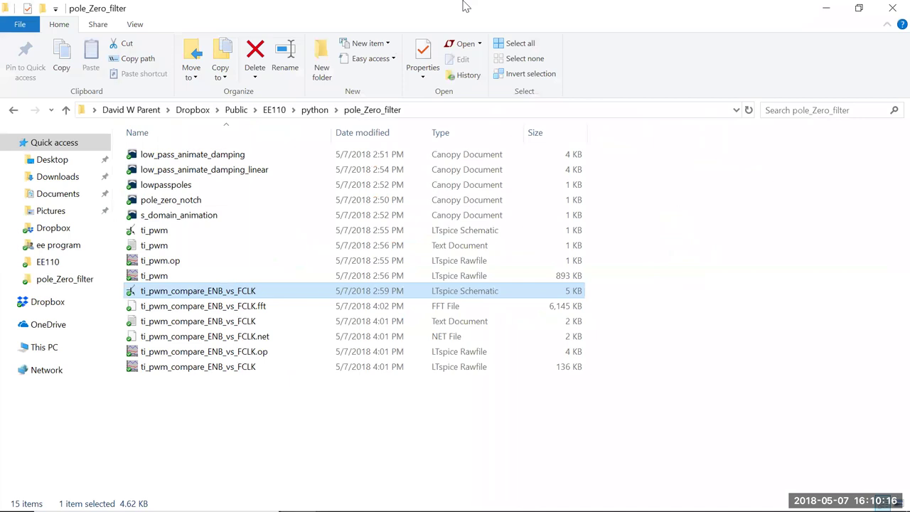
{"action": "left_click", "coordinate": [825, 7]}
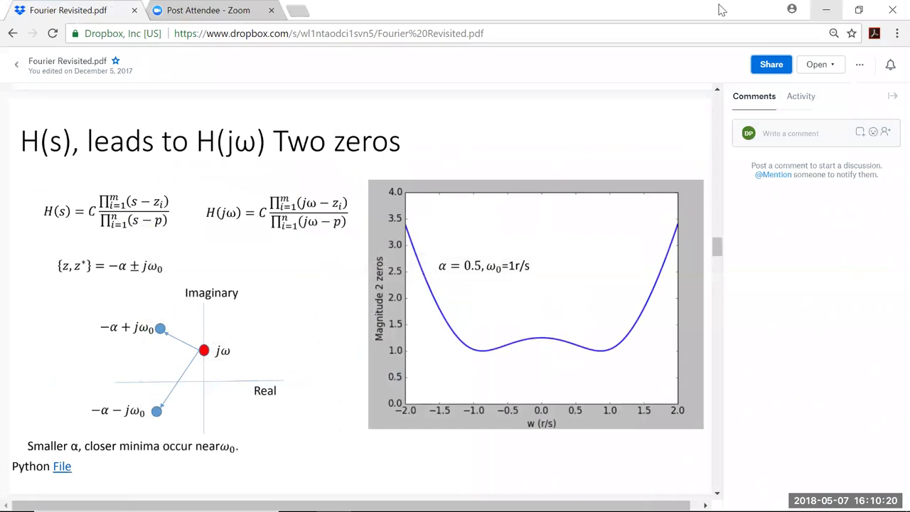
{"action": "left_click", "coordinate": [298, 10]}
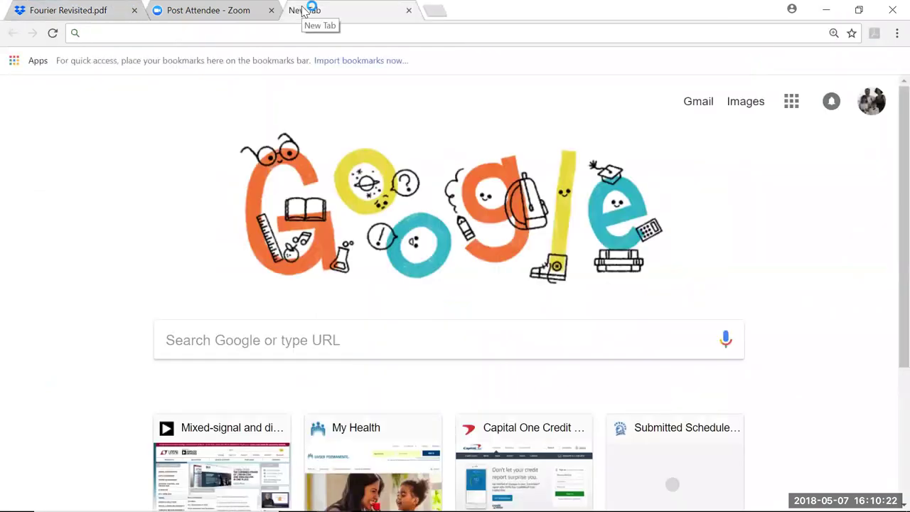
{"action": "type", "text": "scipy"}
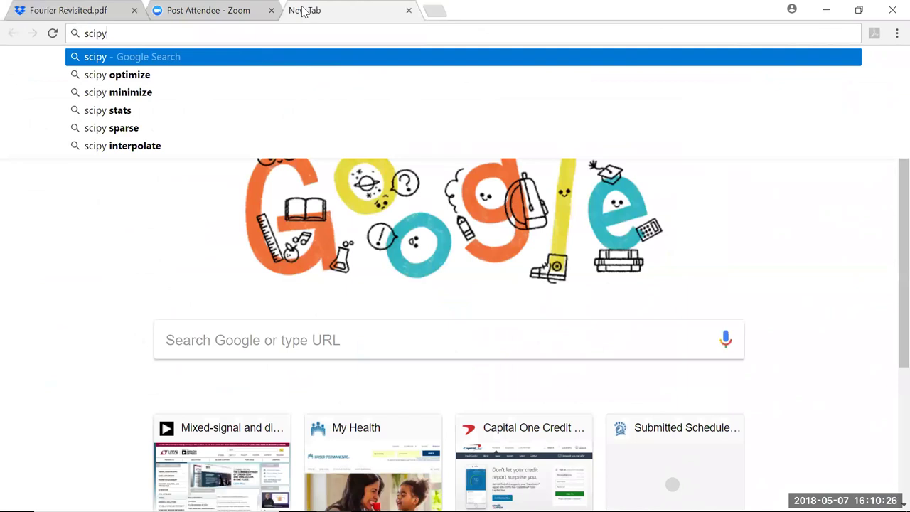
{"action": "type", "text": " filter"}
{"action": "key", "text": "Return"}
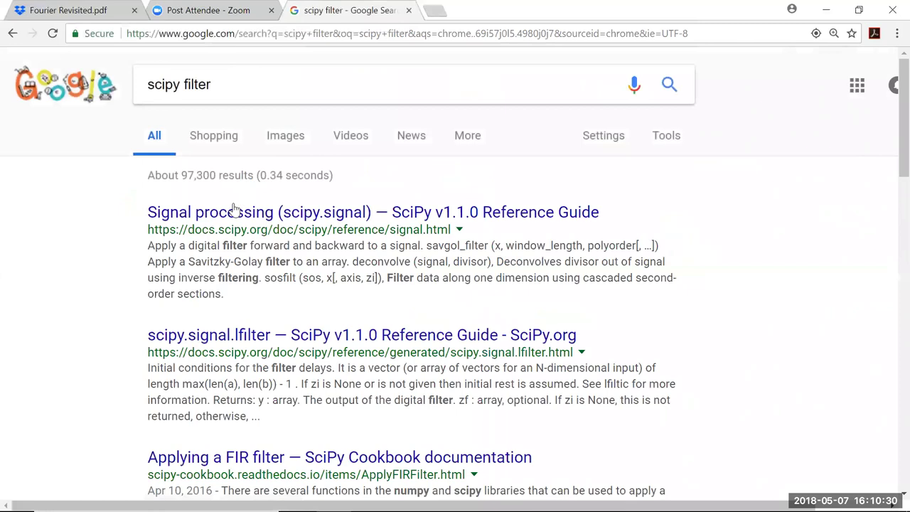
{"action": "left_click", "coordinate": [234, 208]}
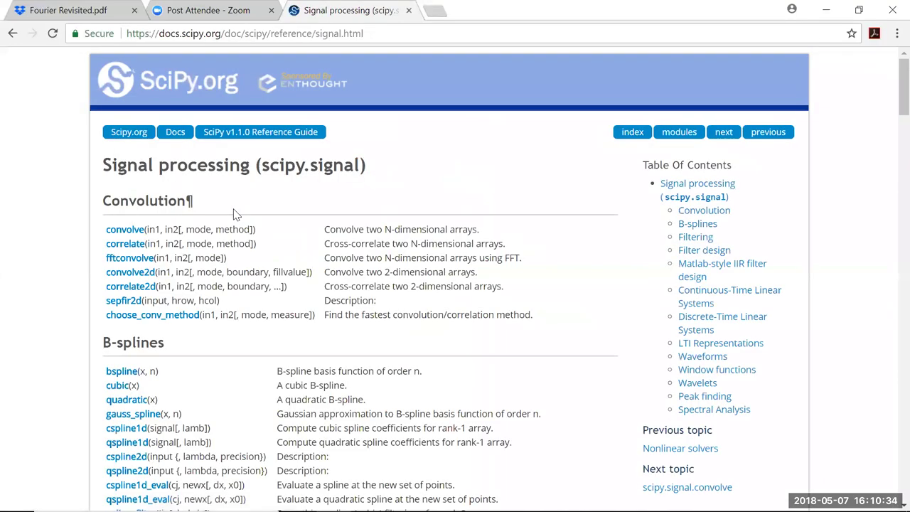
Open the reference page for iirfilter from the Filter design functions in the SciPy signal documentation
{"action": "scroll", "coordinate": [235, 215], "scroll_direction": "down", "scroll_amount": 5}
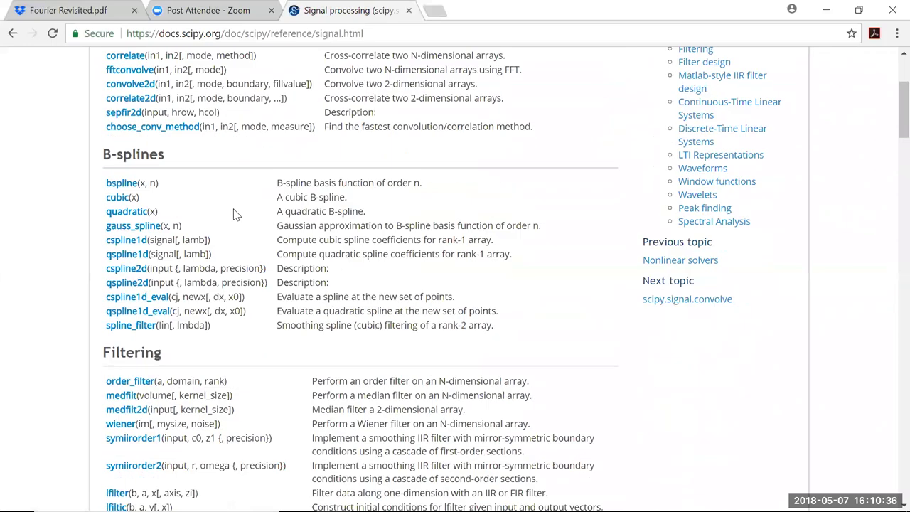
{"action": "scroll", "coordinate": [235, 215], "scroll_direction": "down", "scroll_amount": 5}
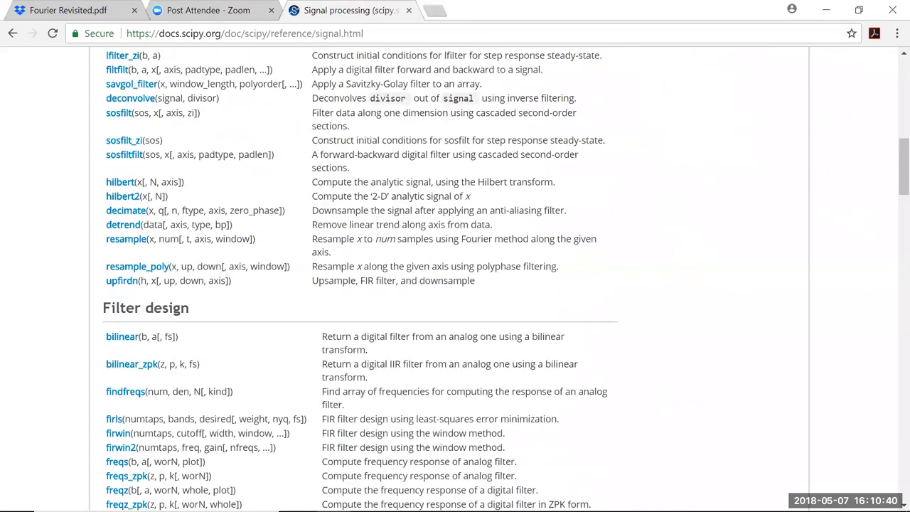
{"action": "scroll", "coordinate": [235, 214], "scroll_direction": "down", "scroll_amount": 3}
{"action": "scroll", "coordinate": [236, 215], "scroll_direction": "down", "scroll_amount": 1}
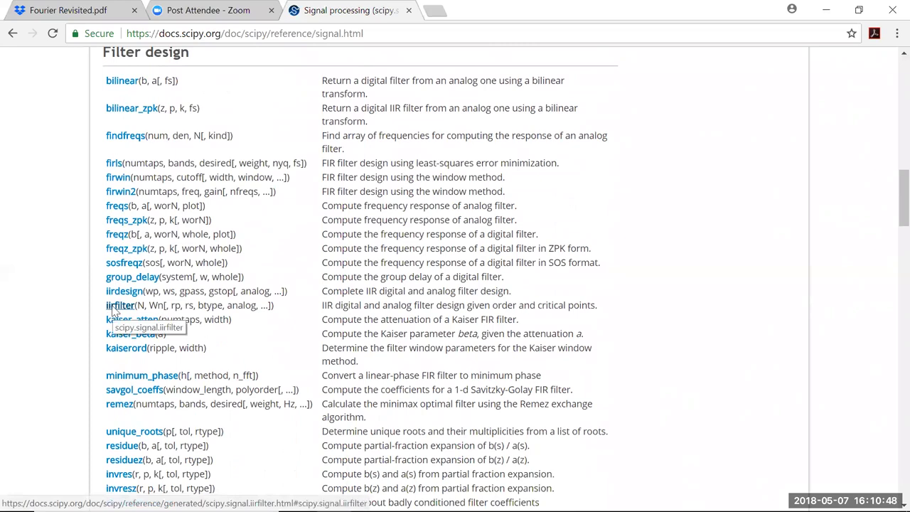
{"action": "left_click", "coordinate": [112, 310]}
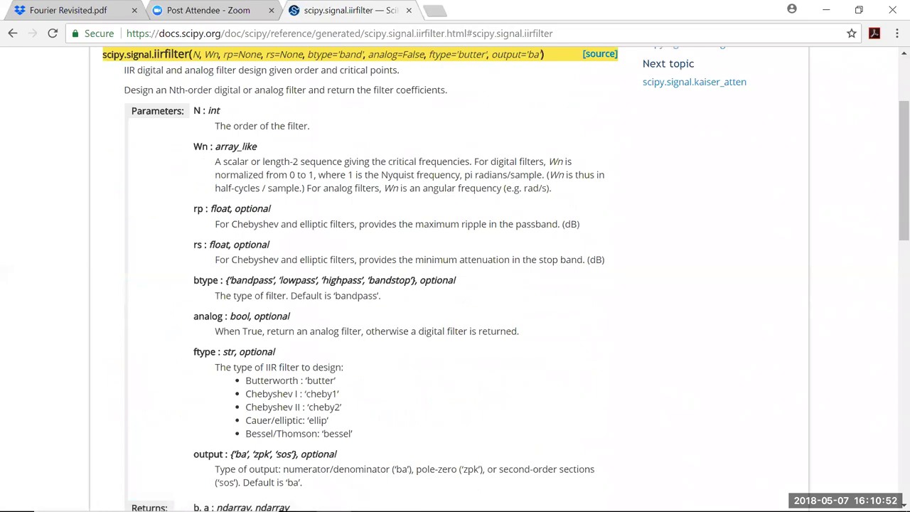
Enlarge the iirfilter page to 200% and read its parameter descriptions down to the ftype and output options
{"action": "key", "text": "ctrl+plus"}
{"action": "key", "text": "ctrl+plus"}
{"action": "key", "text": "ctrl+plus"}
{"action": "key", "text": "ctrl+plus"}
{"action": "key", "text": "ctrl+plus"}
{"action": "scroll", "coordinate": [359, 315], "scroll_direction": "down", "scroll_amount": 5}
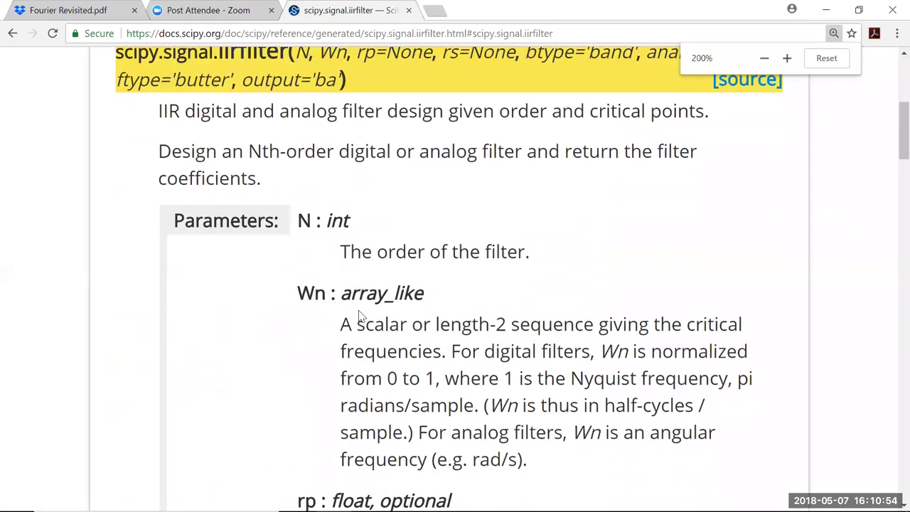
{"action": "scroll", "coordinate": [361, 316], "scroll_direction": "down", "scroll_amount": 1}
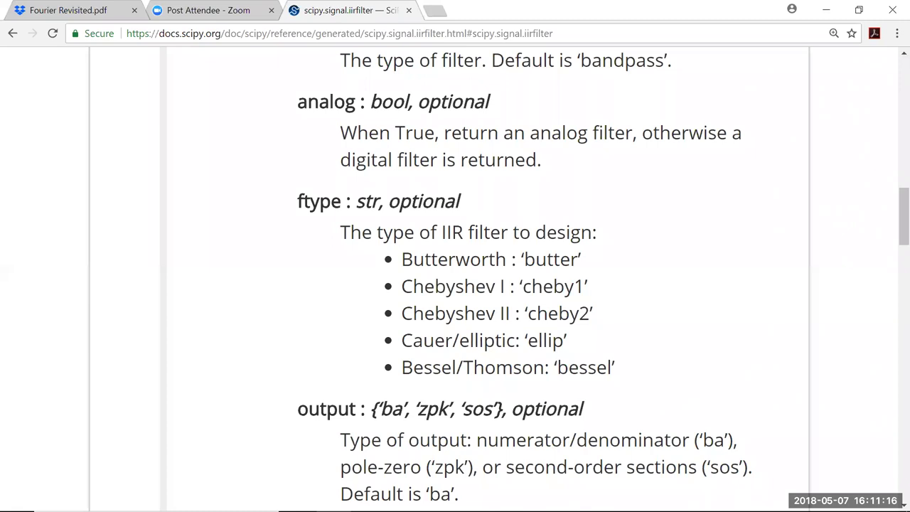
Switch to OneNote and draw two orange response curves below the spectrum sketch: one peaking then dropping, one rising with ripples
{"action": "mouse_move", "coordinate": [339, 506]}
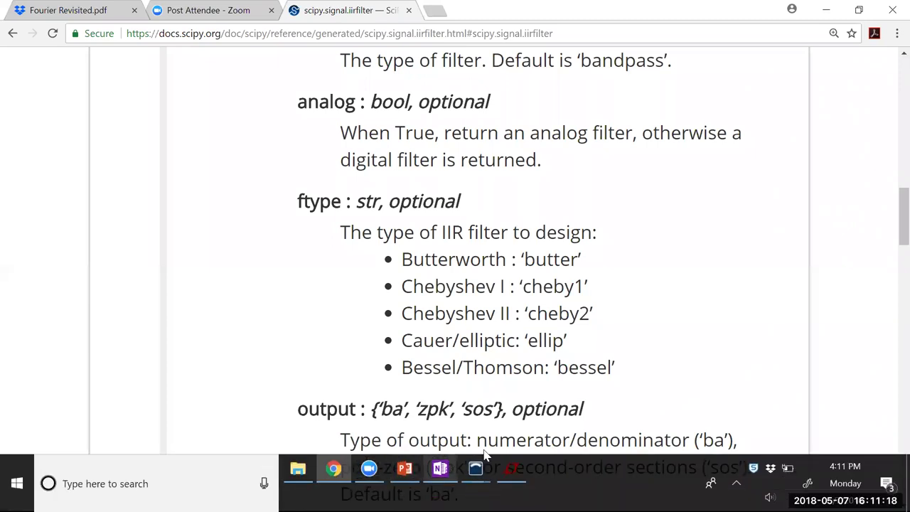
{"action": "left_click", "coordinate": [436, 476]}
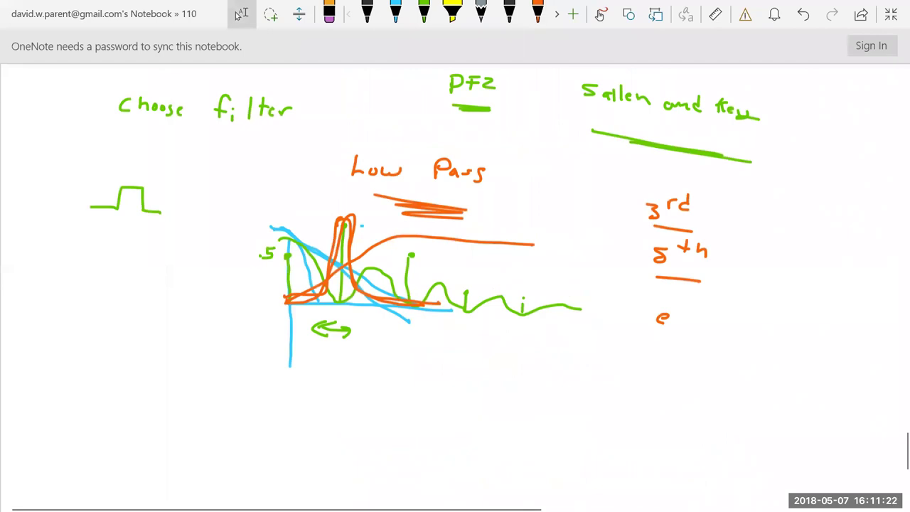
{"action": "left_click", "coordinate": [537, 13]}
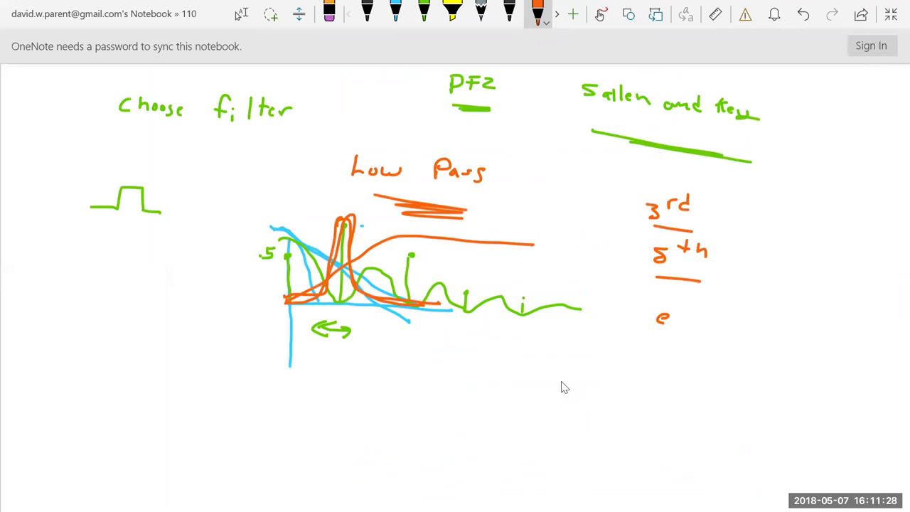
{"action": "mouse_move", "coordinate": [232, 406]}
{"action": "left_mouse_down"}
{"action": "mouse_move", "coordinate": [268, 404]}
{"action": "mouse_move", "coordinate": [275, 380]}
{"action": "mouse_move", "coordinate": [292, 445]}
{"action": "mouse_move", "coordinate": [311, 436]}
{"action": "mouse_move", "coordinate": [405, 443]}
{"action": "left_mouse_up"}
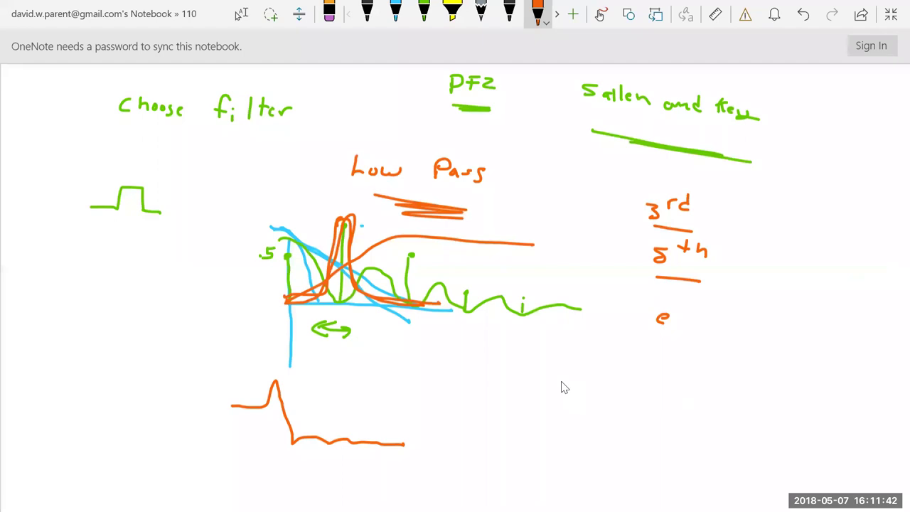
{"action": "left_click_drag", "start_coordinate": [392, 390], "coordinate": [411, 388]}
{"action": "mouse_move", "coordinate": [483, 349]}
{"action": "left_mouse_down"}
{"action": "mouse_move", "coordinate": [513, 368]}
{"action": "mouse_move", "coordinate": [583, 370]}
{"action": "left_mouse_up"}
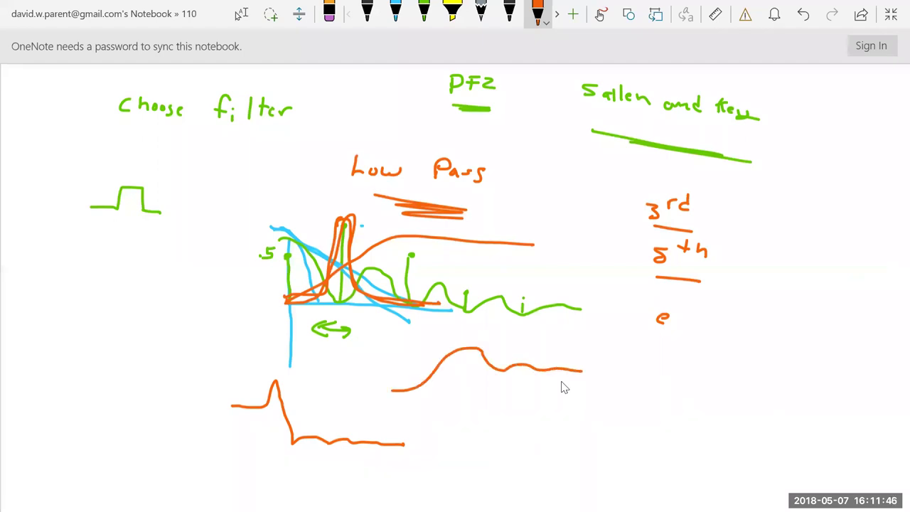
Add two orange stems to the peaked response curve, with an arrow towards the farther stem and "ω1" written under the nearer one
{"action": "mouse_move", "coordinate": [326, 405]}
{"action": "left_mouse_down"}
{"action": "mouse_move", "coordinate": [325, 440]}
{"action": "mouse_move", "coordinate": [329, 401]}
{"action": "mouse_move", "coordinate": [313, 424]}
{"action": "left_mouse_up"}
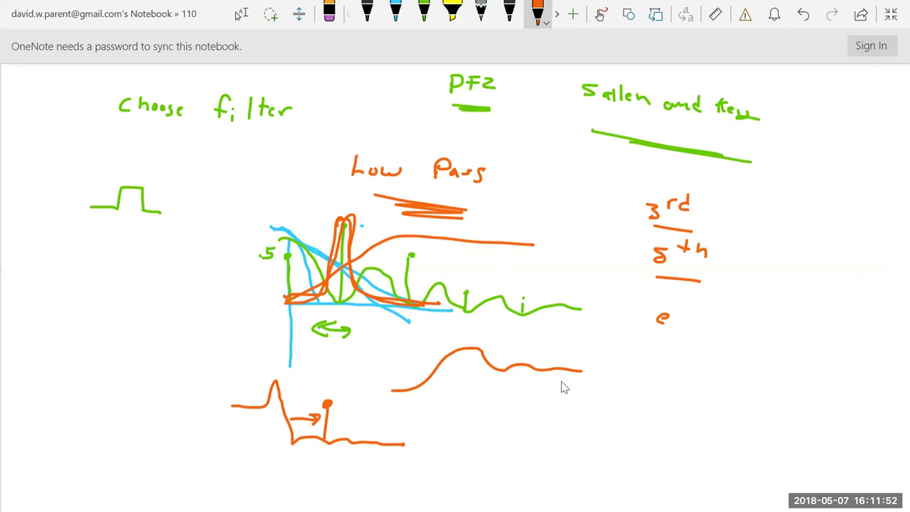
{"action": "left_click_drag", "start_coordinate": [272, 442], "coordinate": [278, 405]}
{"action": "left_click_drag", "start_coordinate": [263, 452], "coordinate": [271, 471]}
{"action": "left_click", "coordinate": [241, 13]}
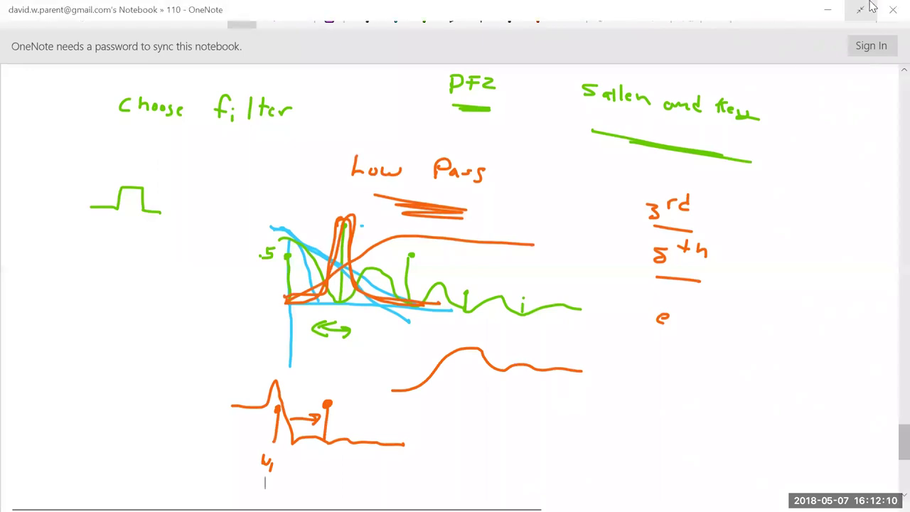
Exit OneNote's full-screen view and minimise the OneNote, Chrome and Canopy editor windows to reach the desktop
{"action": "left_click", "coordinate": [889, 16]}
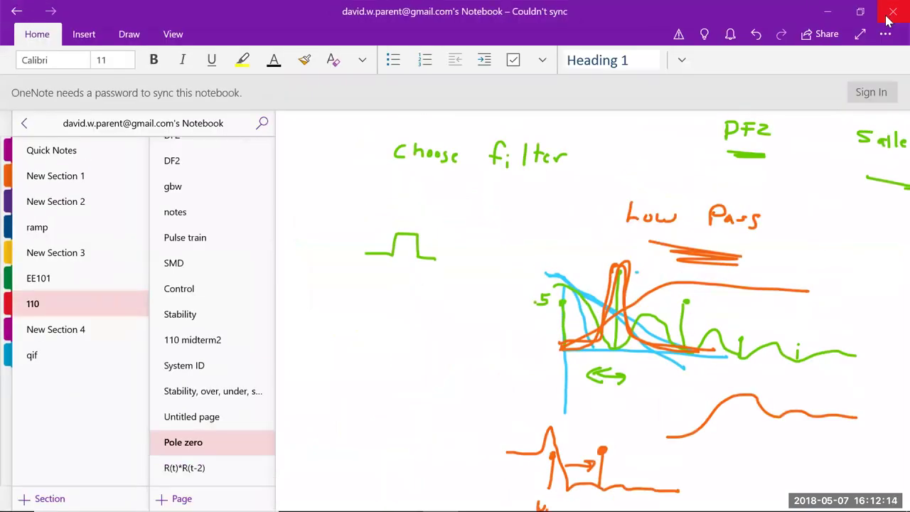
{"action": "left_click", "coordinate": [824, 16]}
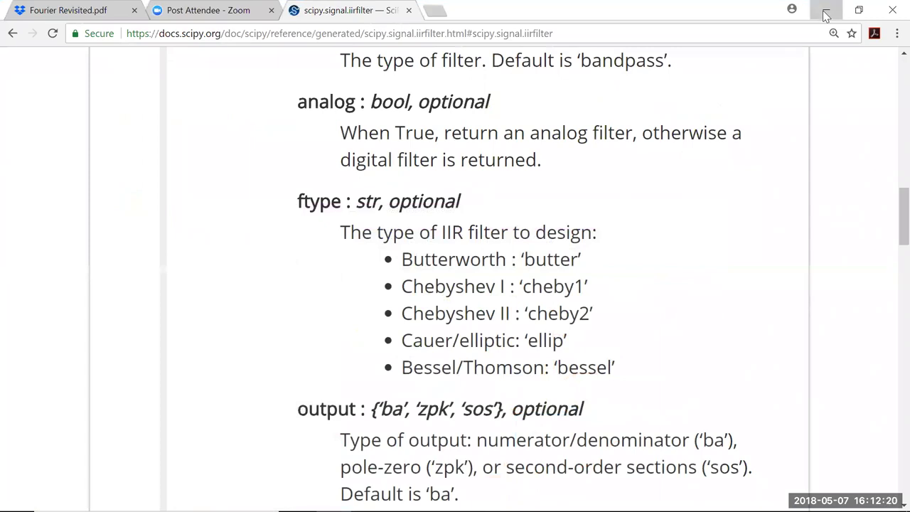
{"action": "left_click", "coordinate": [824, 14]}
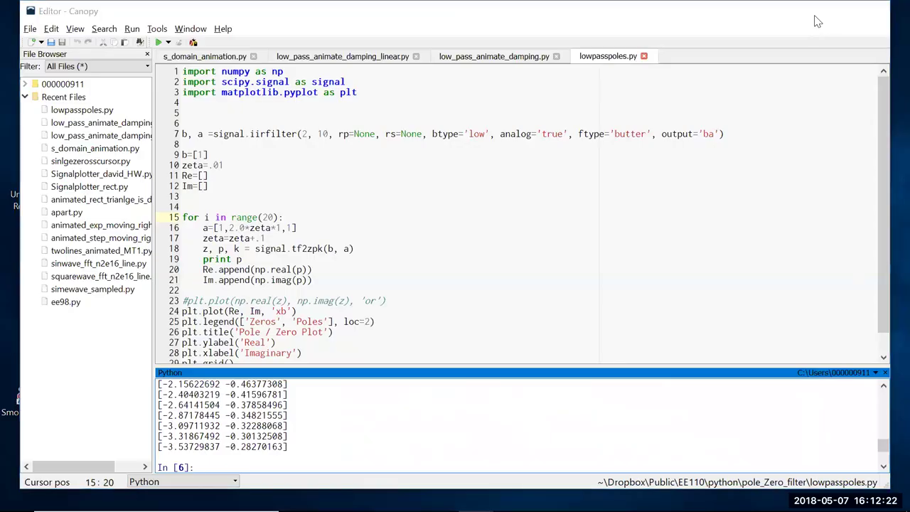
{"action": "left_click", "coordinate": [815, 16]}
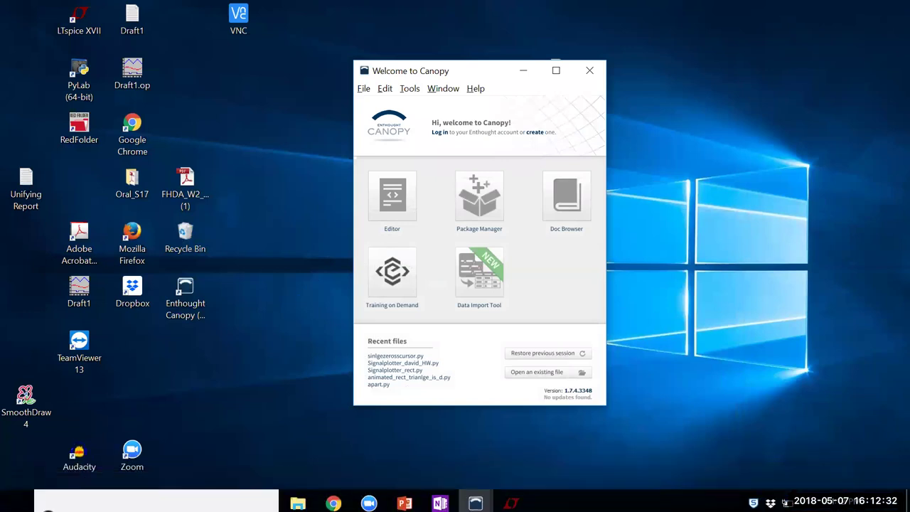
{"action": "mouse_move", "coordinate": [335, 481]}
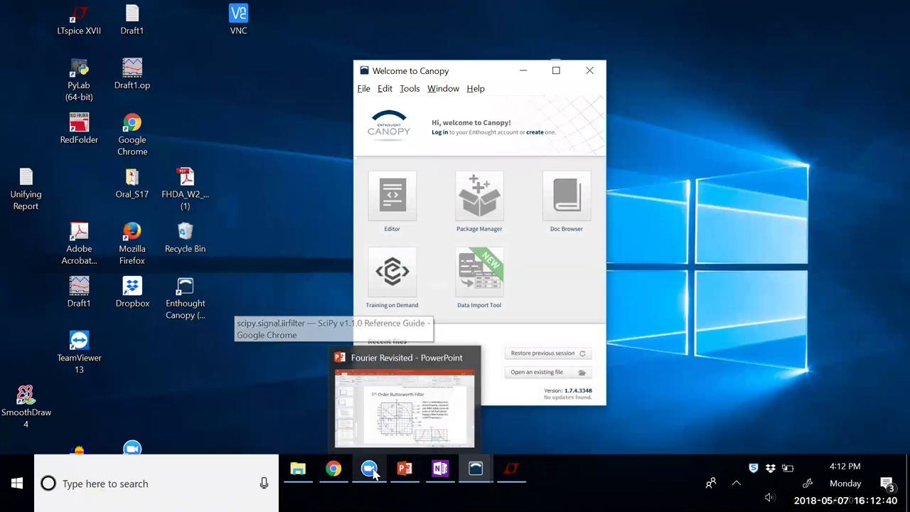
{"action": "mouse_move", "coordinate": [470, 478]}
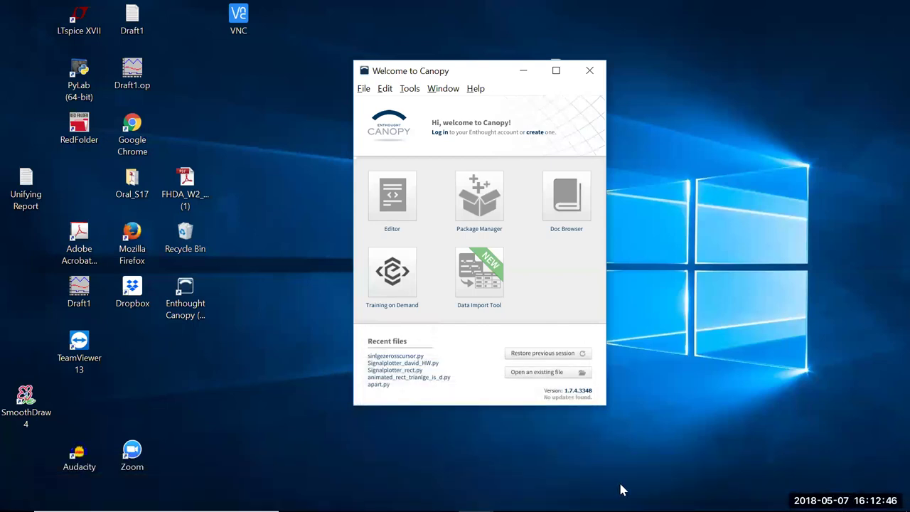
{"action": "key", "text": "alt+Tab"}
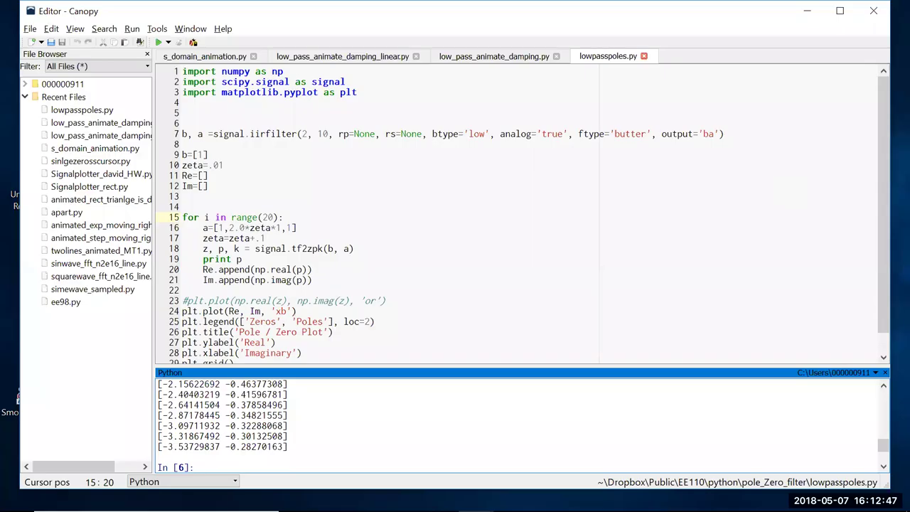
{"action": "left_click", "coordinate": [807, 13]}
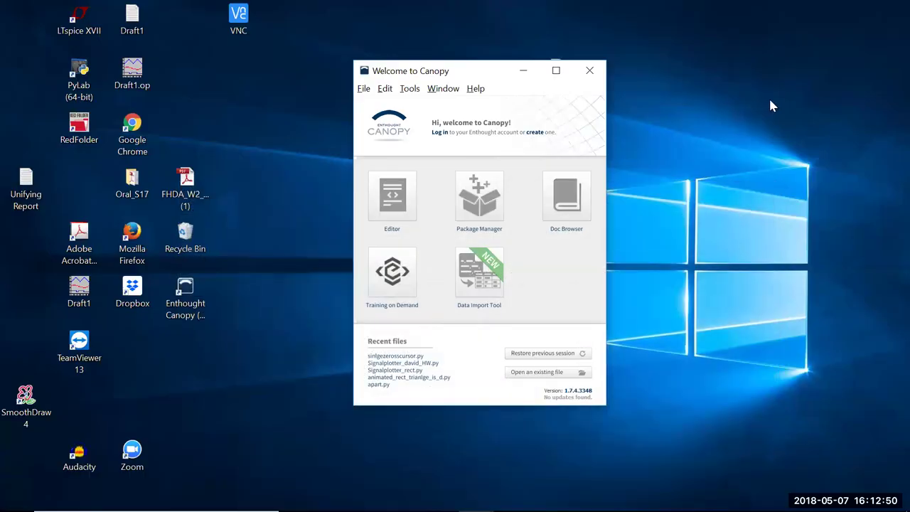